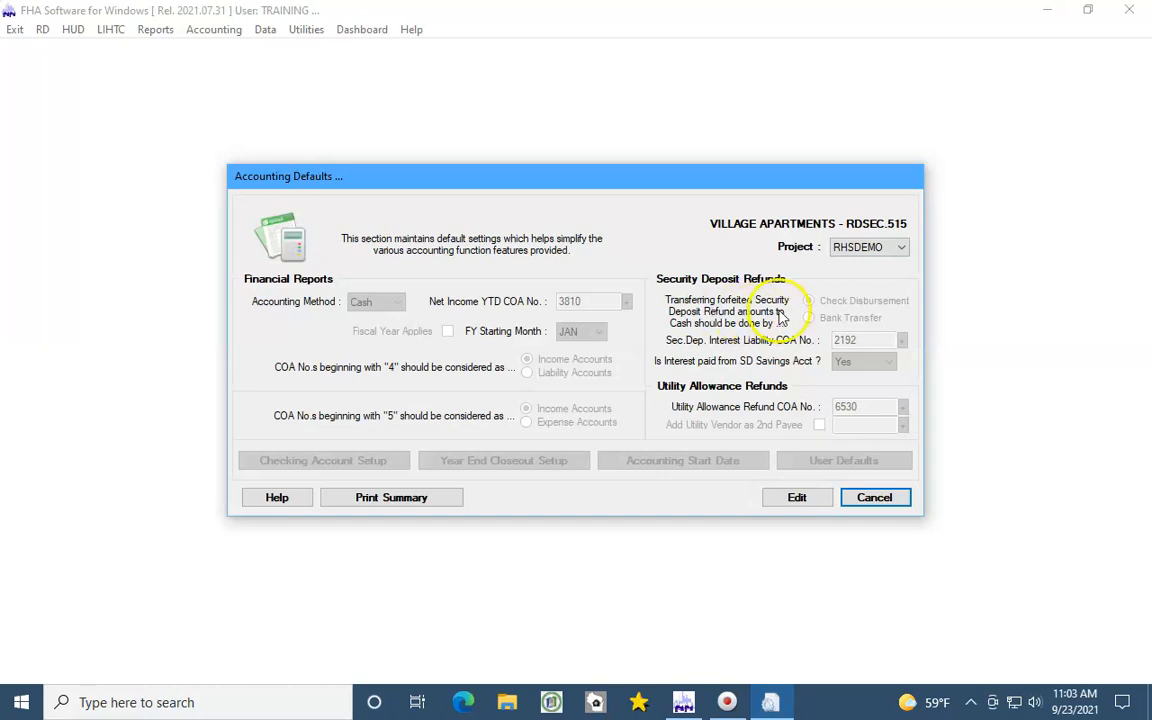
Step: Close the accounting defaults without changes and open the Tenant Charge Codes list
click(877, 497)
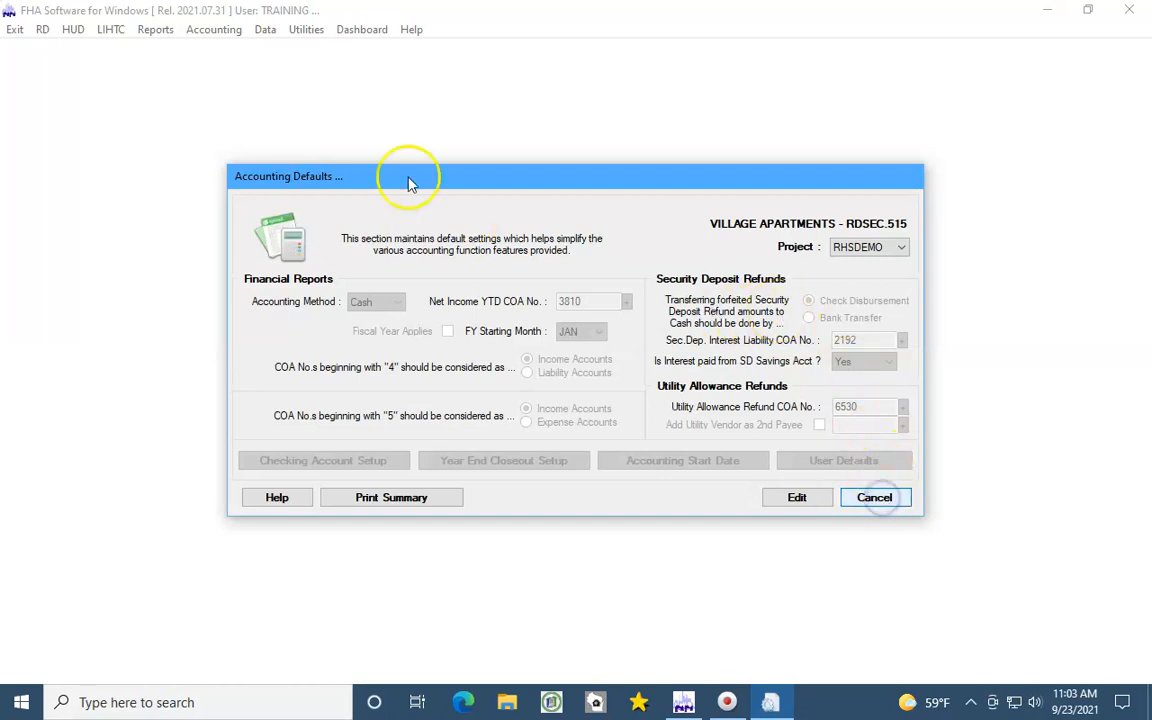
click(216, 32)
click(240, 70)
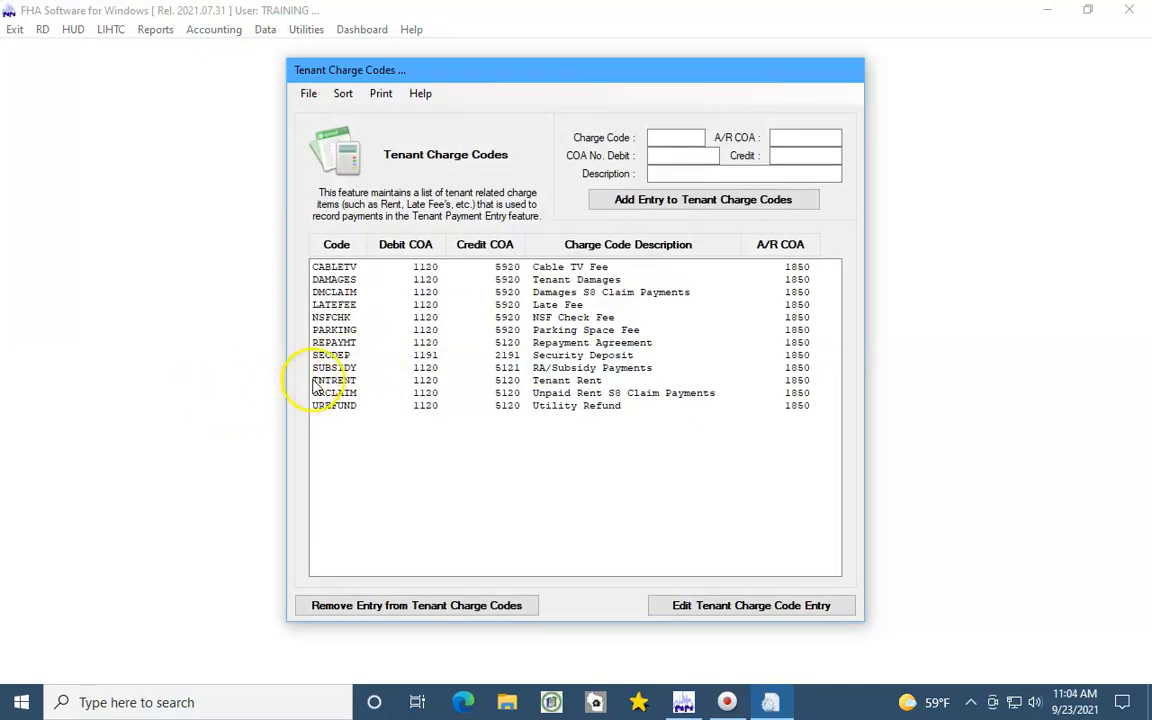
Step: Review the tenant rent, security deposit, NSF check, late fee and damages charge codes, and close the charge code list
click(316, 380)
click(325, 357)
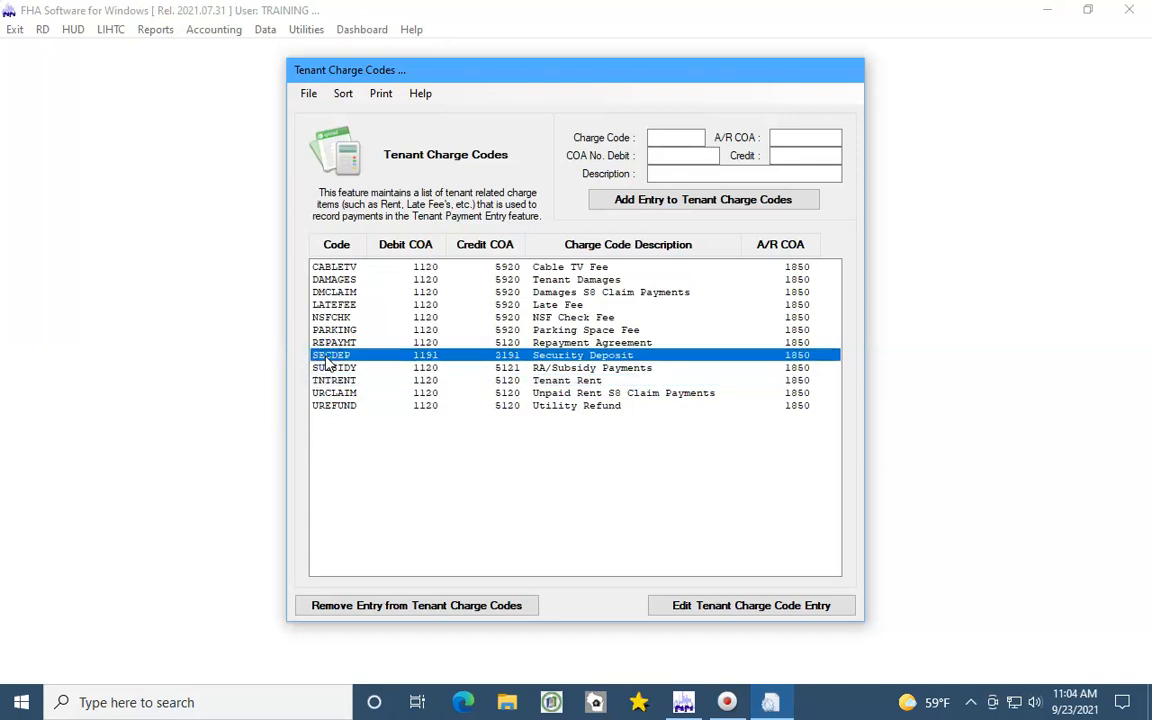
click(325, 317)
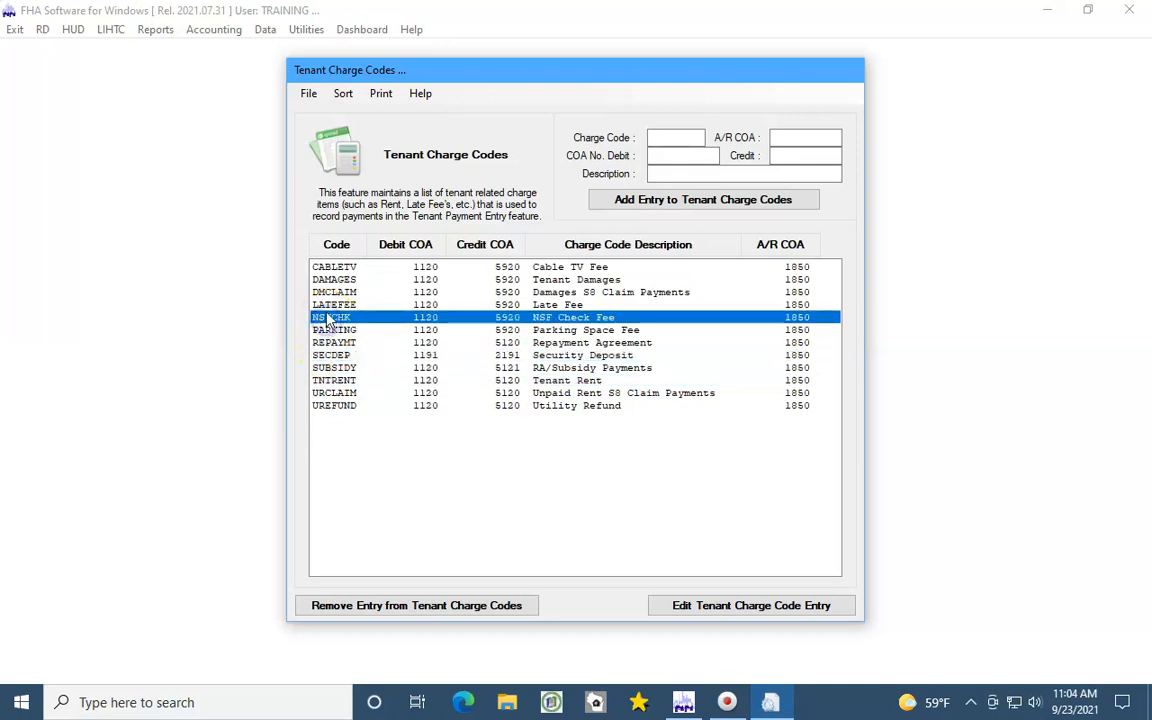
click(325, 306)
click(332, 281)
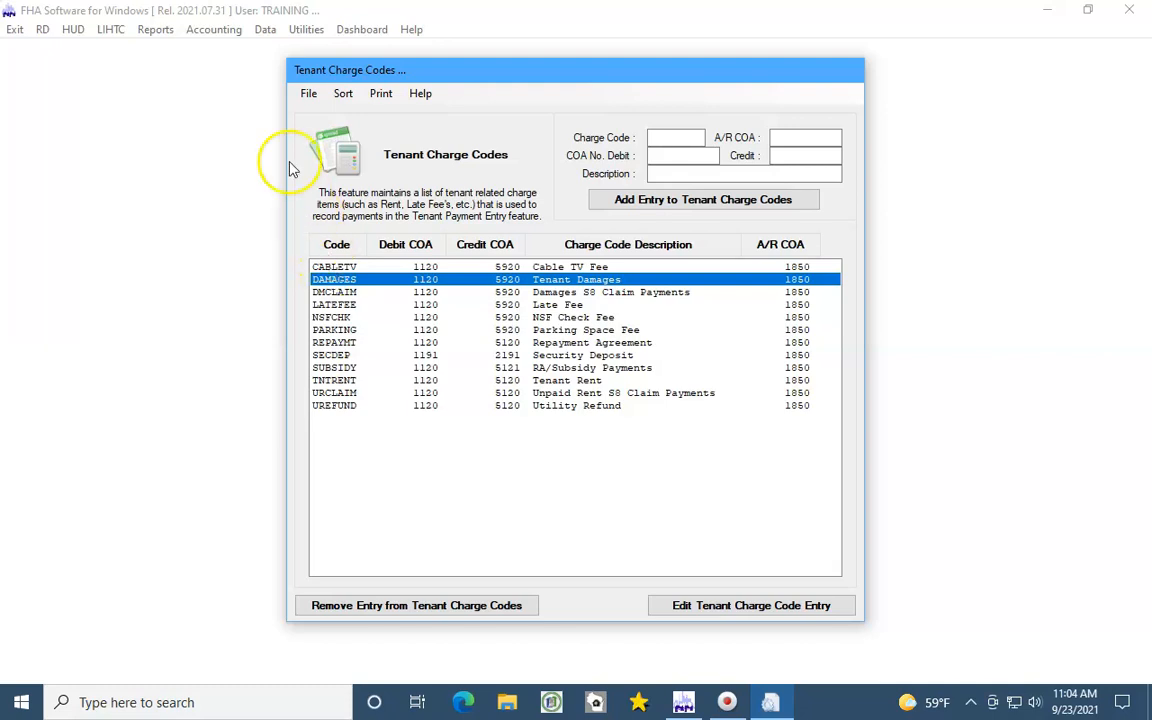
click(309, 94)
click(332, 116)
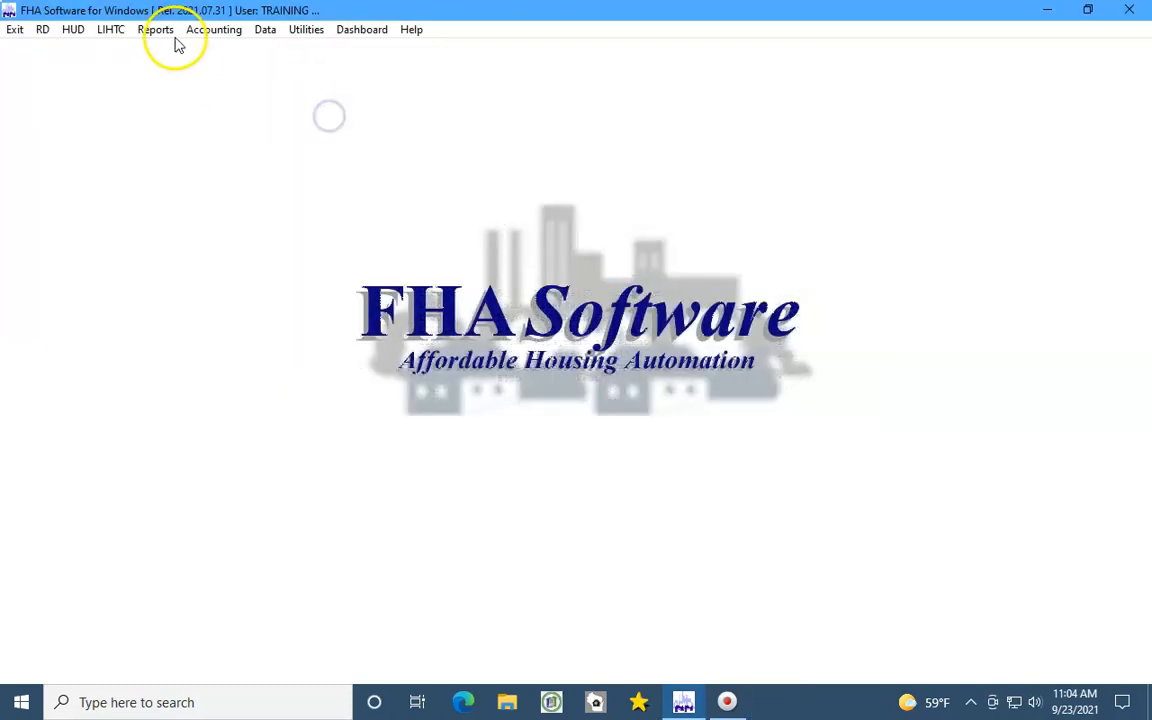
Step: Open the Payment Alerts setup, review the defined alert codes and descriptions, and close it without changes
click(198, 33)
click(235, 88)
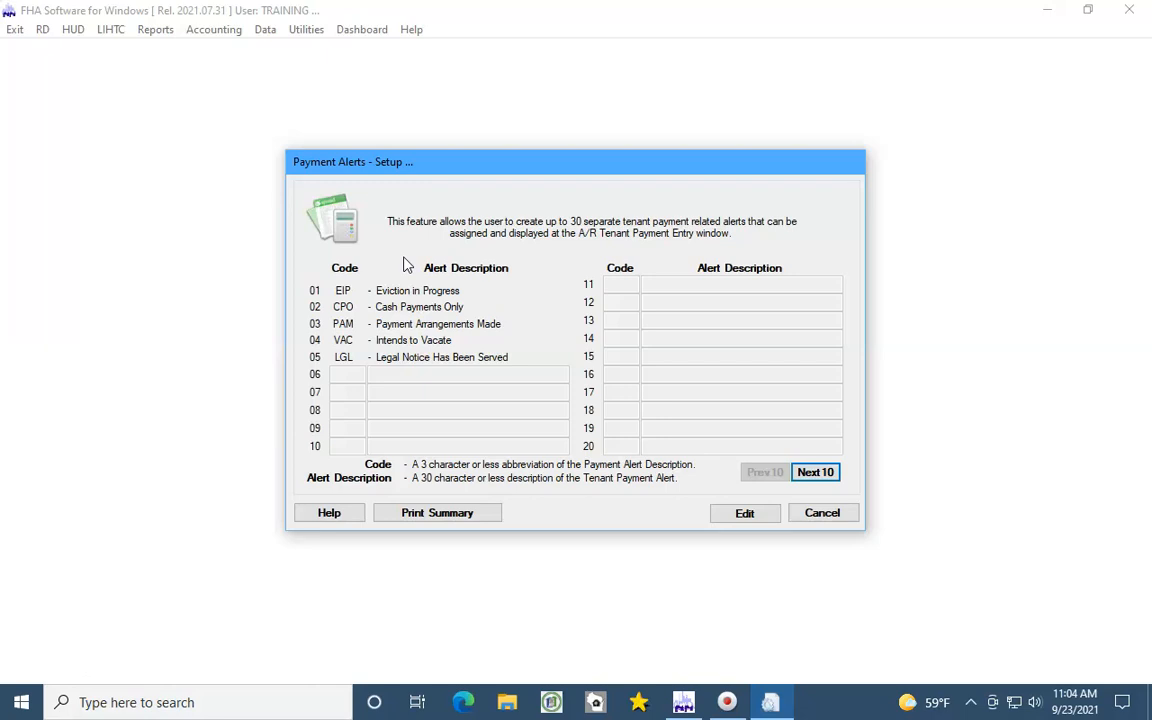
click(406, 290)
click(422, 314)
click(430, 344)
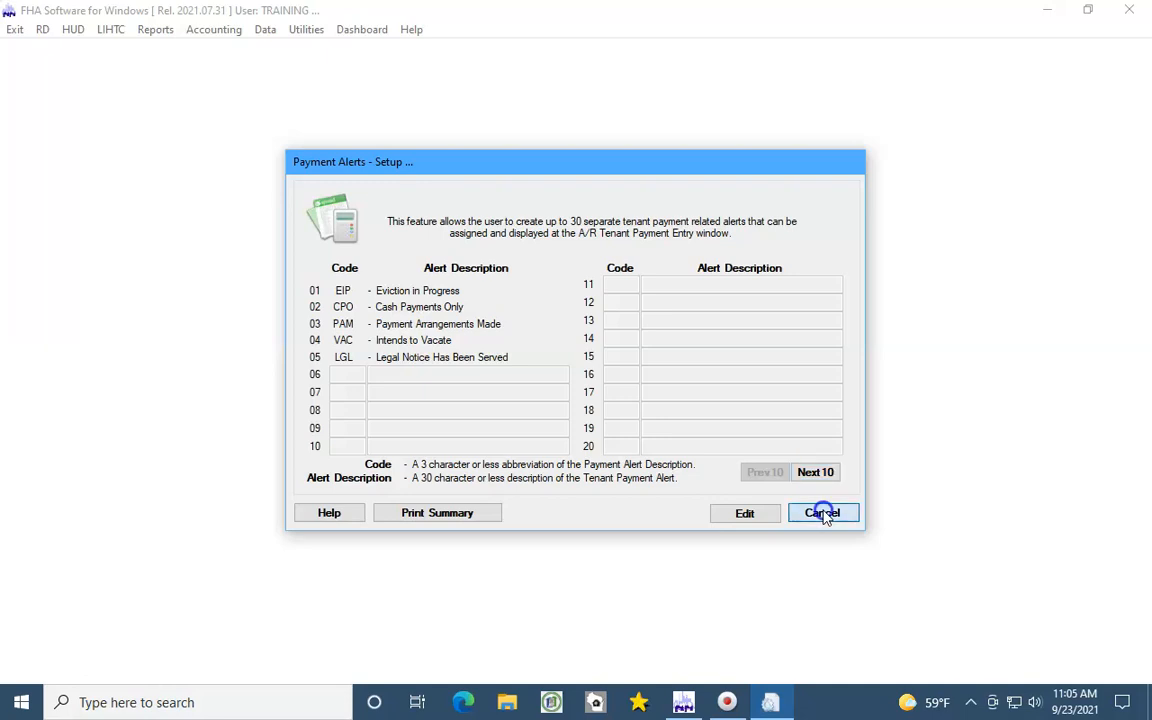
click(823, 513)
Step: Open the Bank Accounts list to review the project's bank entries, and close it
click(216, 29)
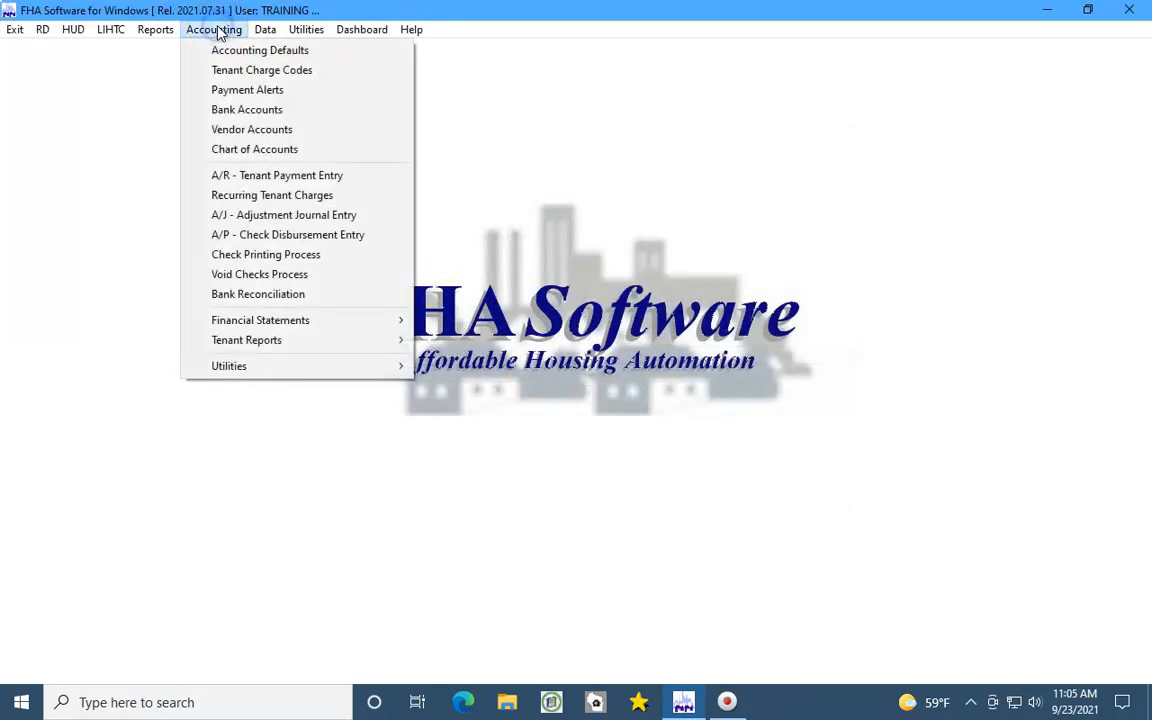
click(247, 110)
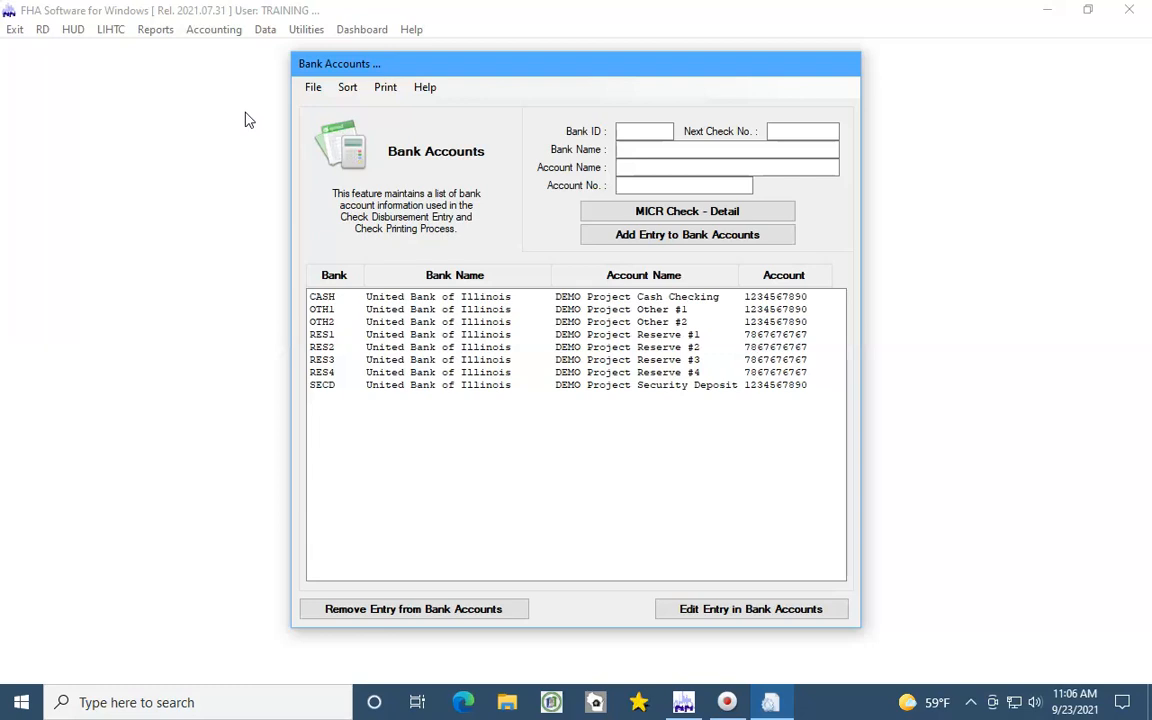
click(314, 89)
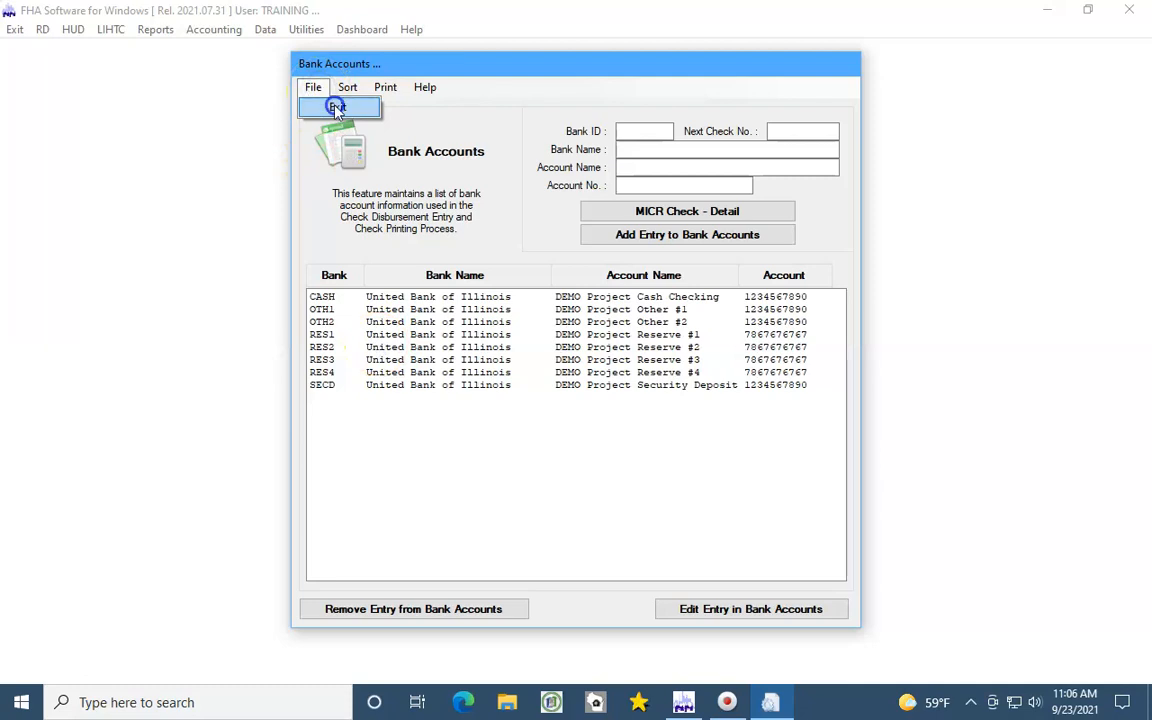
click(337, 108)
Step: Open the Vendor Accounts list to review the vendor entries, and close it
click(218, 29)
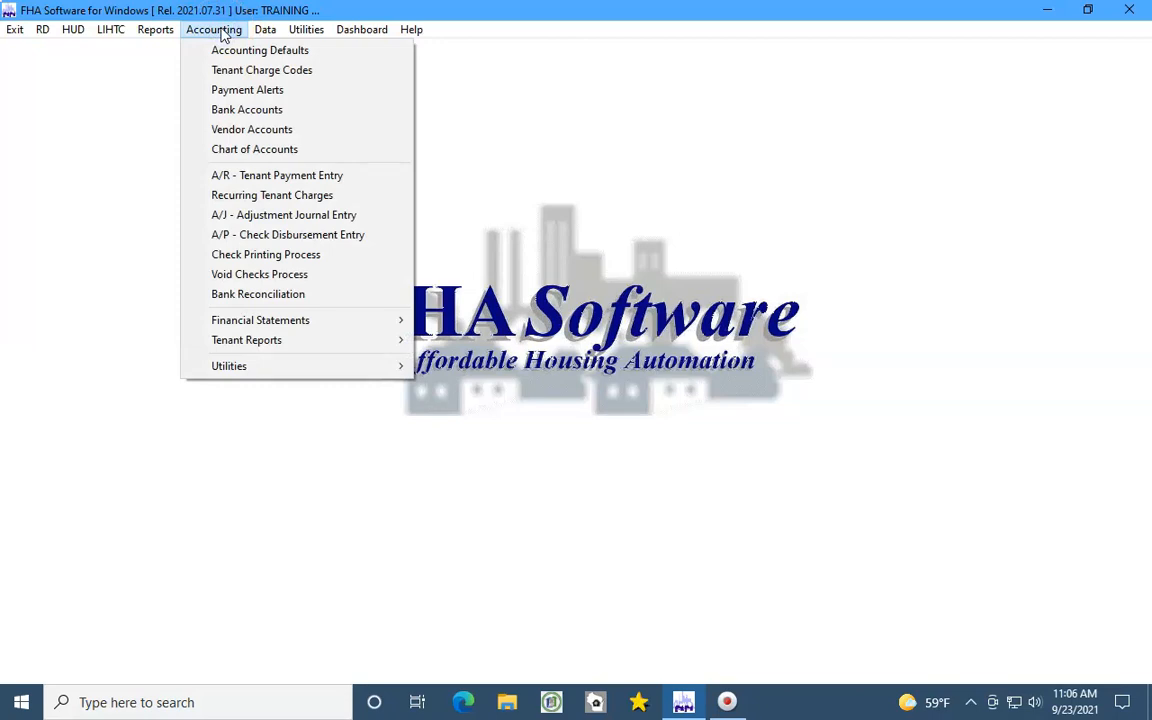
click(235, 131)
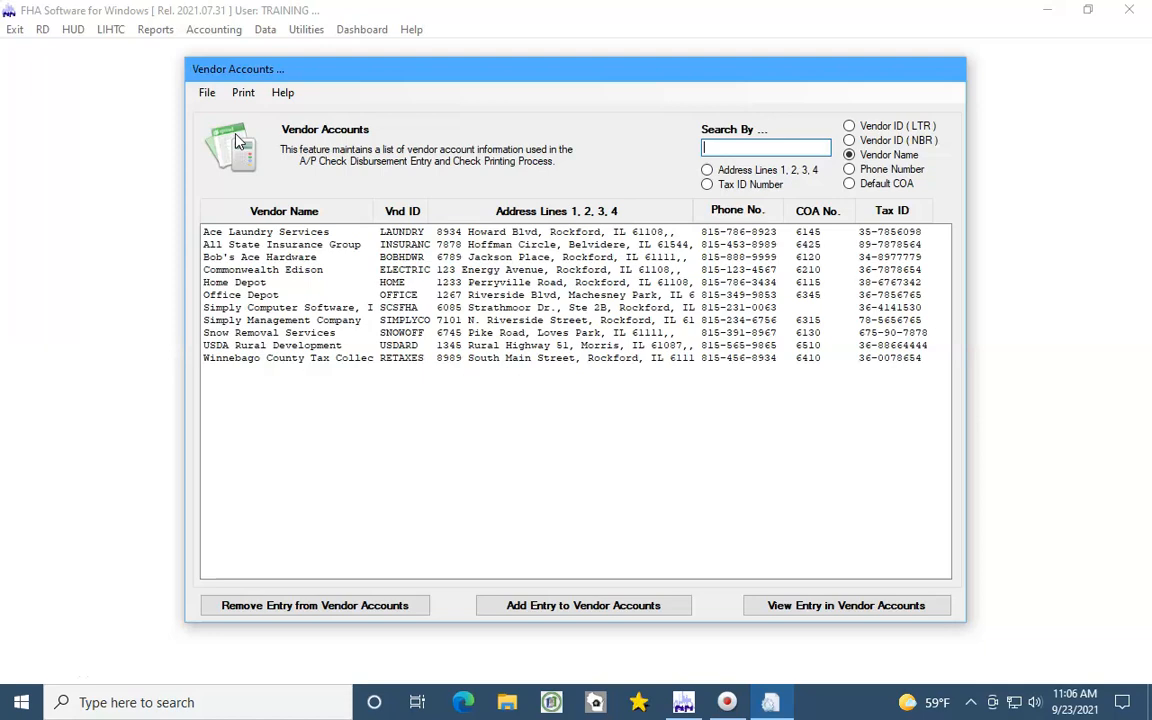
click(206, 94)
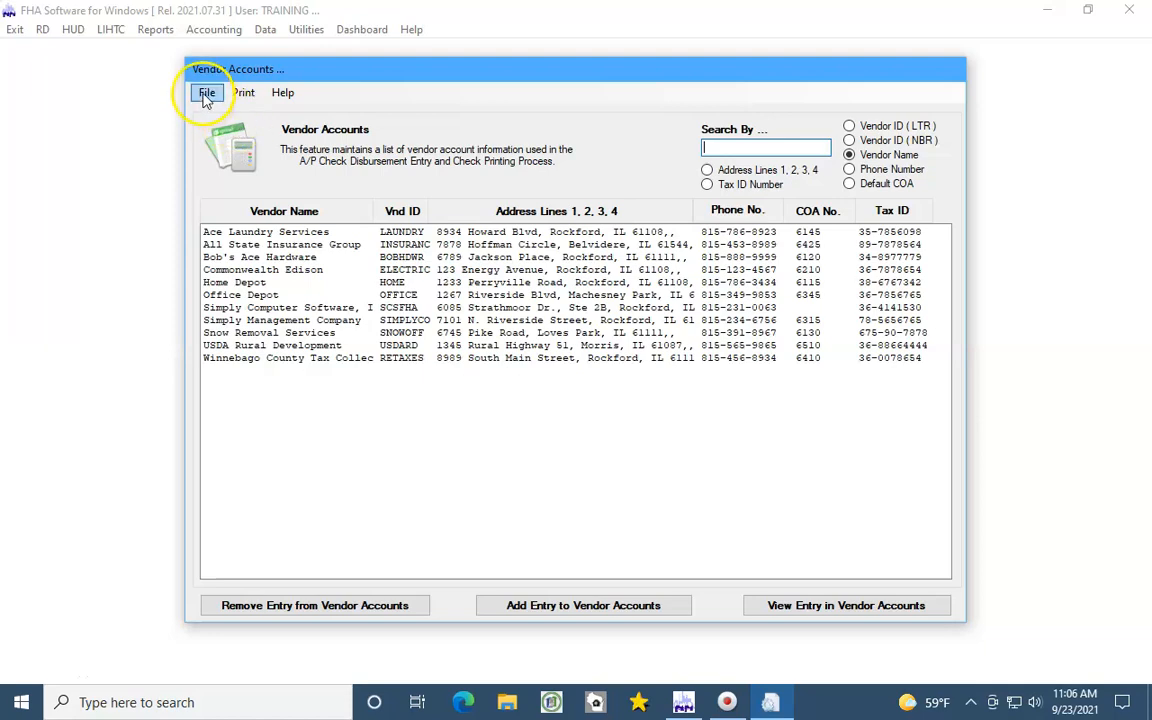
click(206, 94)
click(237, 115)
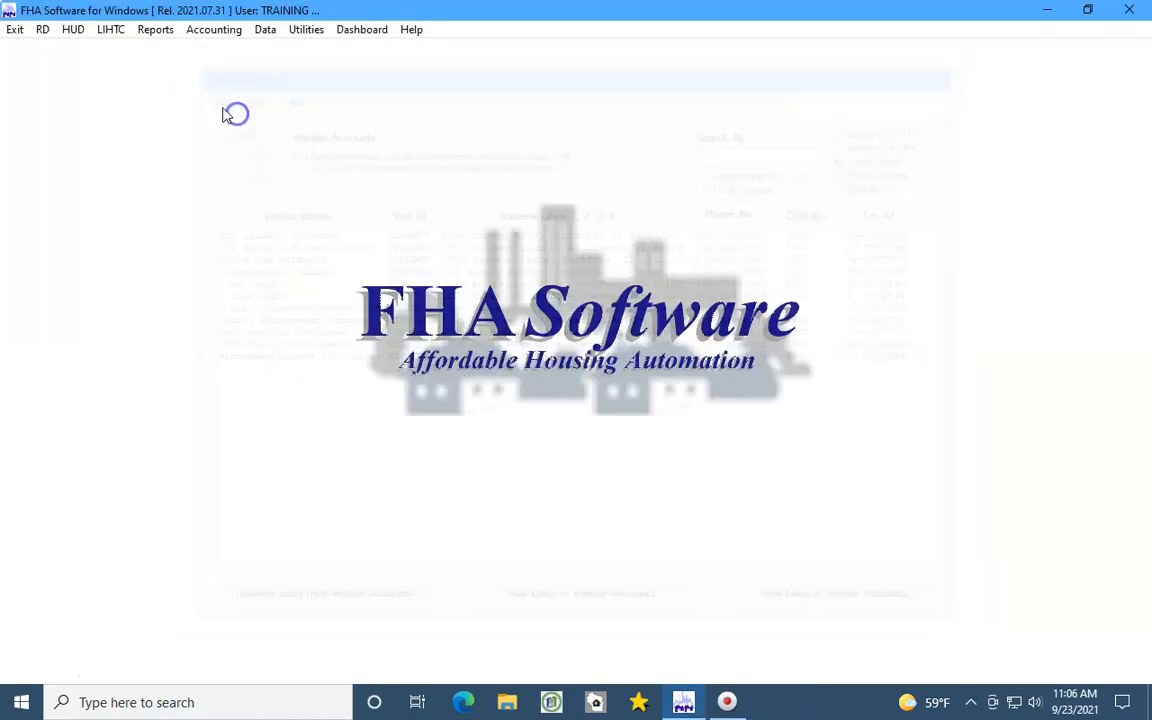
Step: Open the Chart of Accounts and select the RHSDEMO project to view its 2021 entries
click(210, 30)
click(236, 150)
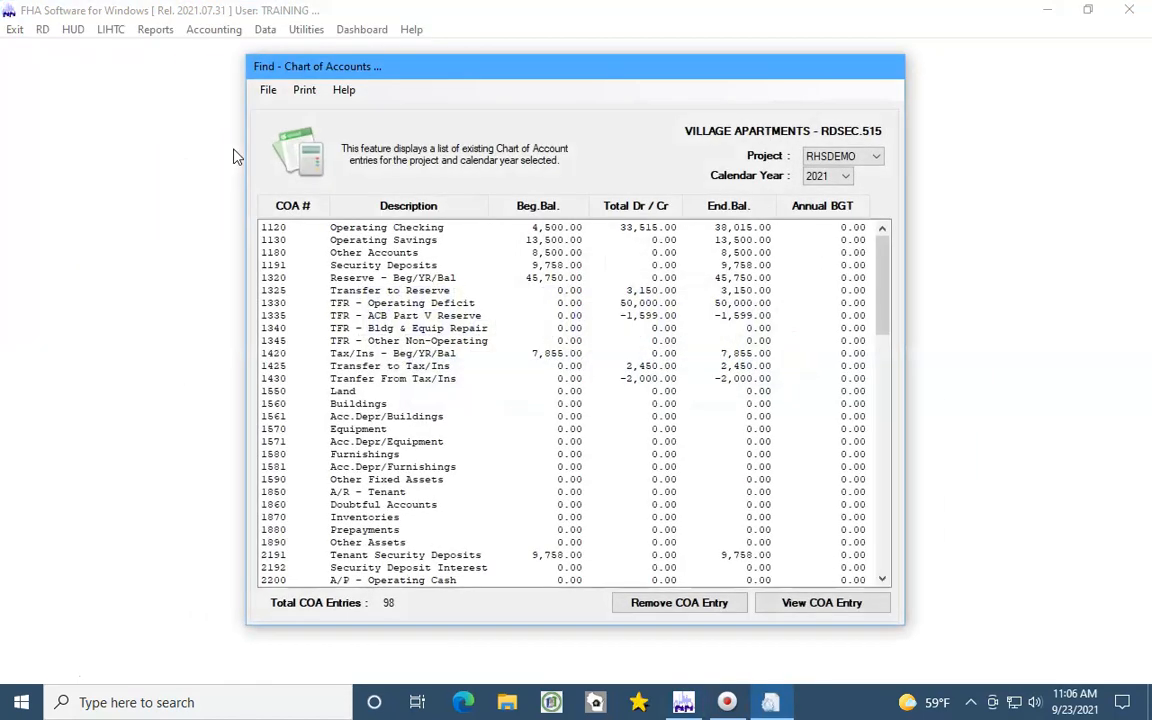
click(877, 157)
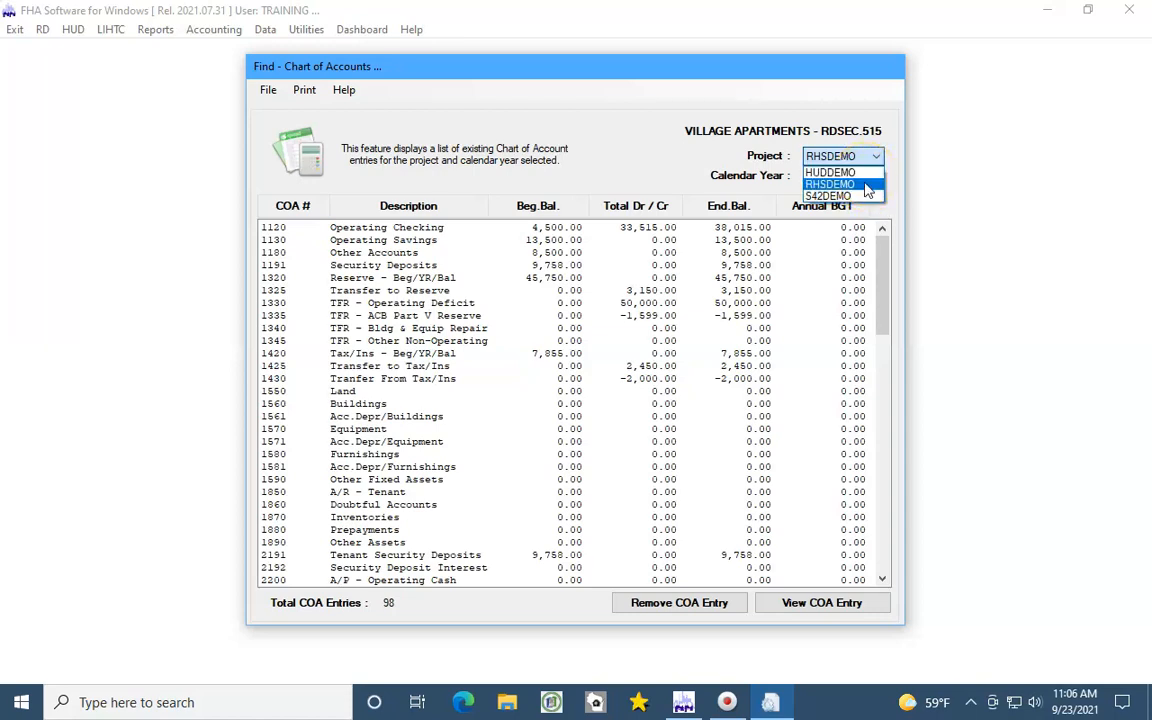
click(866, 184)
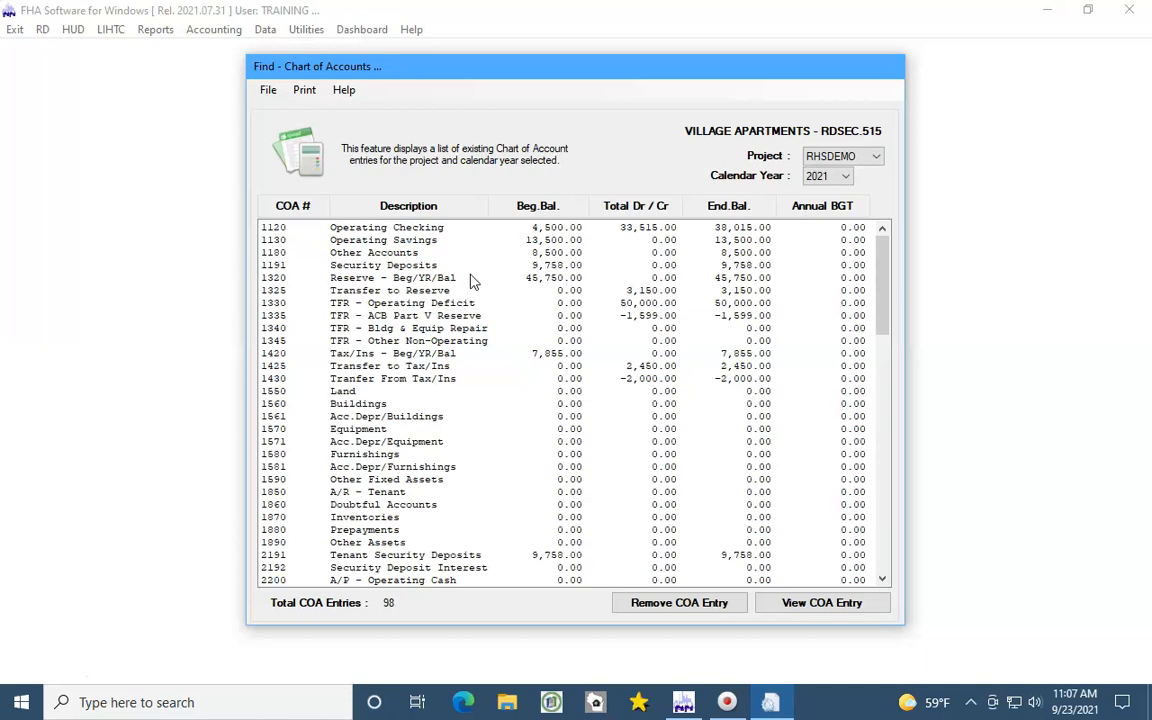
Step: Display the HUDDEMO project's chart of accounts for comparison and return to the RHSDEMO project
click(835, 156)
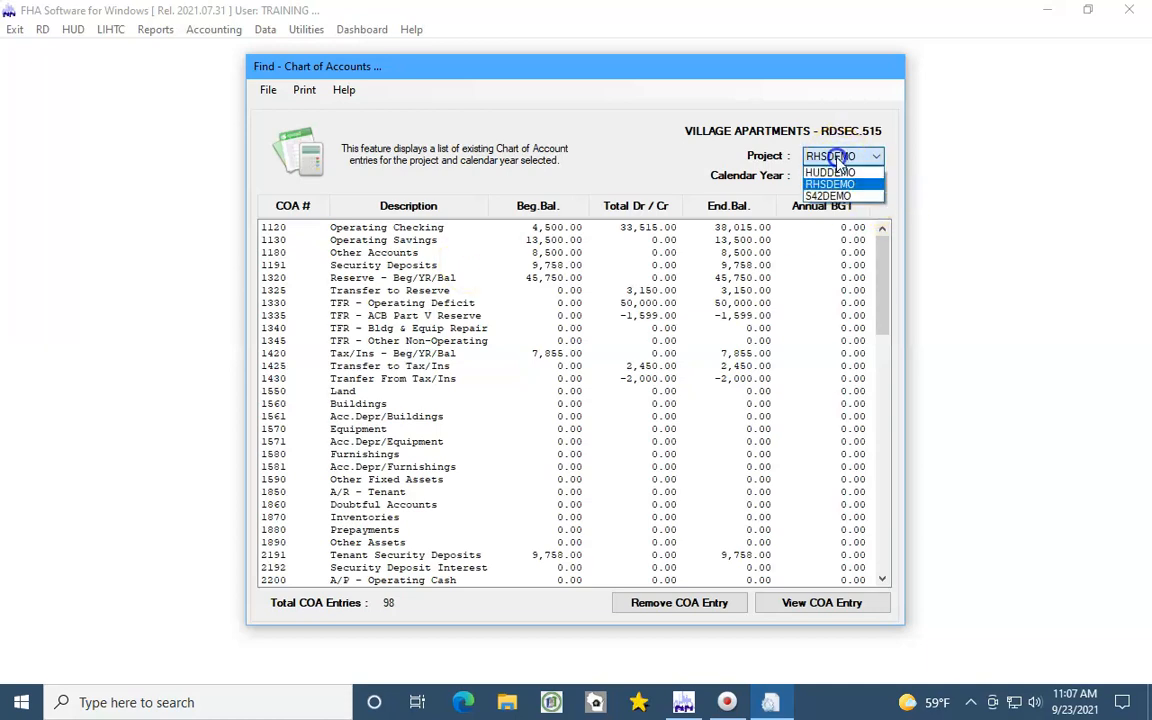
click(831, 173)
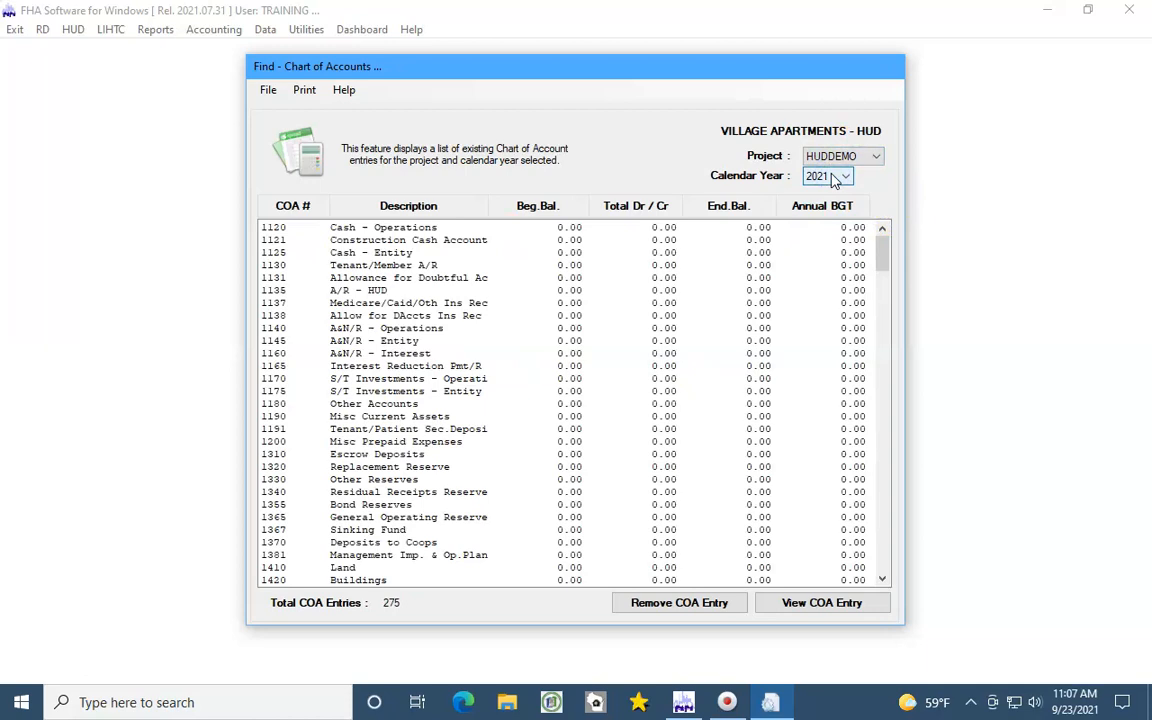
click(840, 157)
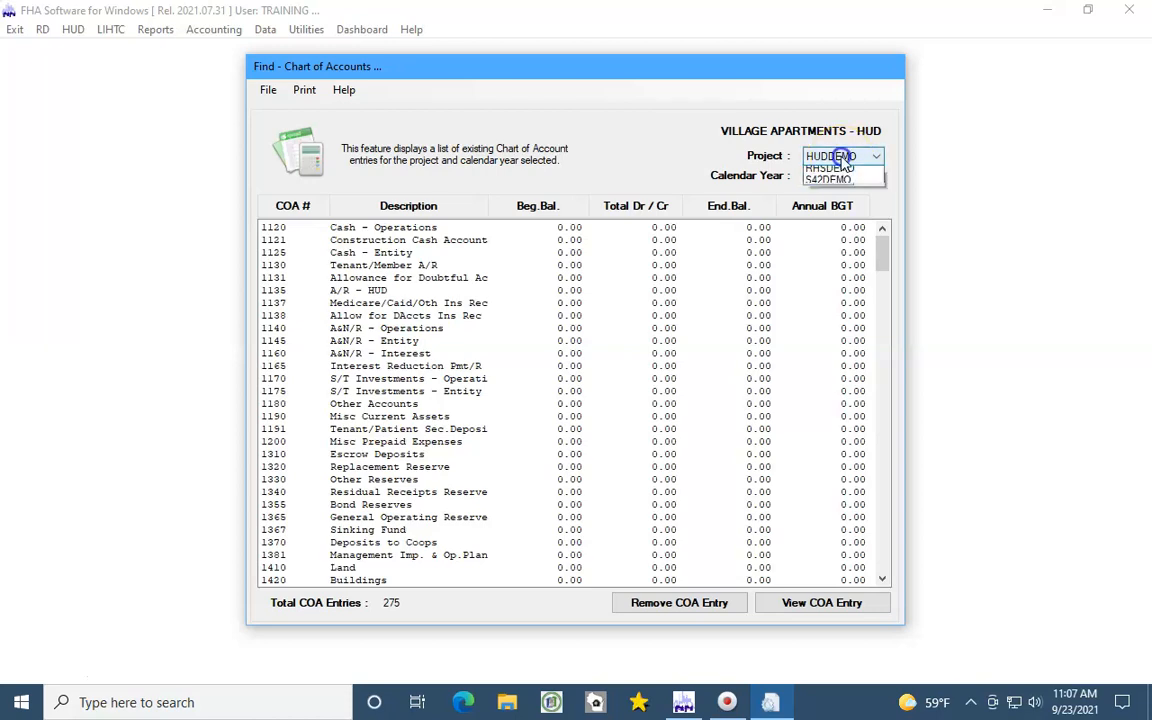
click(843, 184)
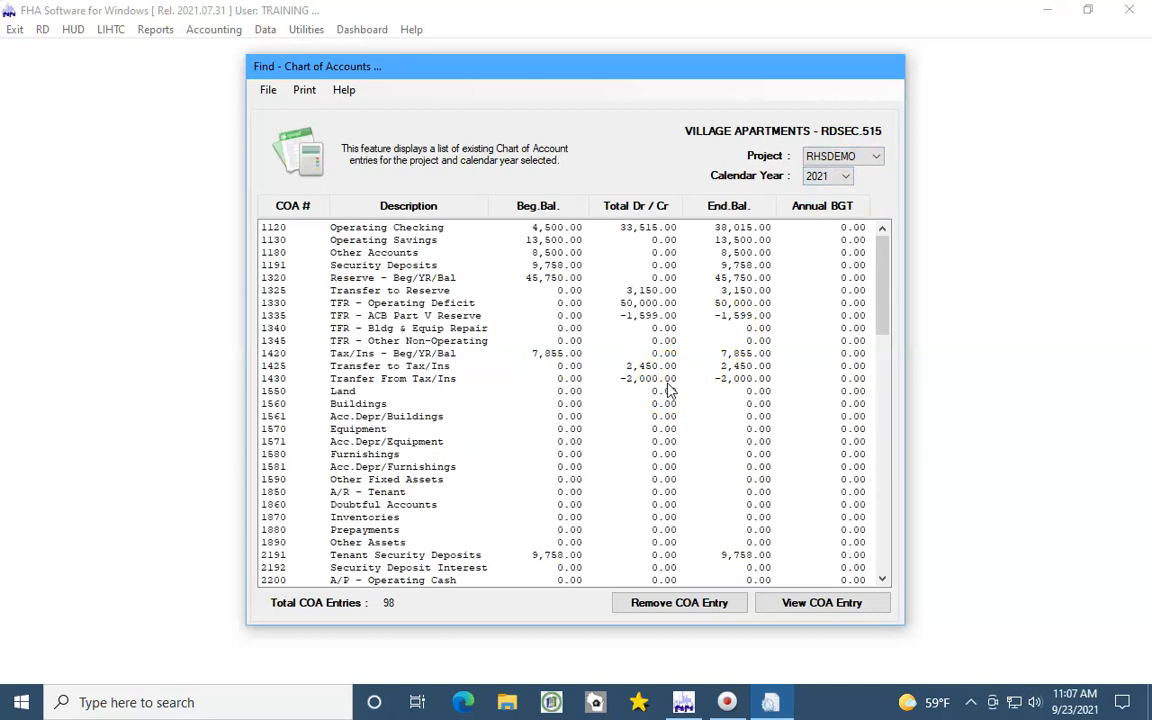
Step: Examine the RHSDEMO account balances and debit/credit totals, and close the Chart of Accounts
click(636, 357)
click(702, 283)
click(268, 90)
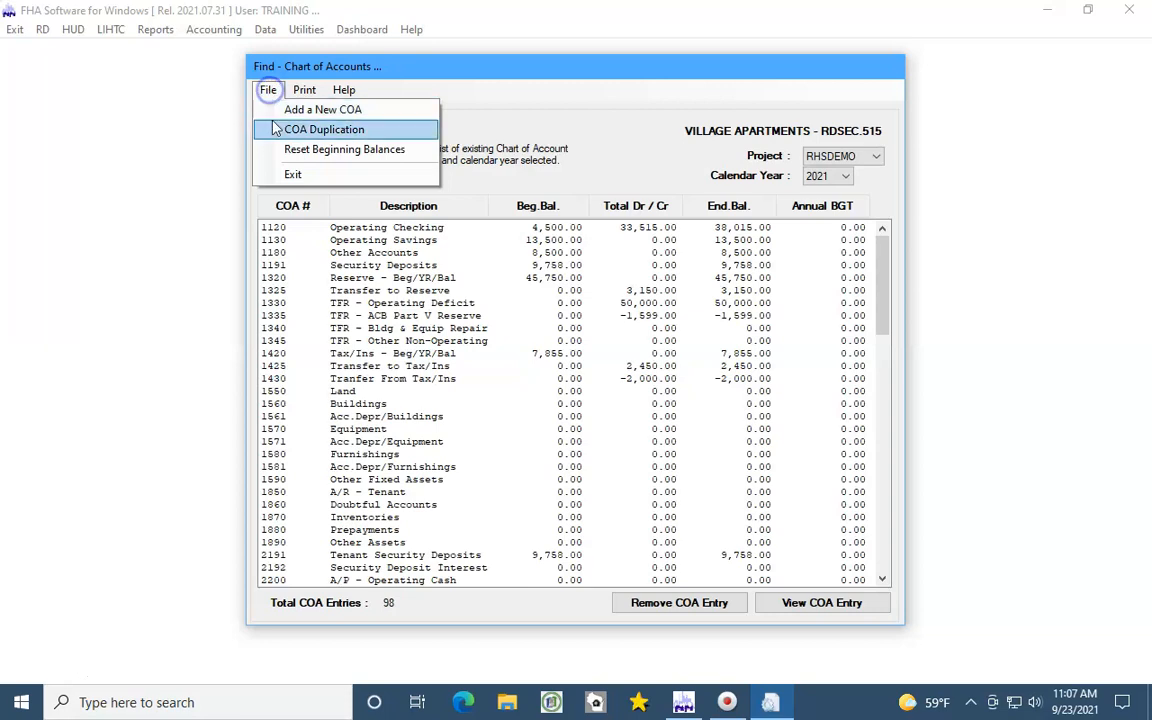
click(270, 174)
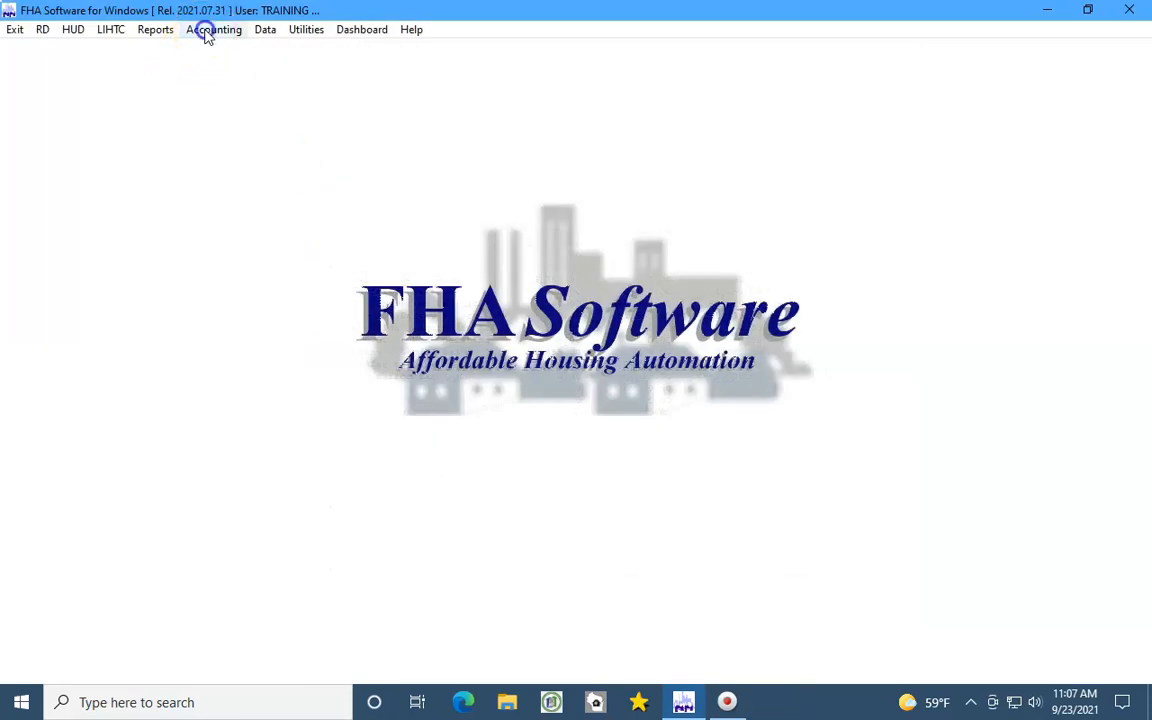
Step: Open A/R Tenant Payment Entry and load the unit 101 tenant of the RHSDEMO project
click(206, 32)
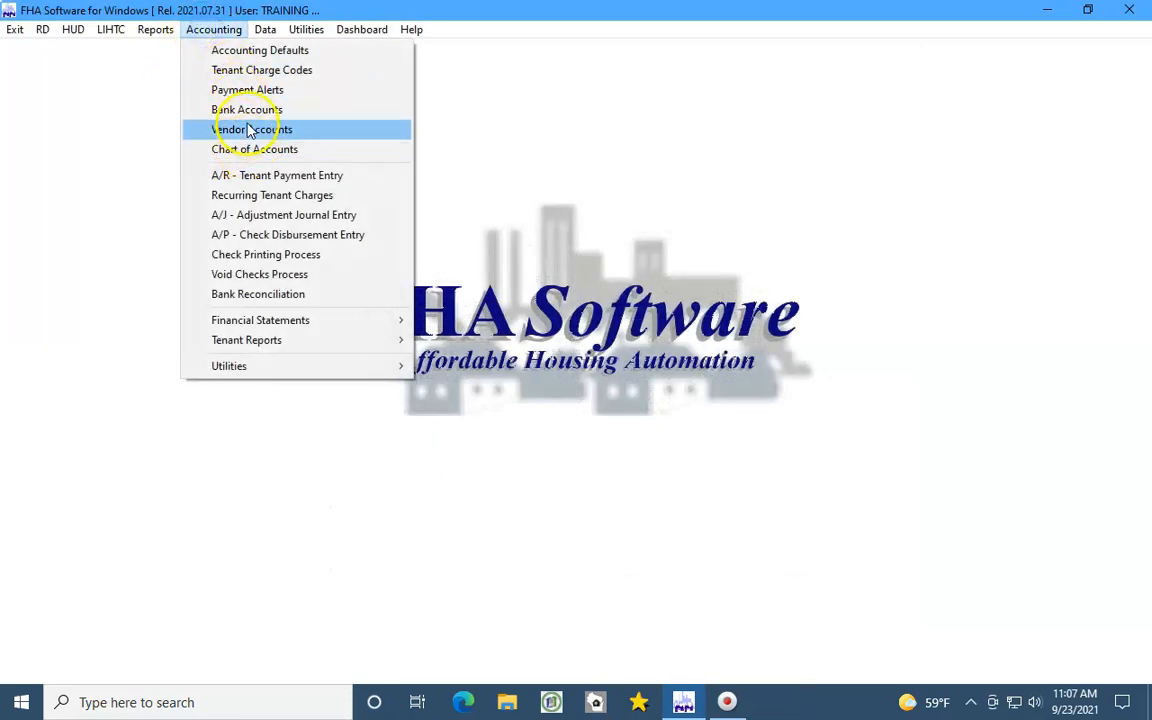
click(268, 177)
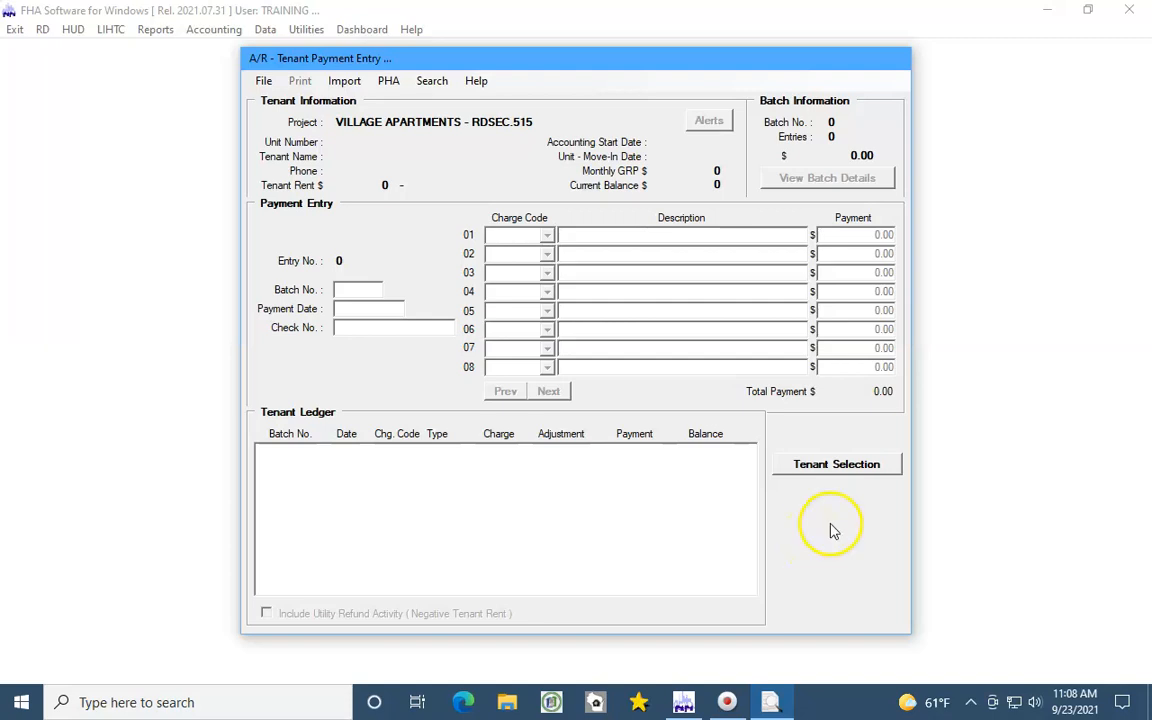
click(828, 465)
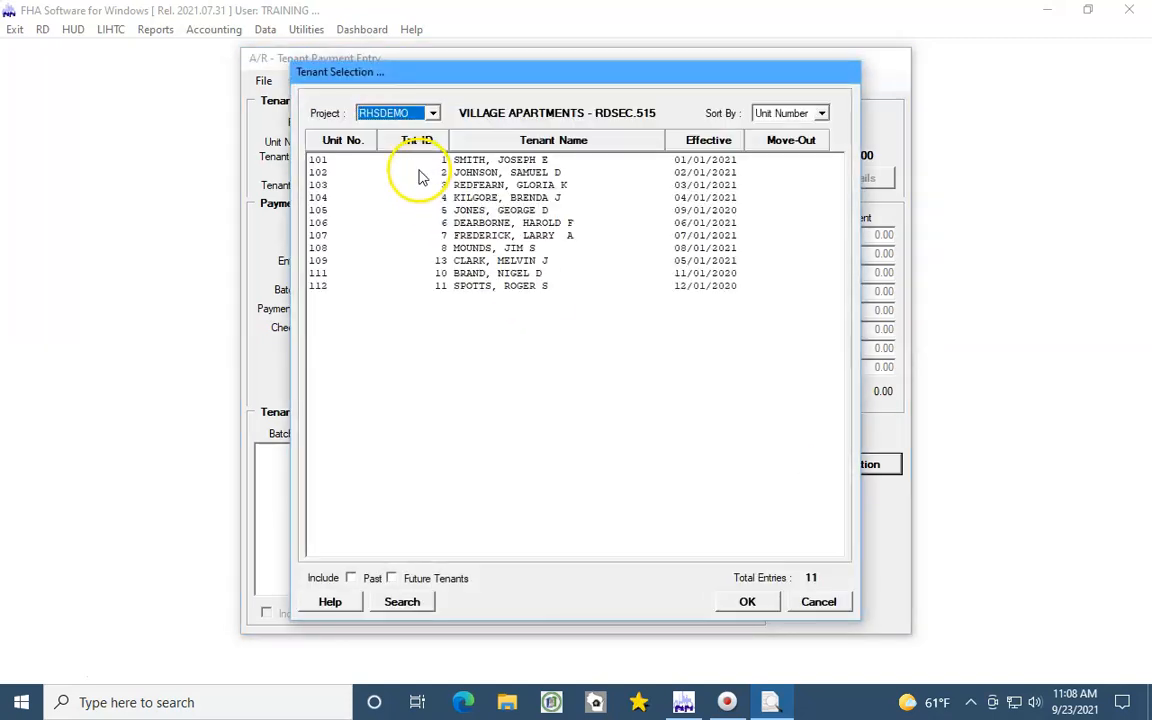
click(454, 162)
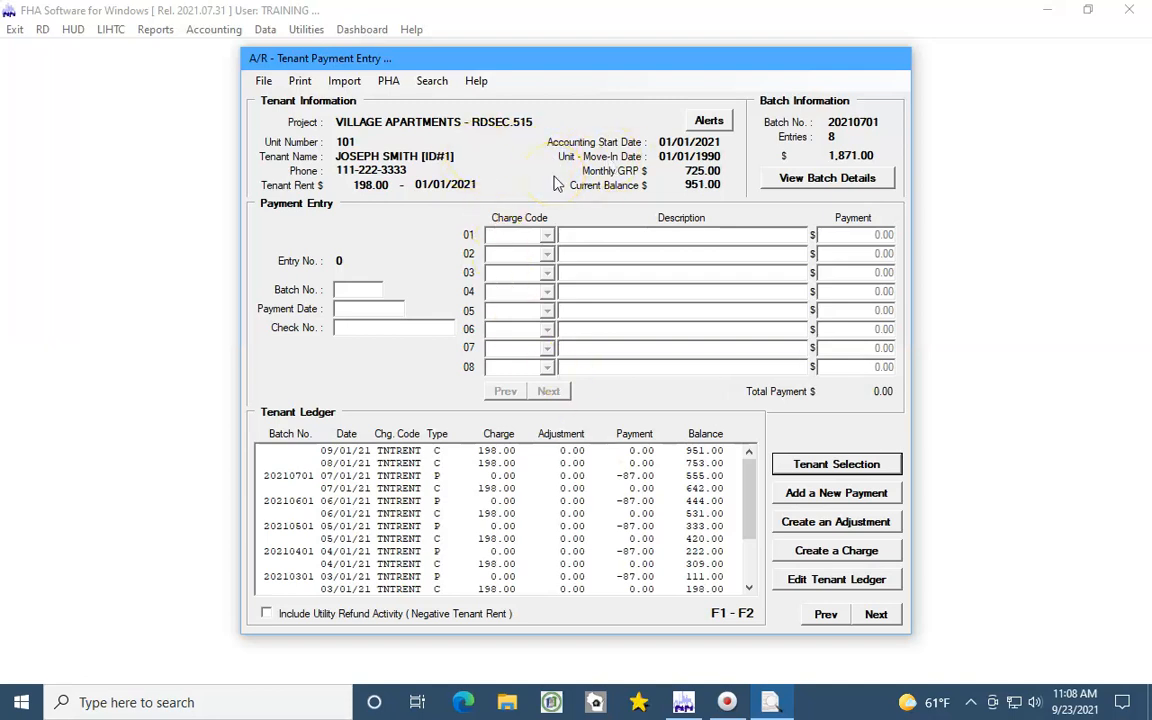
Step: View the unit 101 tenant's payment alerts, close them unchanged, and look through the ledger printing and payment import options
click(695, 122)
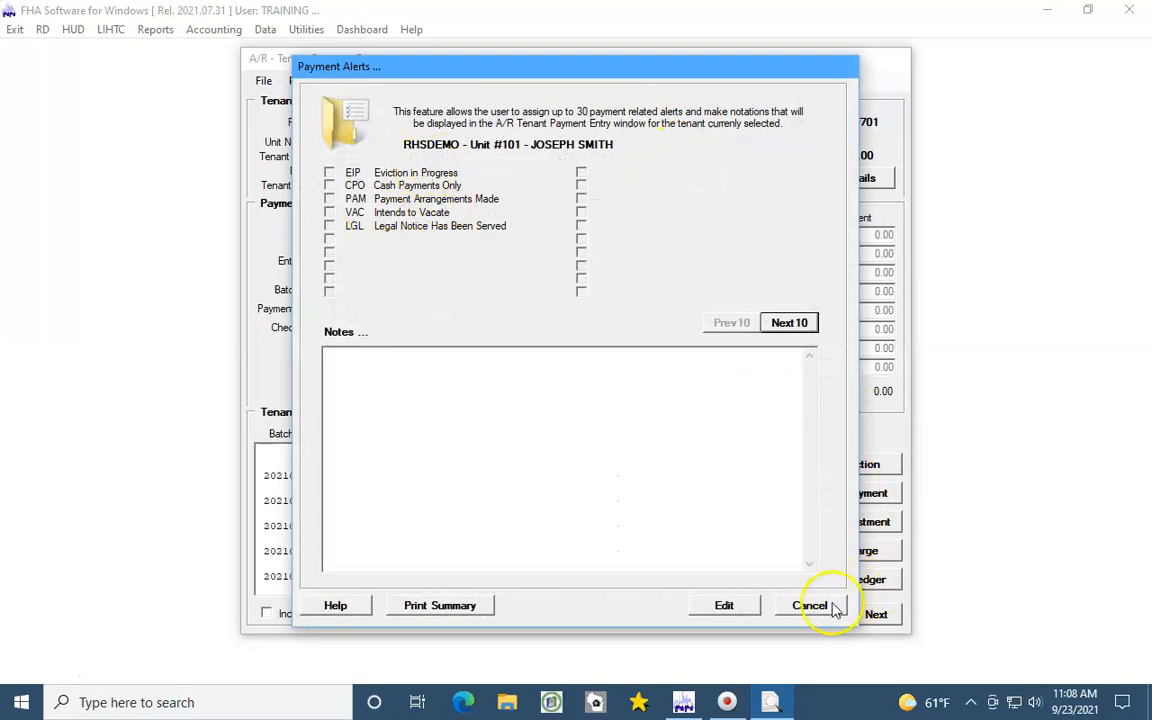
click(810, 606)
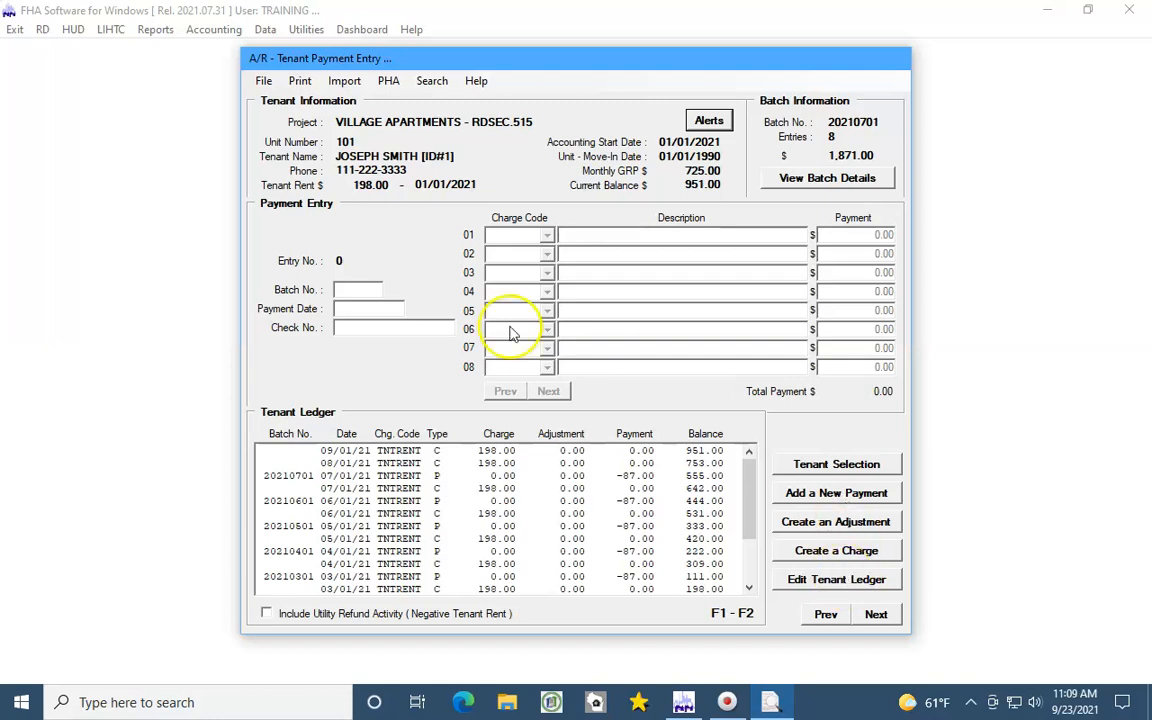
click(302, 83)
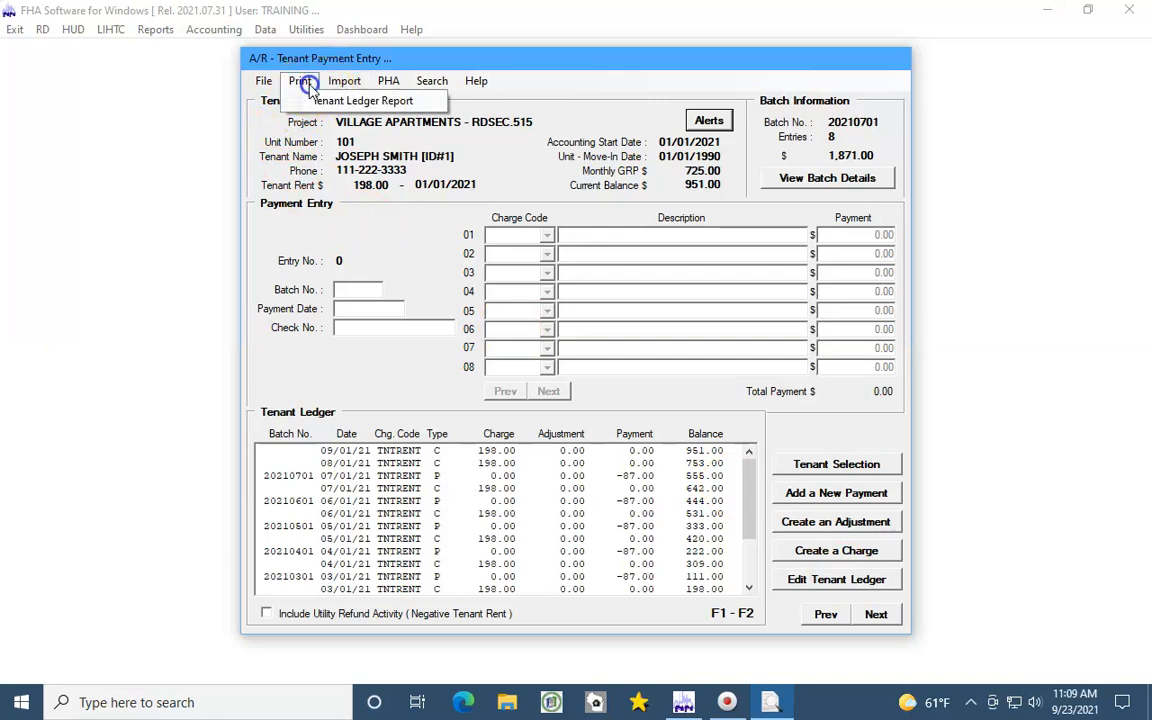
click(337, 85)
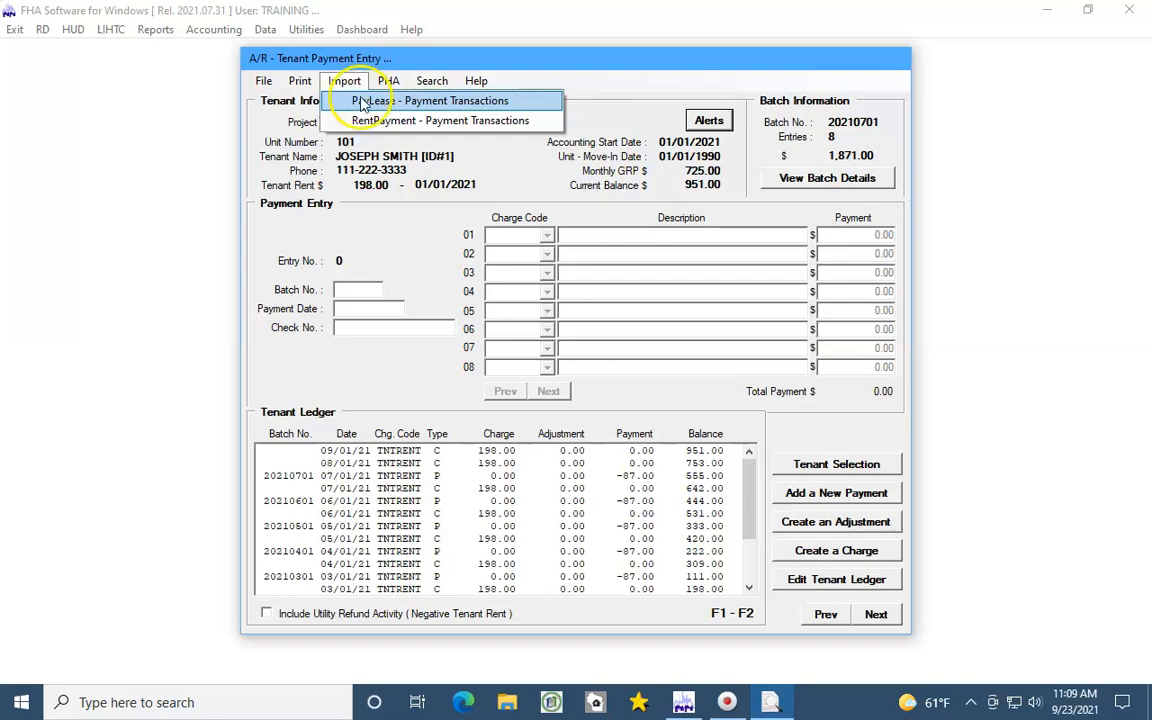
Step: Open the A/R Tenant-Based Subsidy Payment Entry form to review it, and cancel without recording a payment
mouse_move(388, 86)
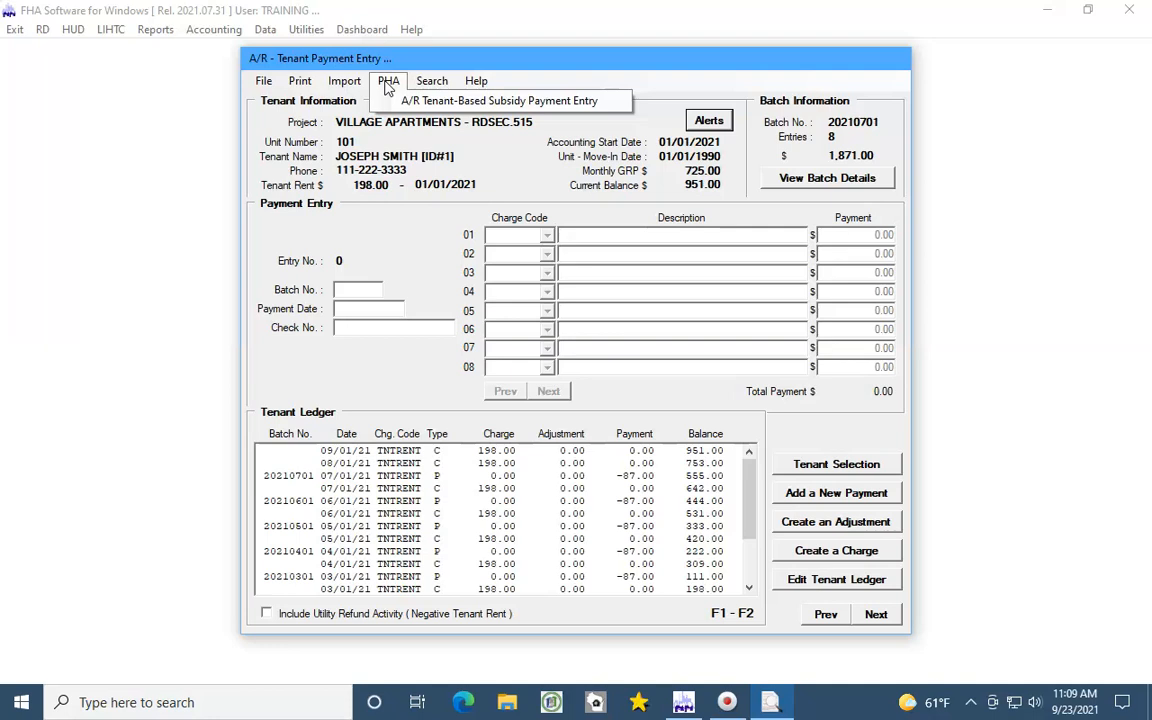
click(380, 100)
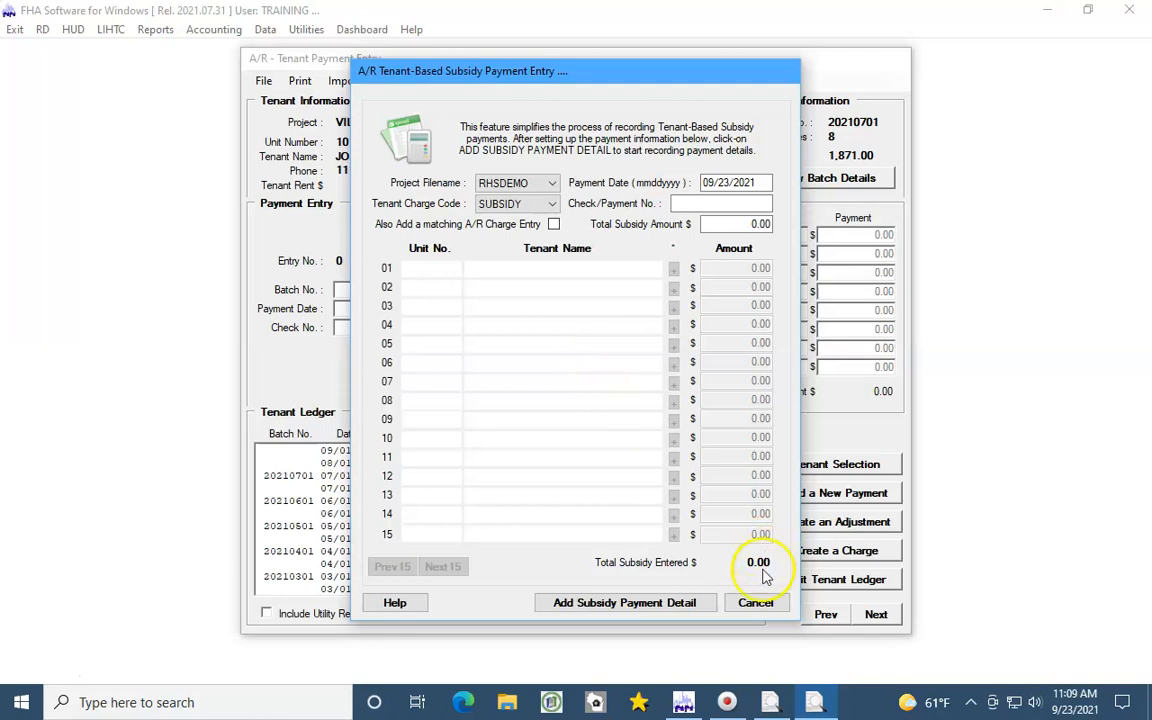
click(757, 604)
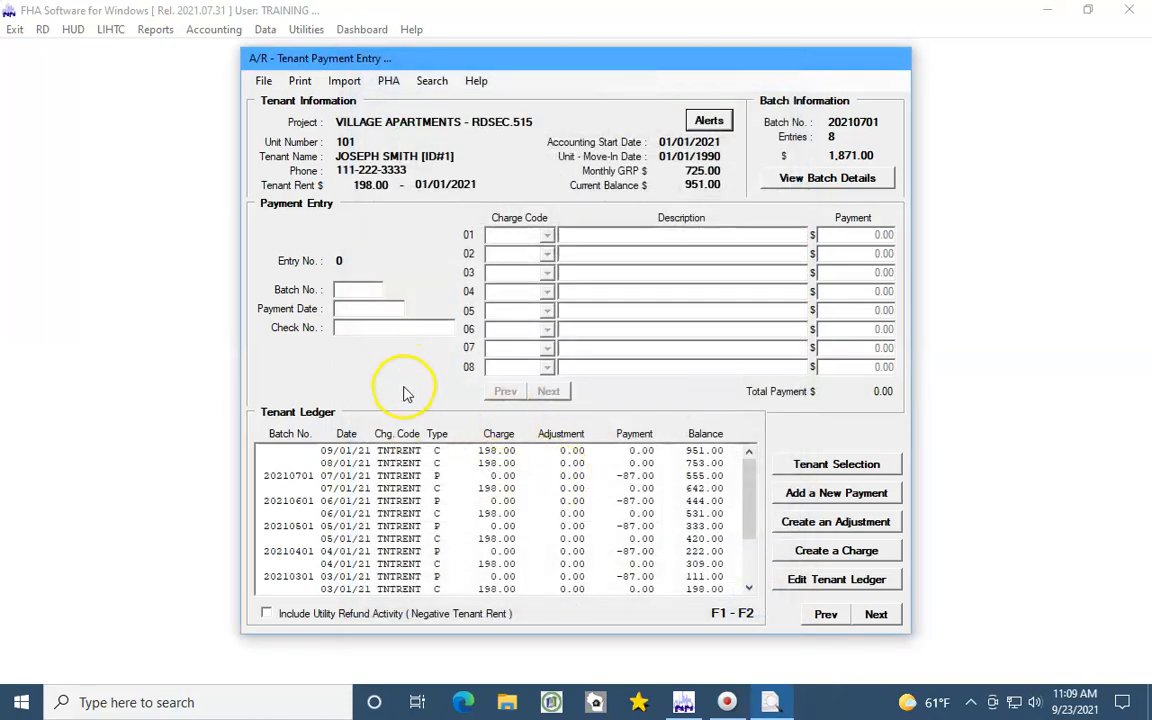
Step: Close A/R Tenant Payment Entry, and open Recurring Tenant Charges for the unit 101 tenant of the RHSDEMO project
click(263, 81)
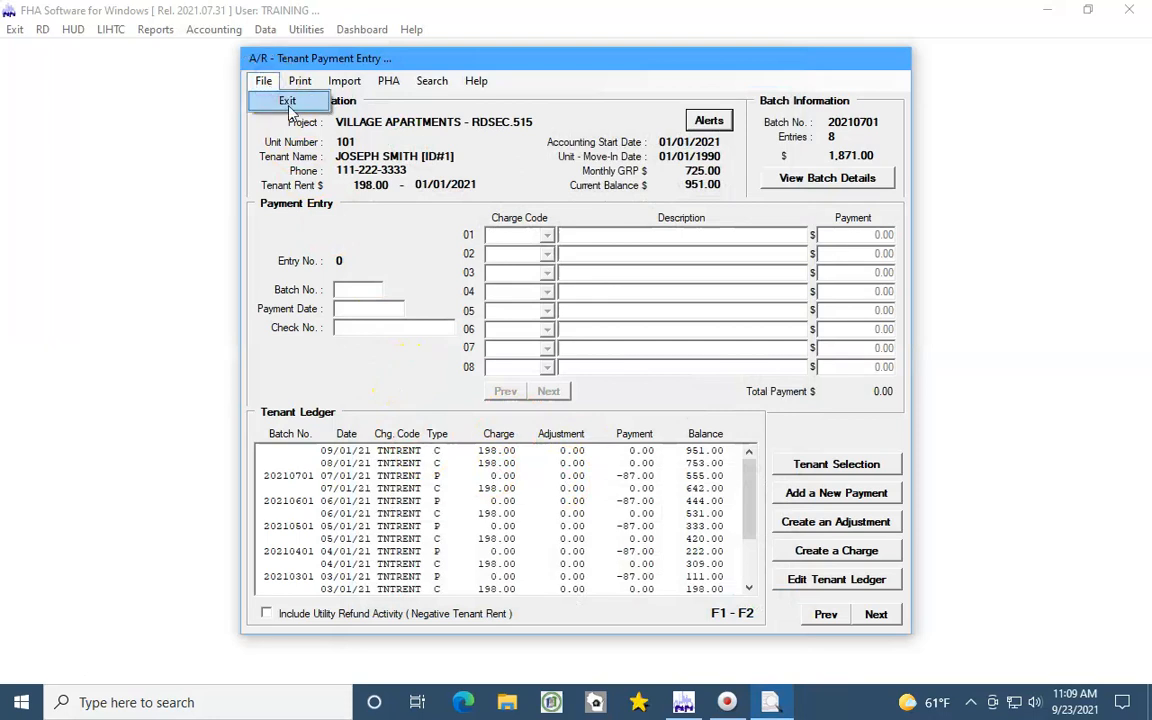
click(288, 102)
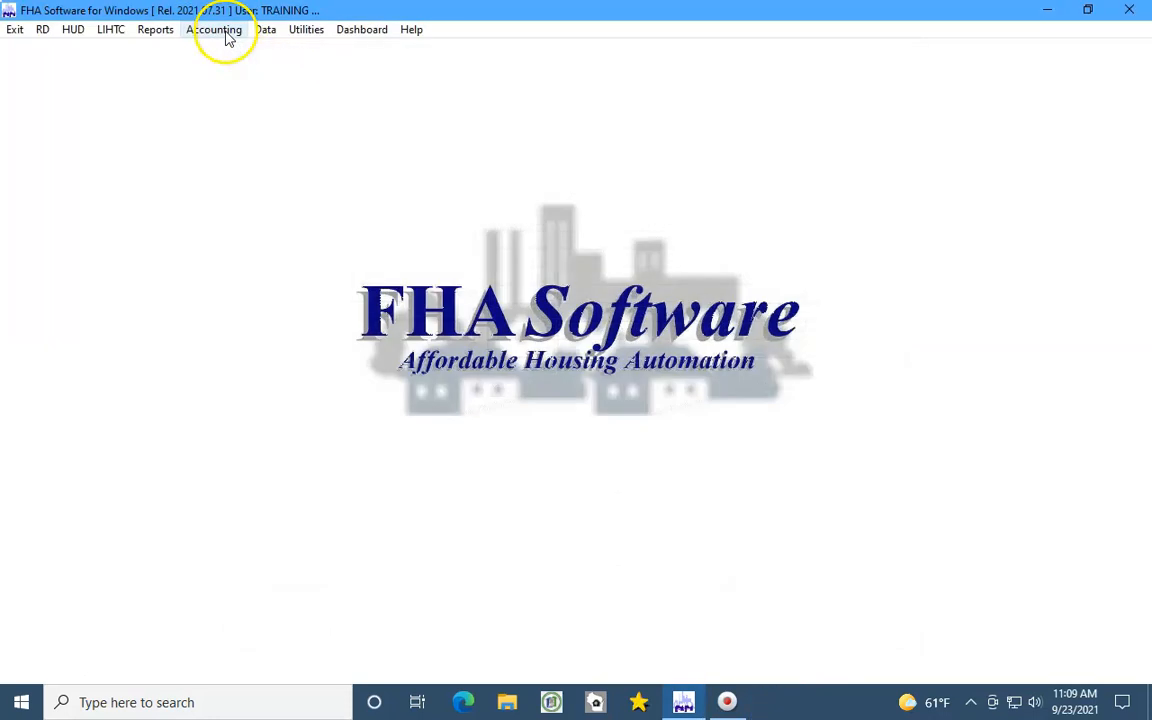
click(226, 36)
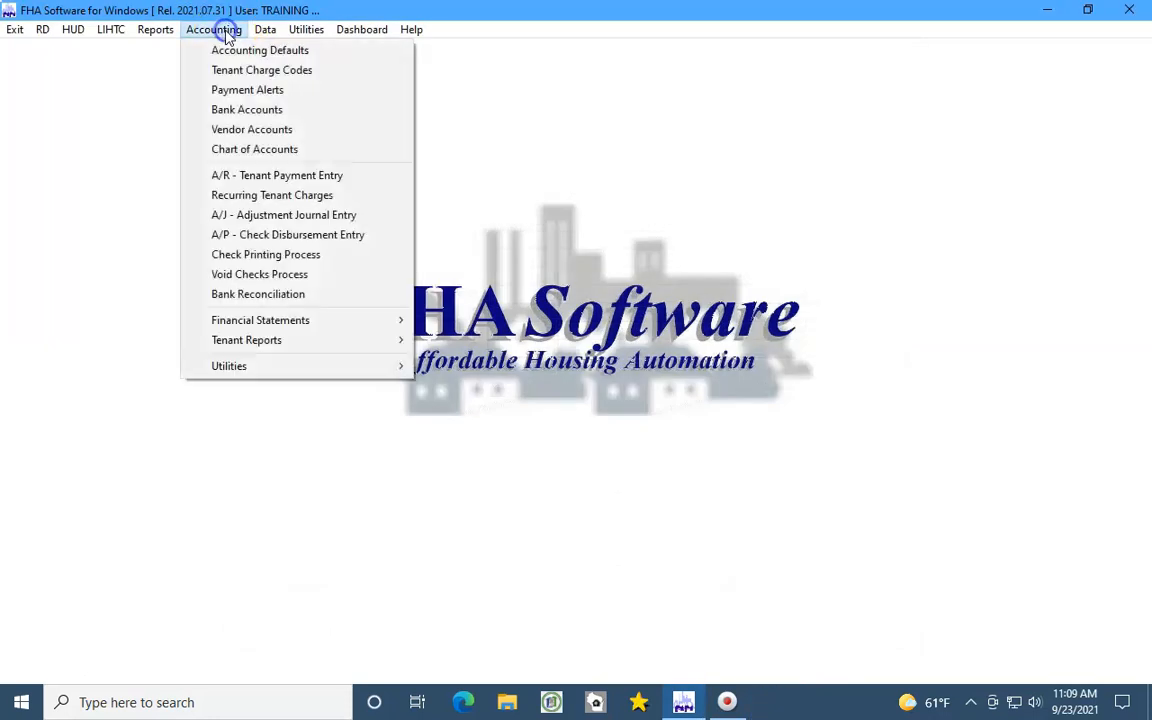
click(253, 196)
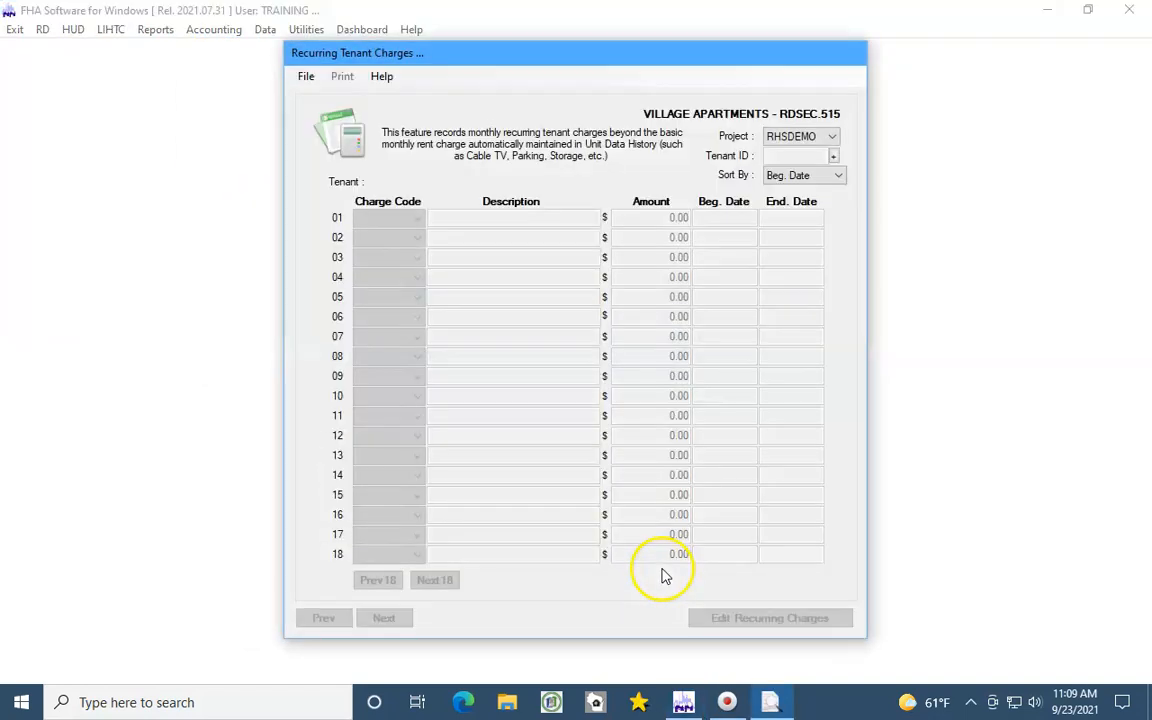
click(833, 157)
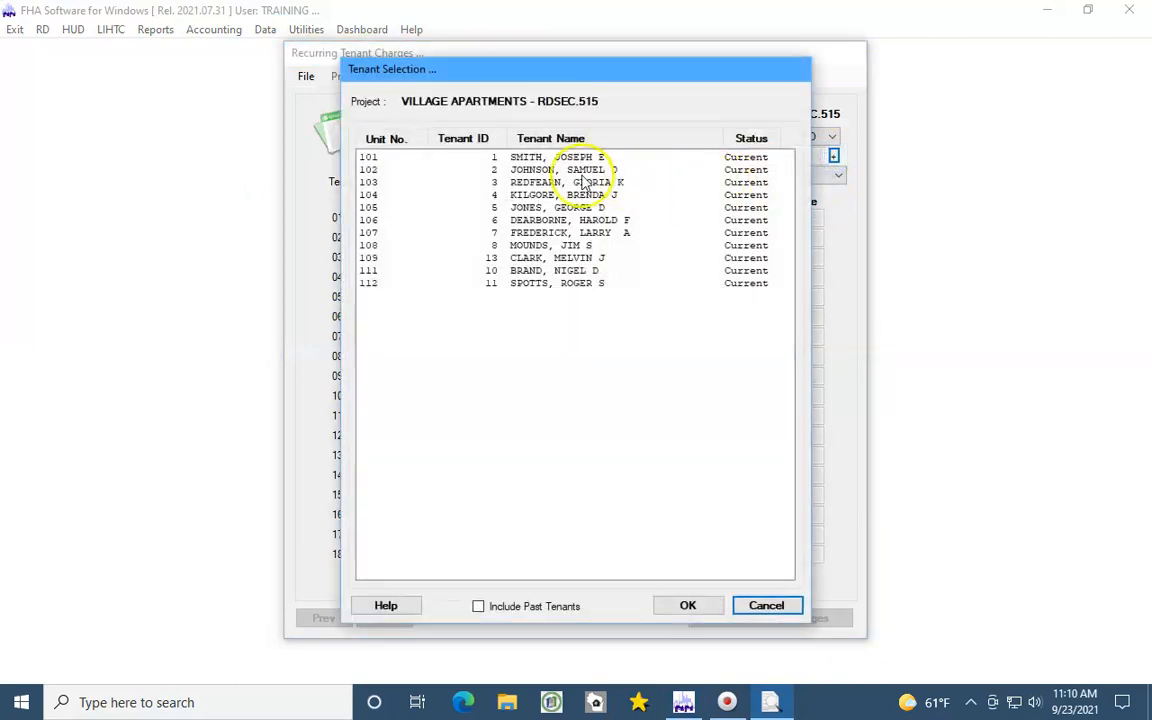
click(540, 160)
double_click(540, 163)
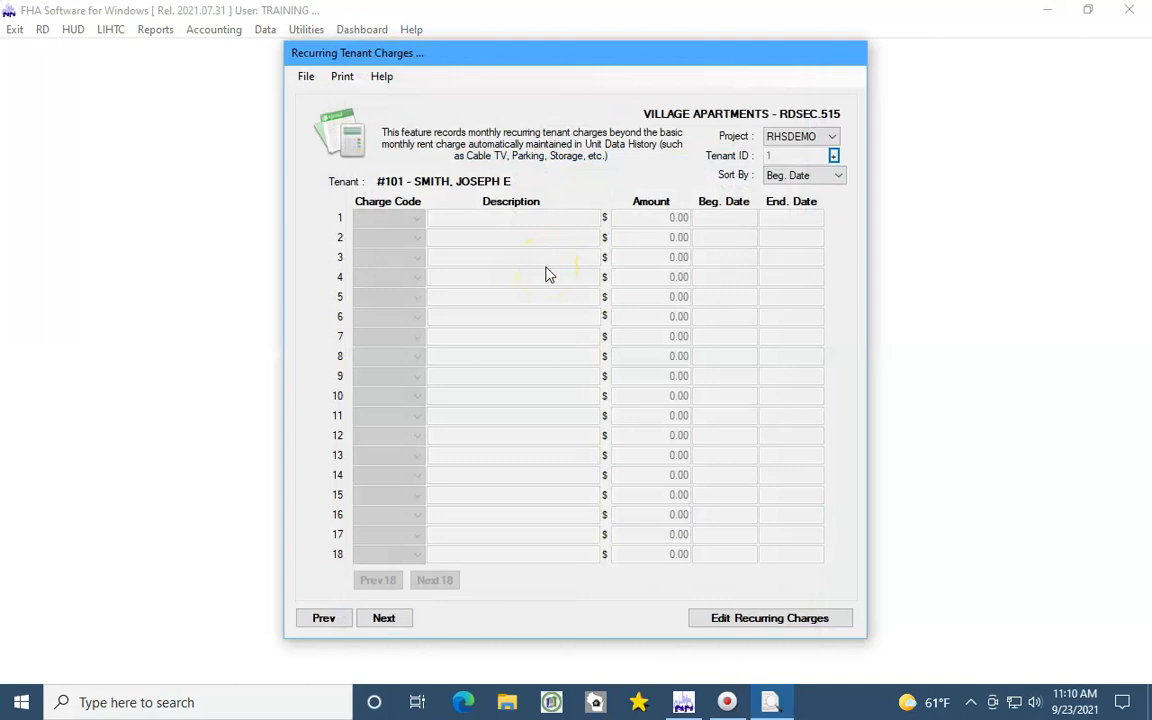
Step: Fill in a recurring CABLETV charge of $25.00 beginning 01/01/2021 for the unit 101 tenant, cancel it unsaved and close the form
click(707, 617)
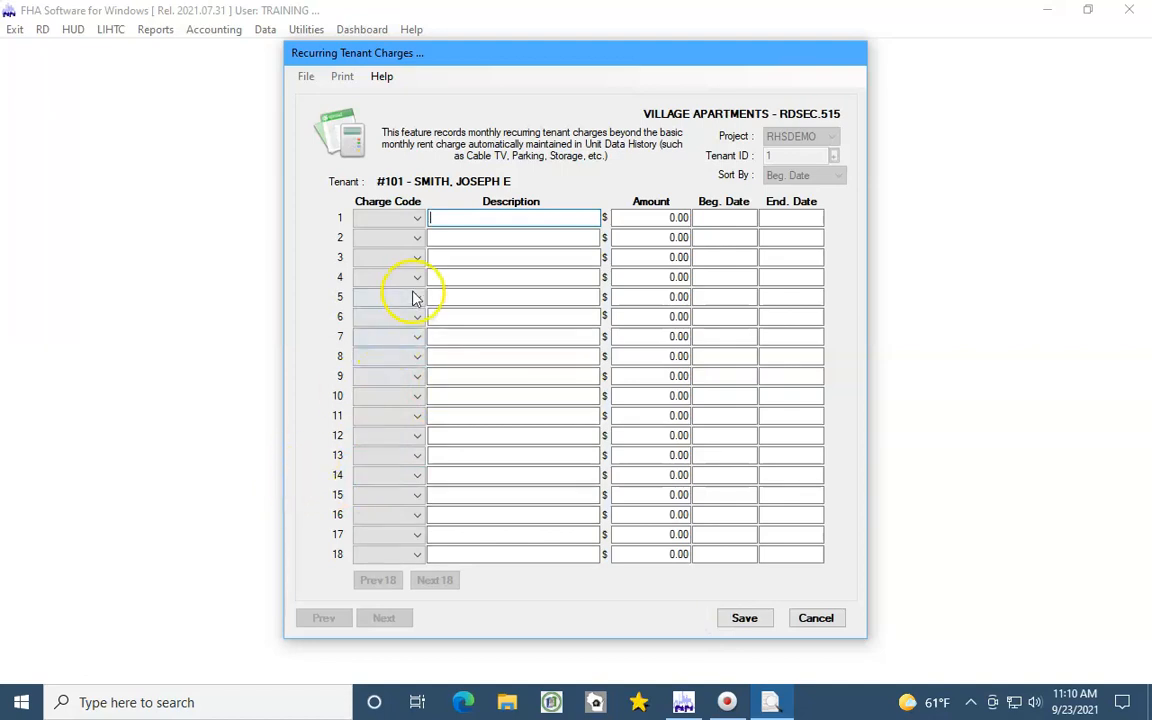
click(417, 217)
click(386, 247)
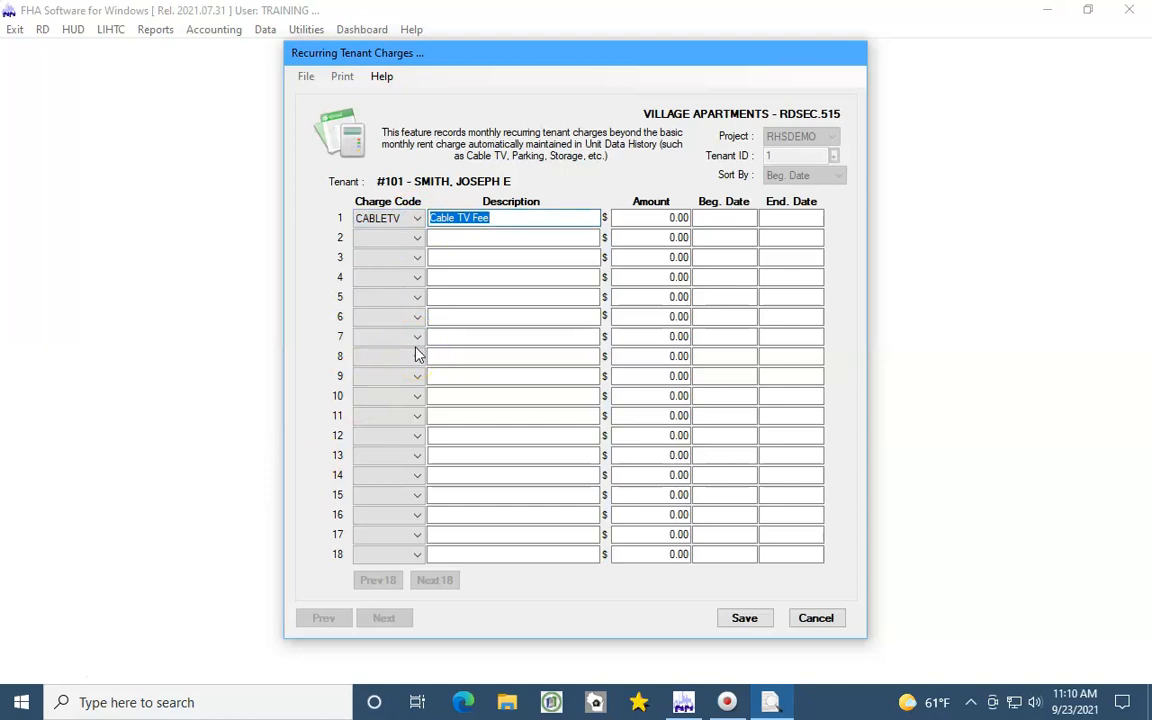
key(Tab)
text(25.00)
key(Tab)
text(01012021)
key(Tab)
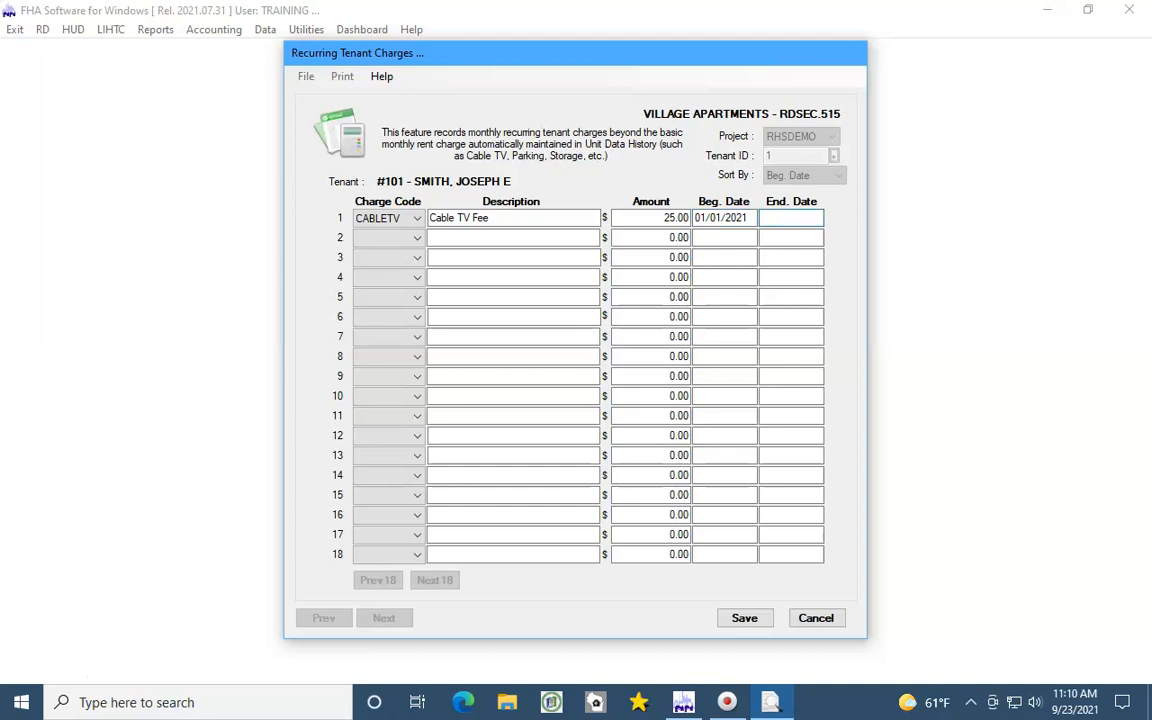
click(817, 621)
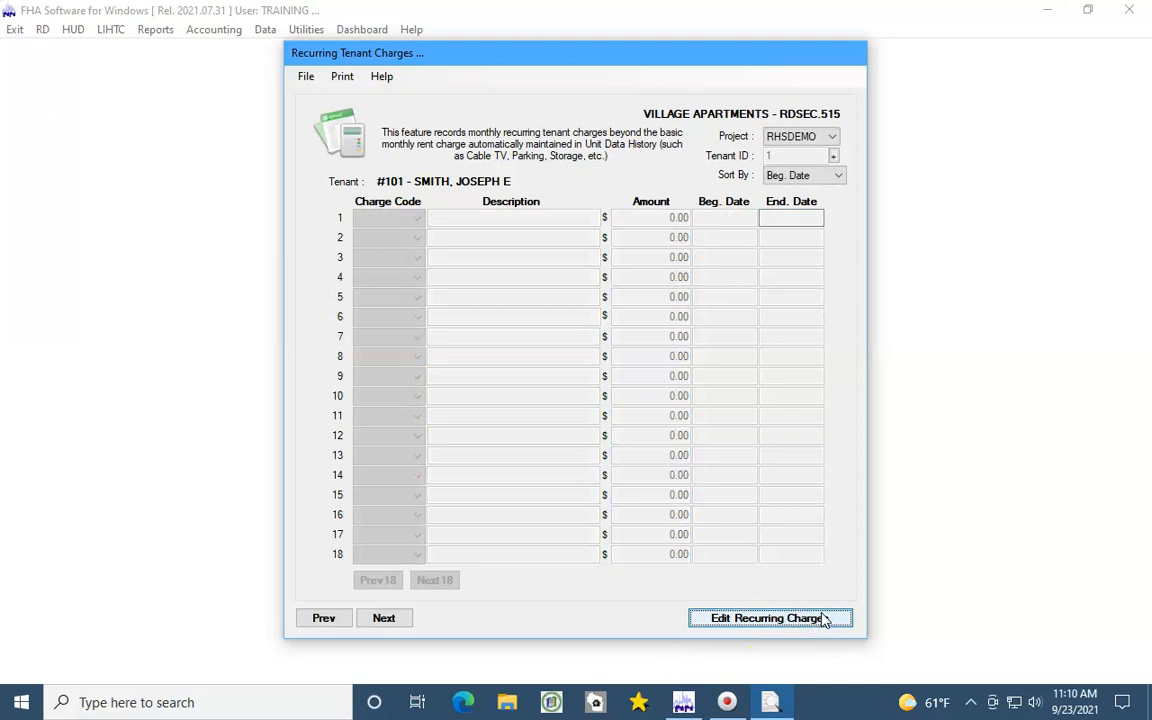
click(306, 76)
click(326, 96)
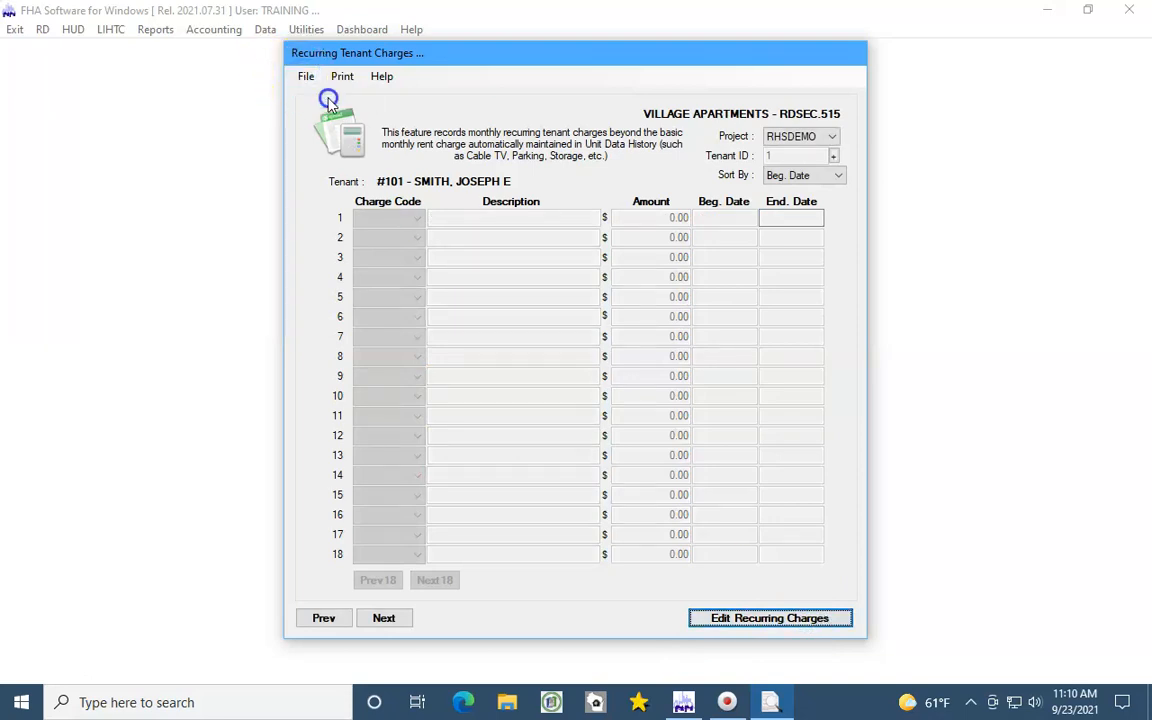
Step: Open A/J Adjustment Journal Entry, view the RHSDEMO beginning balance adjustment dated 12/31/2020, and leave it unchanged
click(229, 31)
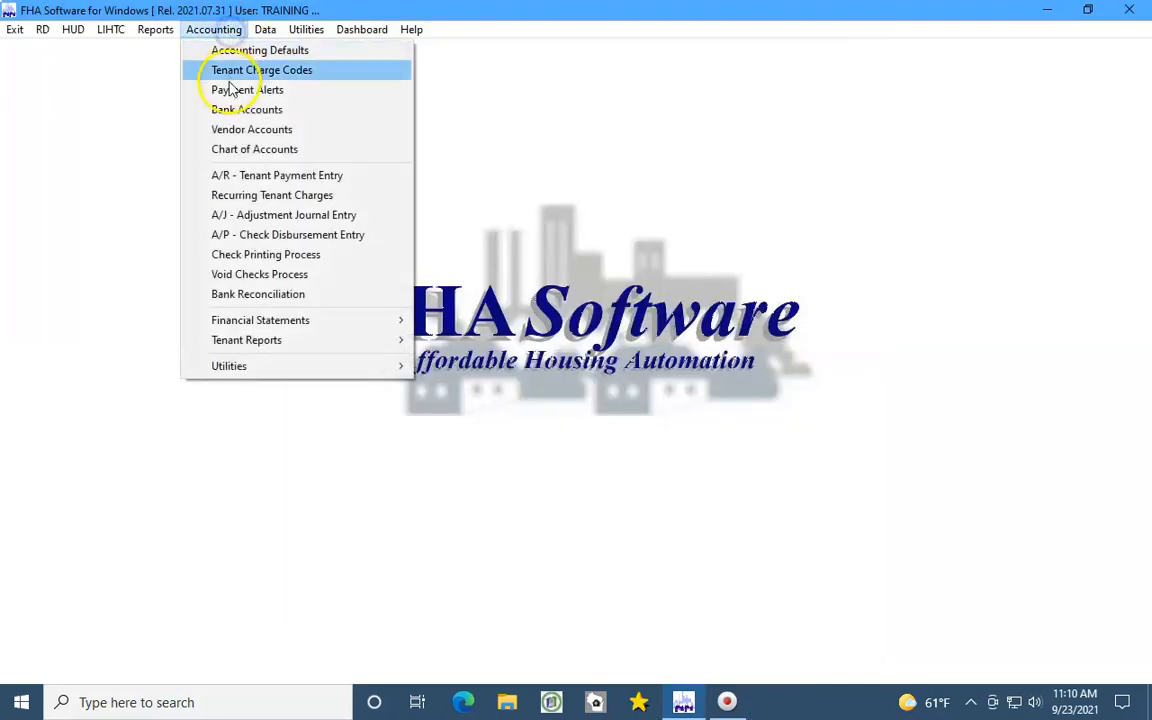
click(255, 223)
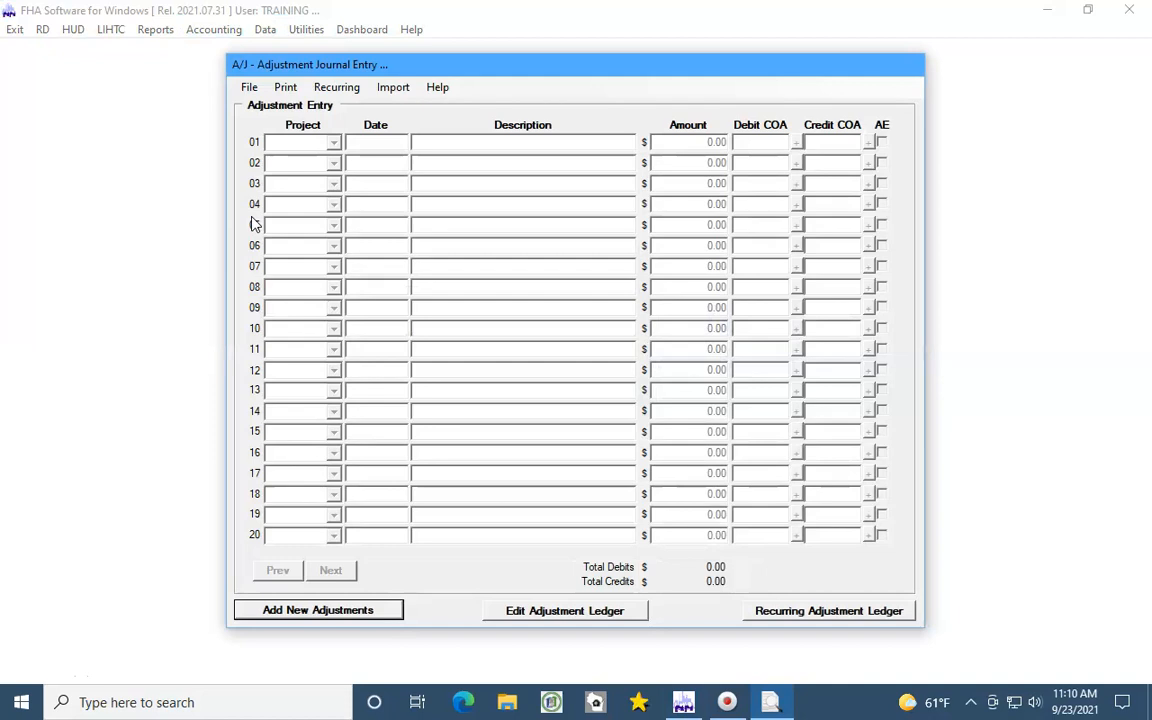
click(524, 611)
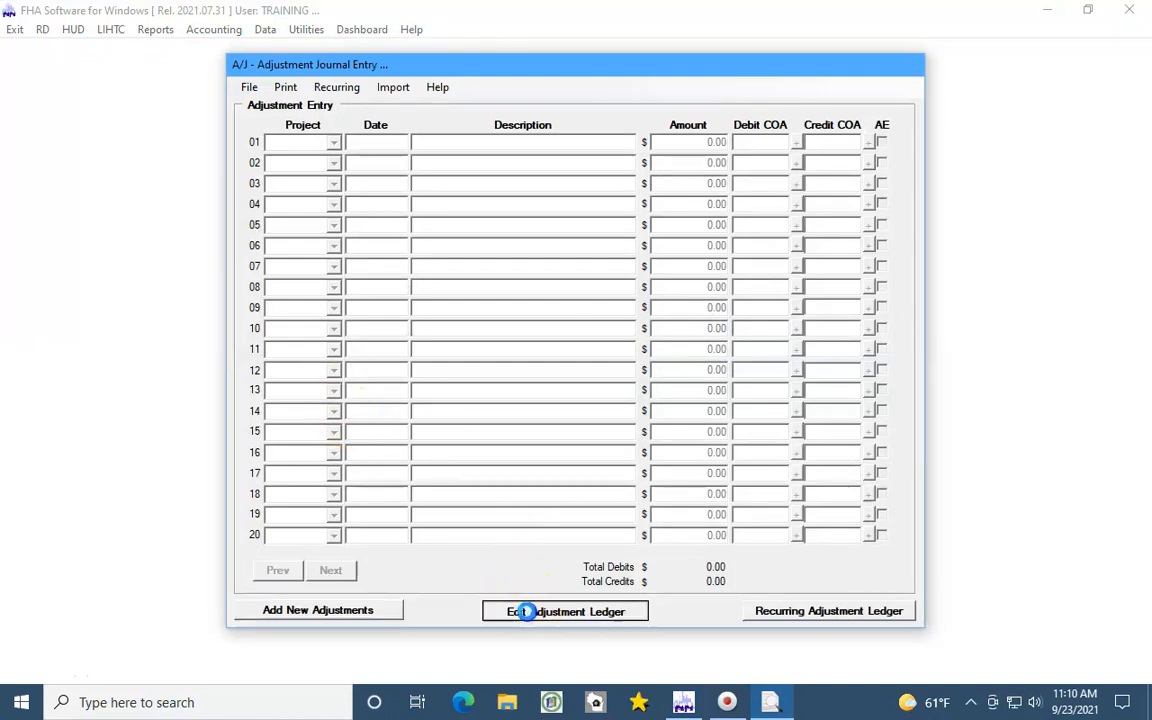
drag(857, 237, 842, 513)
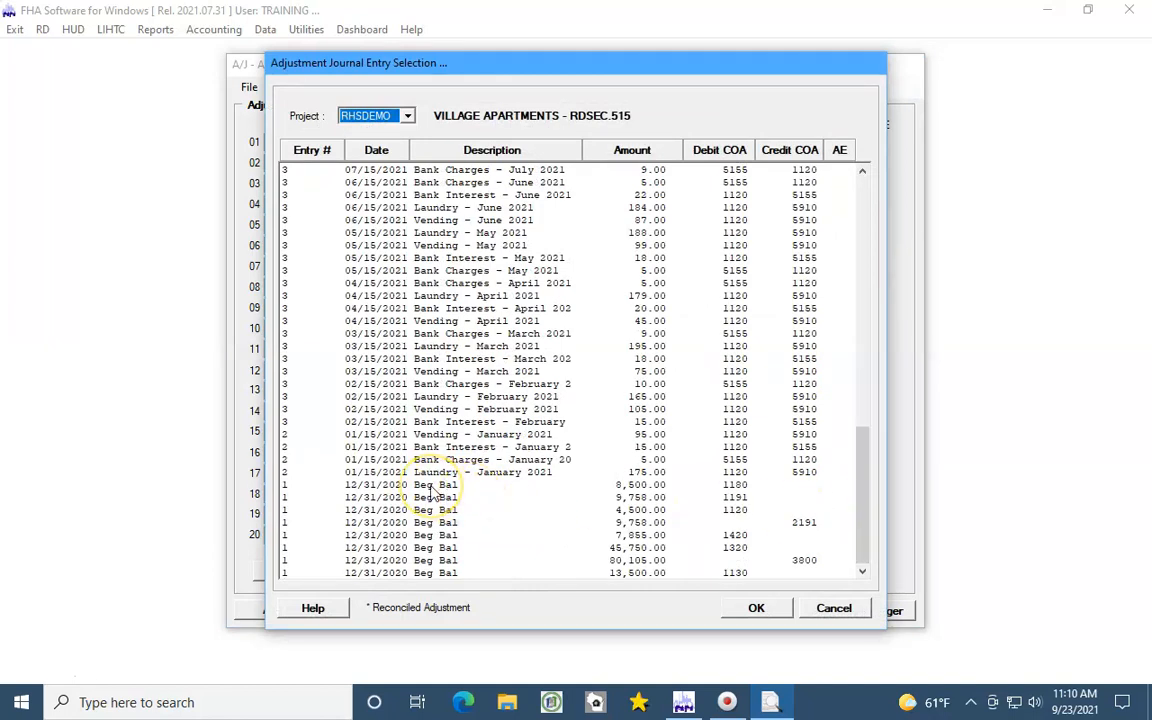
click(432, 486)
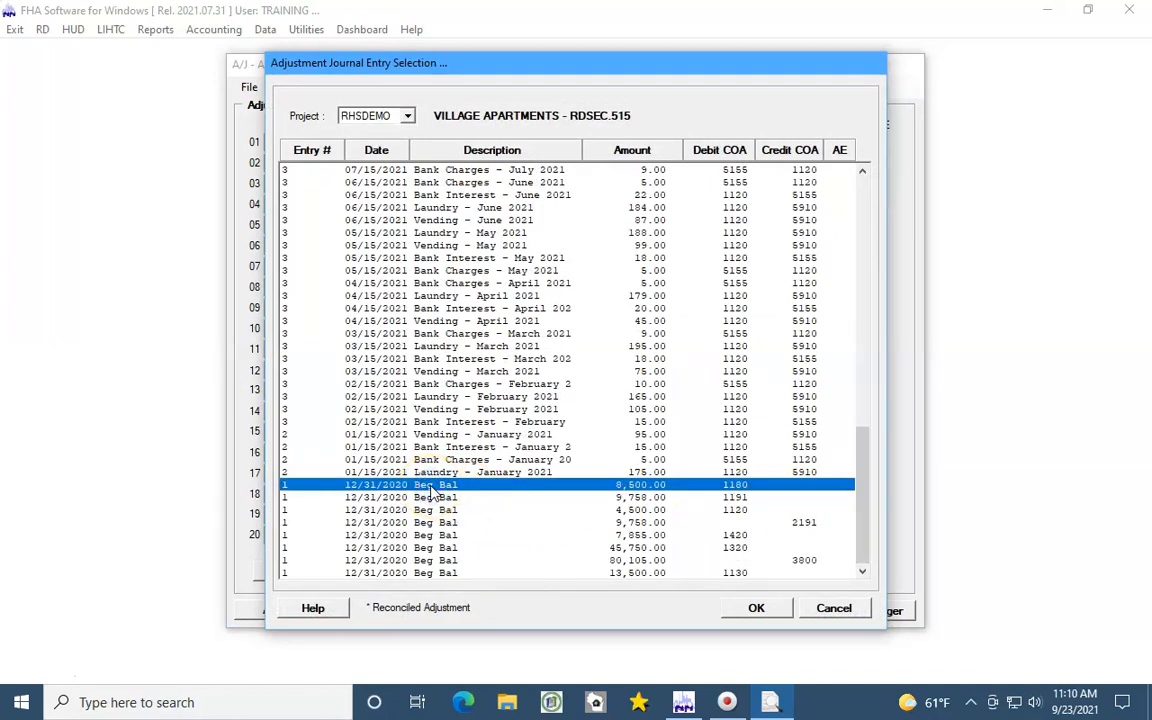
double_click(432, 488)
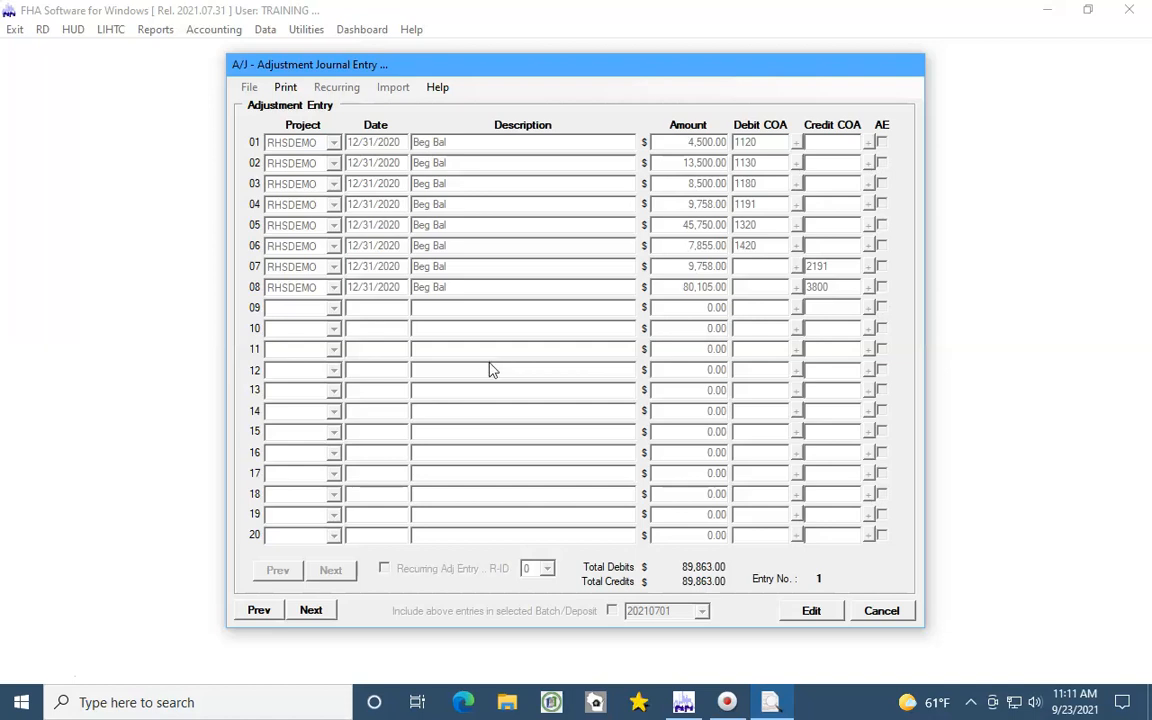
click(874, 612)
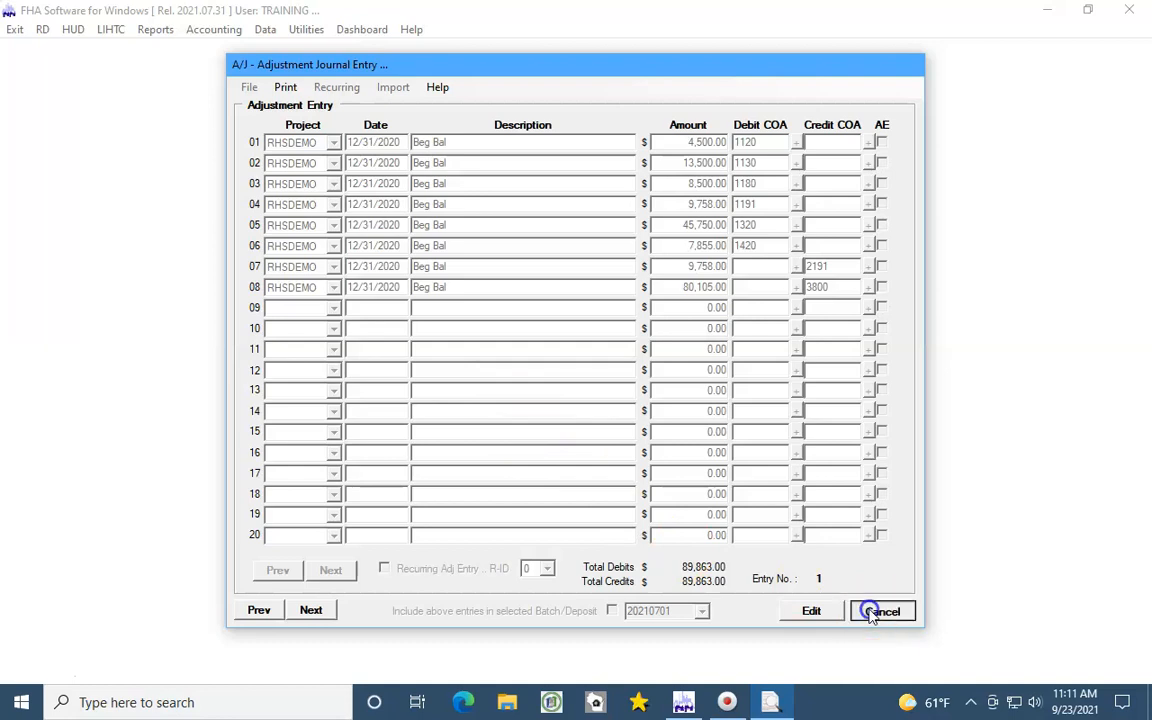
Step: Start a new adjustment entry with lines for the RHSDEMO, HUDDEMO and S42DEMO projects, and cancel without saving
click(358, 611)
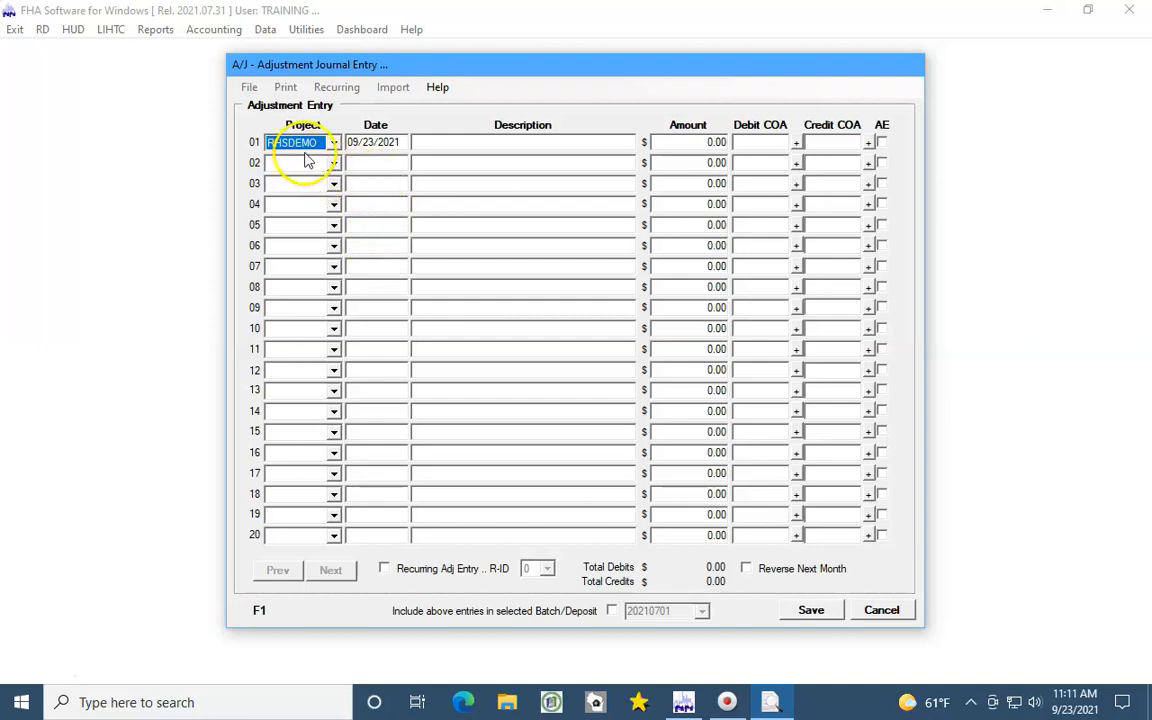
click(334, 163)
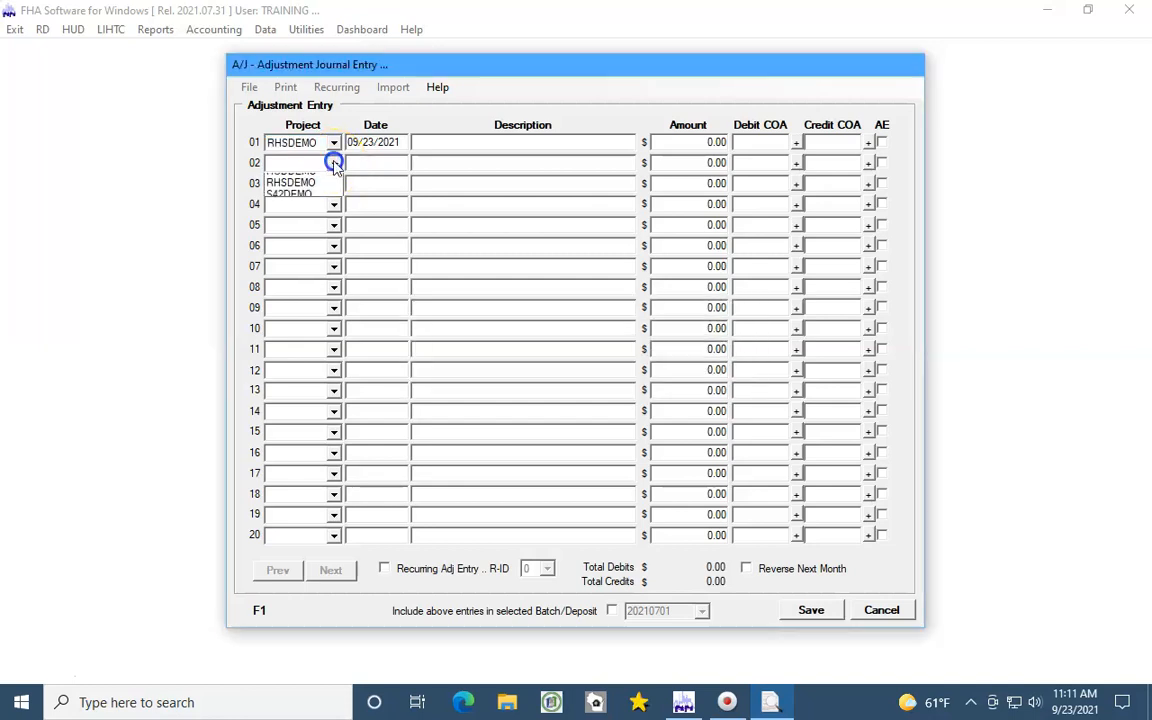
click(300, 191)
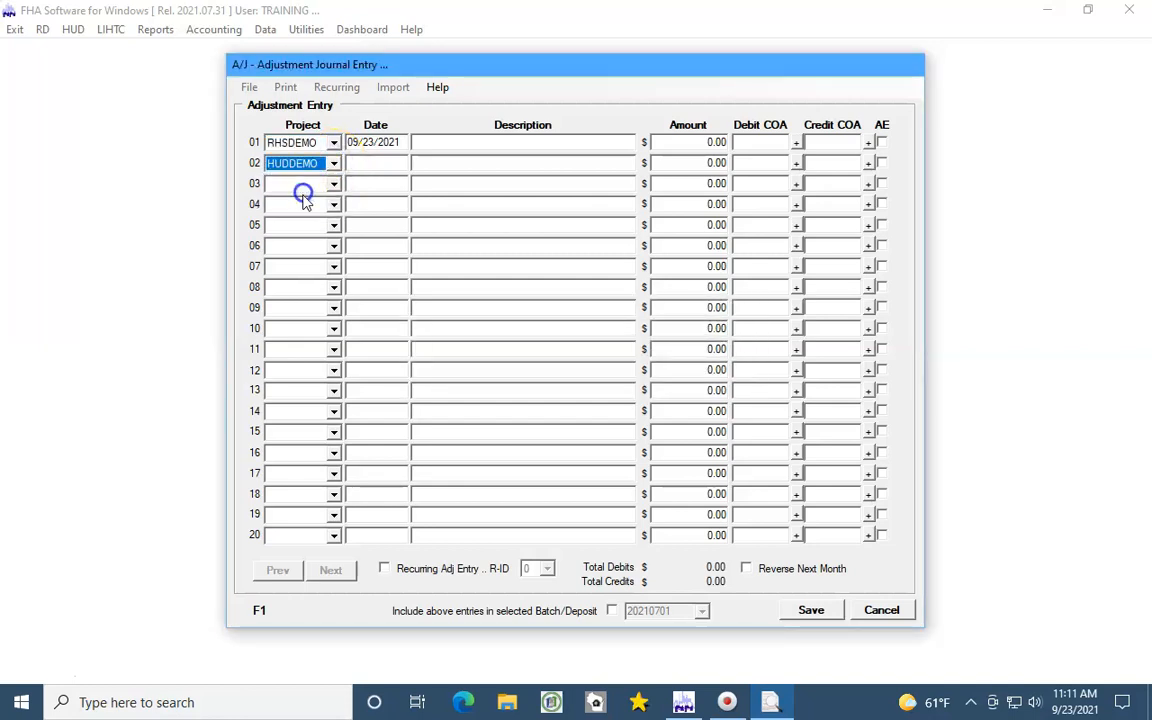
click(334, 184)
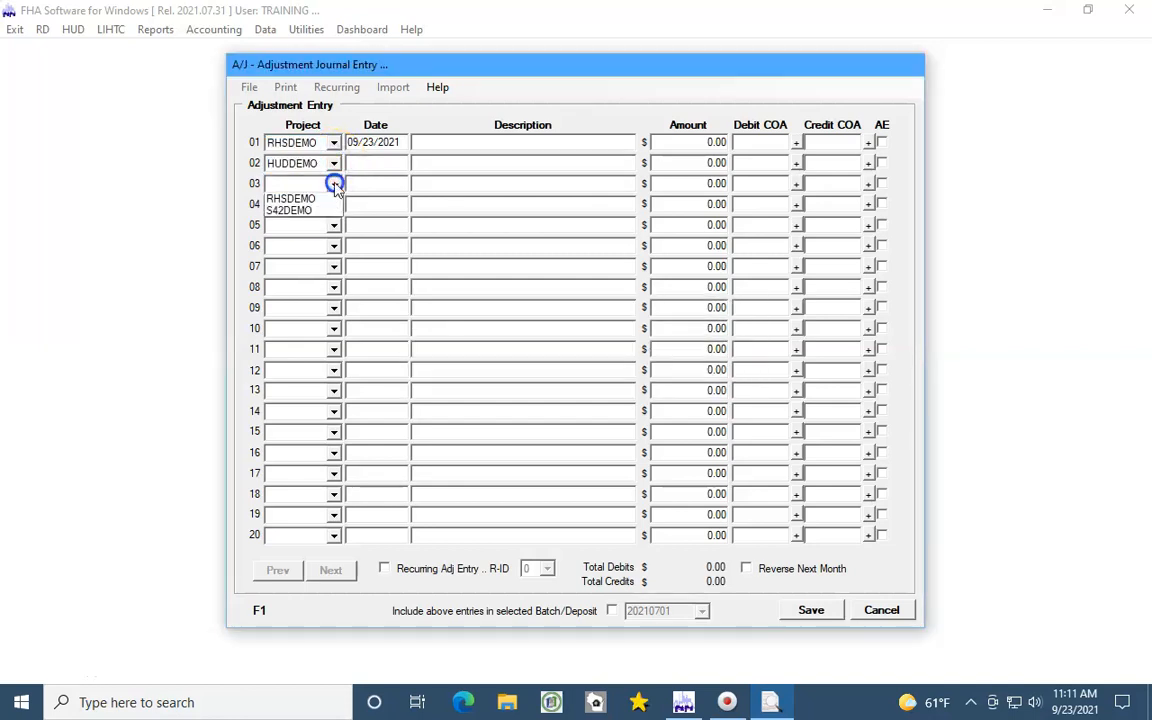
click(300, 236)
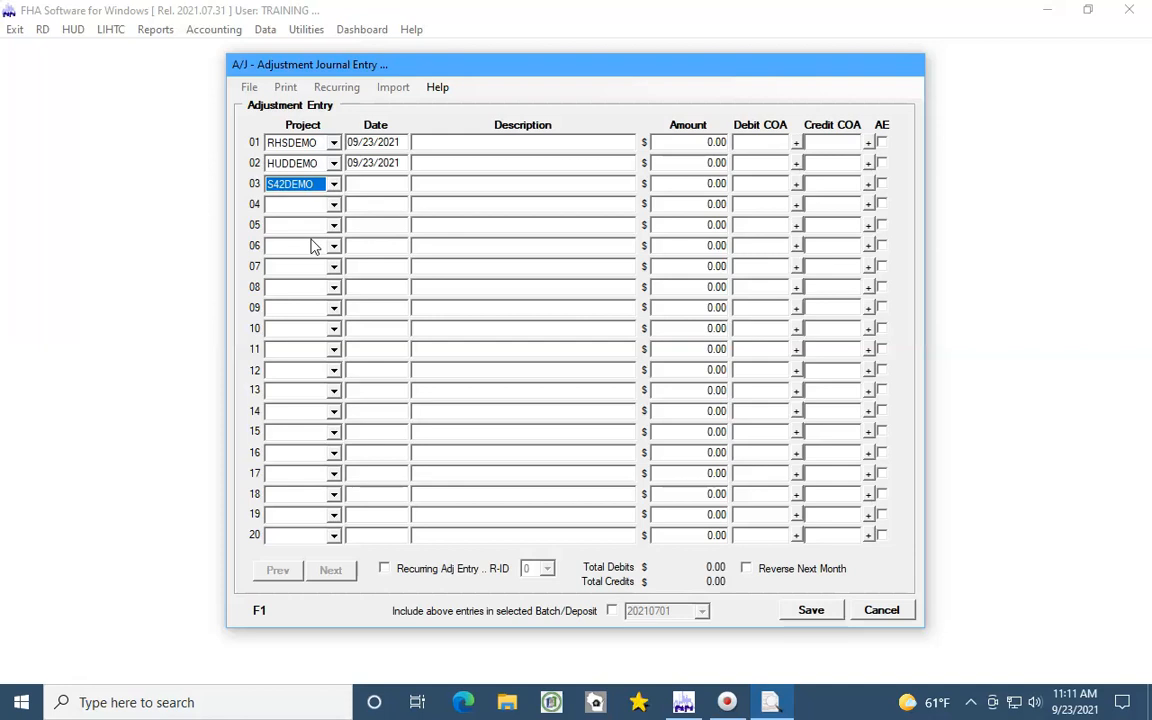
click(884, 612)
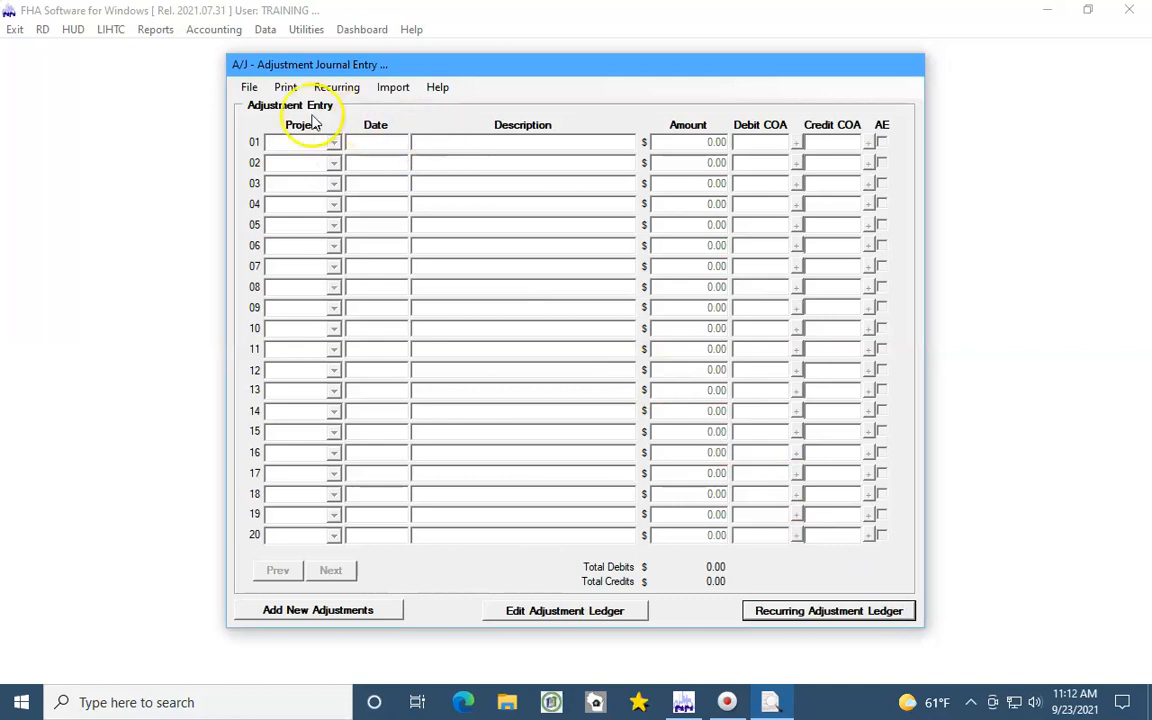
Step: Review the recurring posting option and the A/J Entry Import Process without importing, and close A/J Adjustment Journal Entry
click(335, 87)
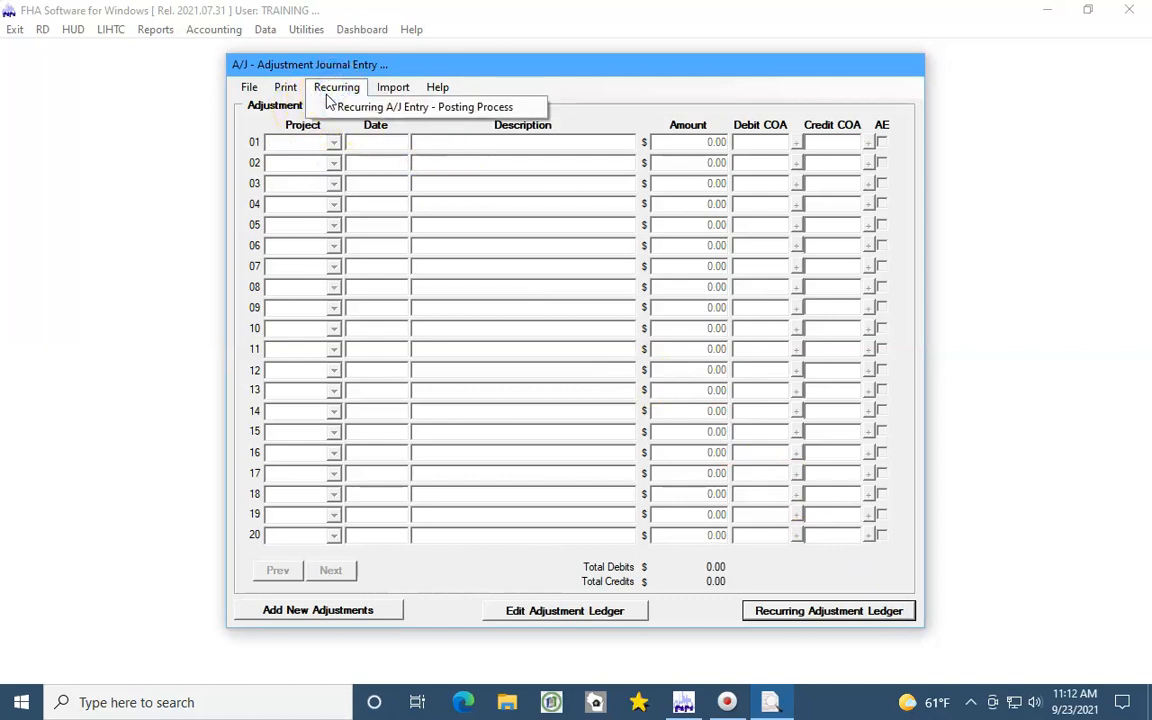
click(395, 88)
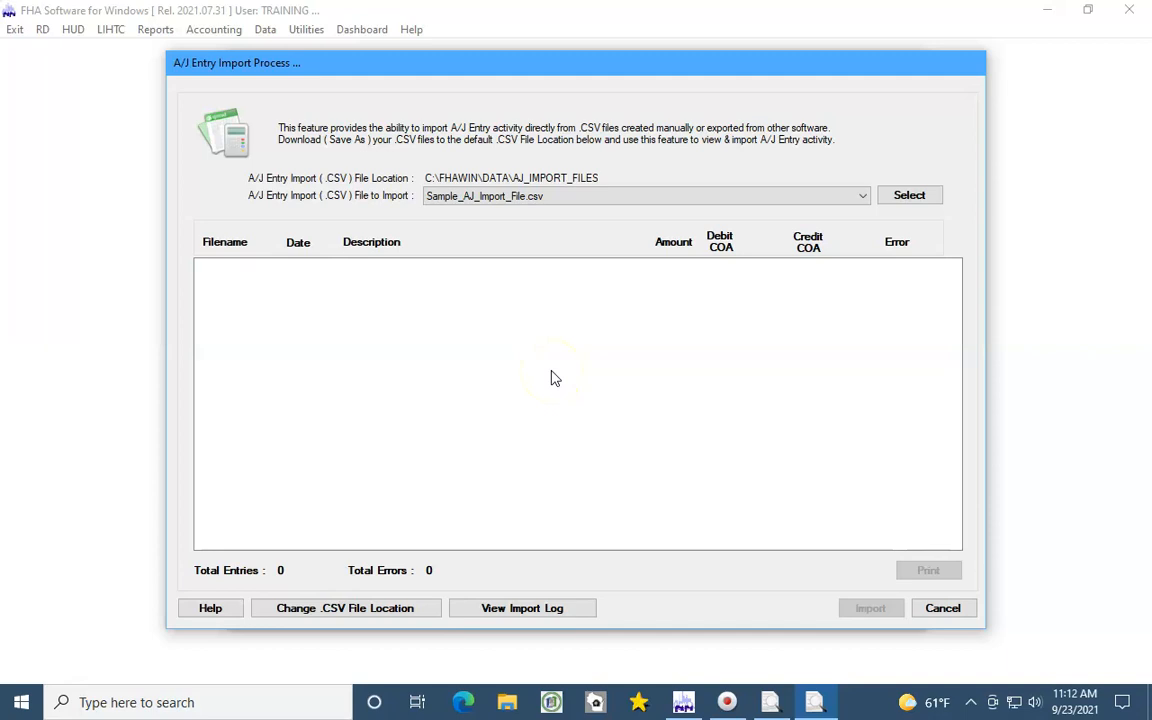
click(942, 609)
click(249, 88)
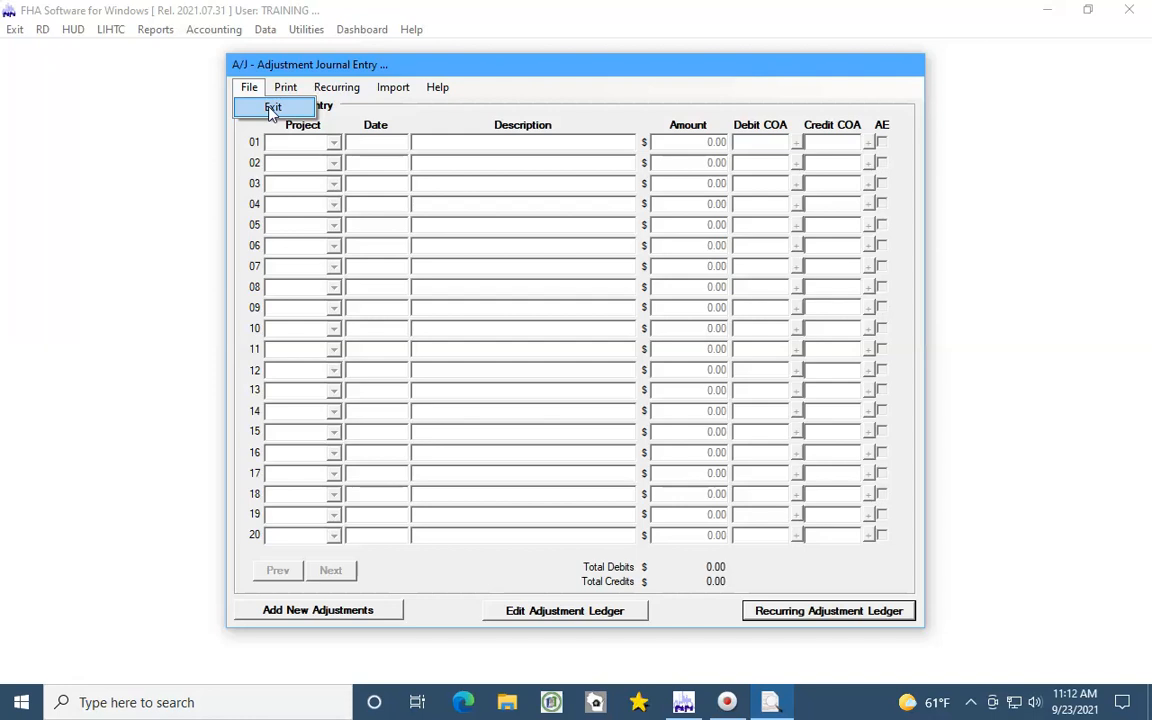
click(271, 108)
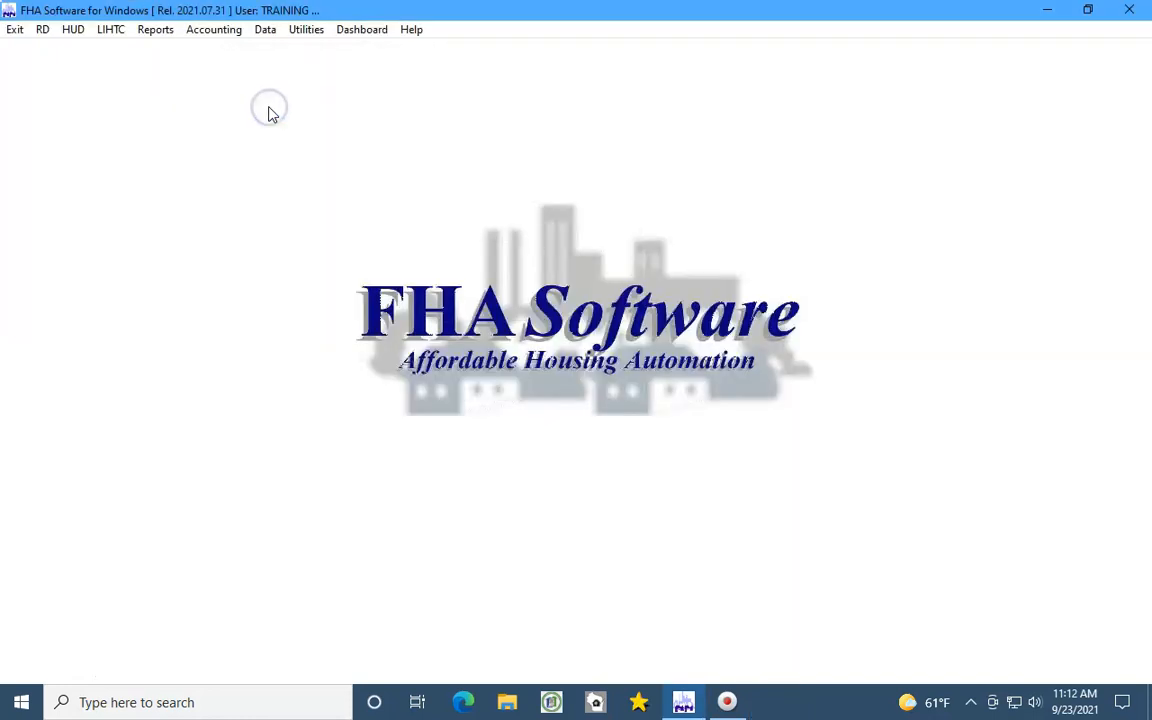
Step: Open A/P Check Disbursement Entry, view the existing Commonwealth Edison disbursement entry, and leave it unchanged
click(226, 31)
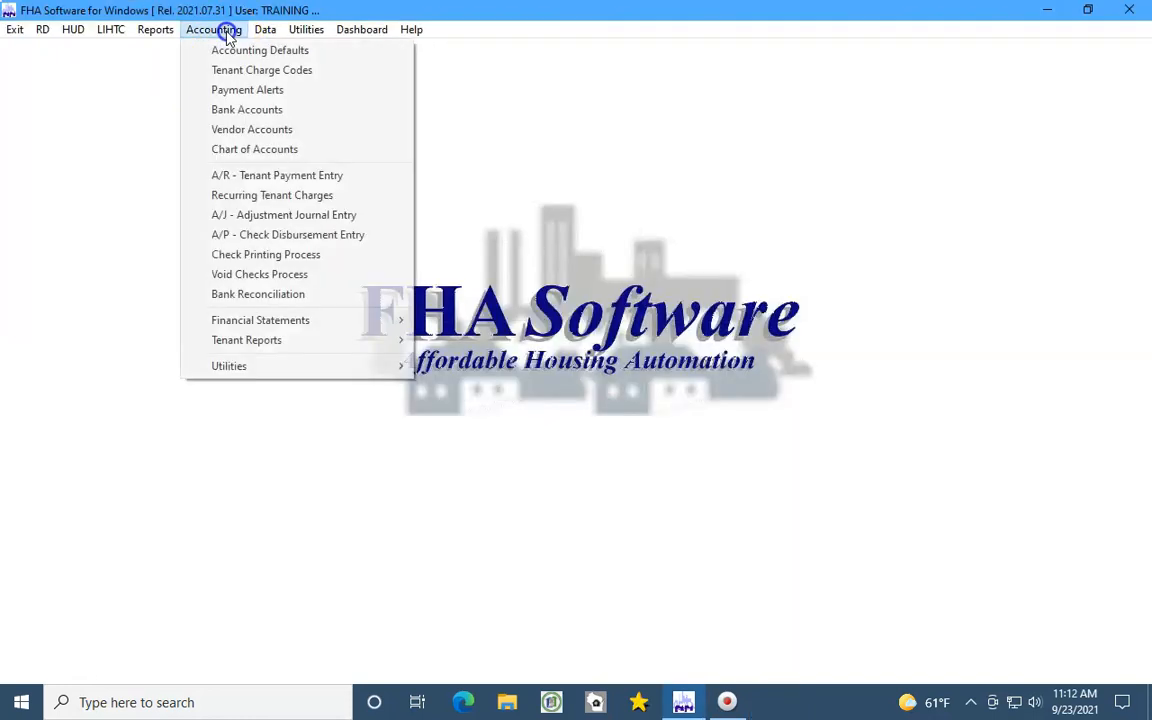
click(250, 235)
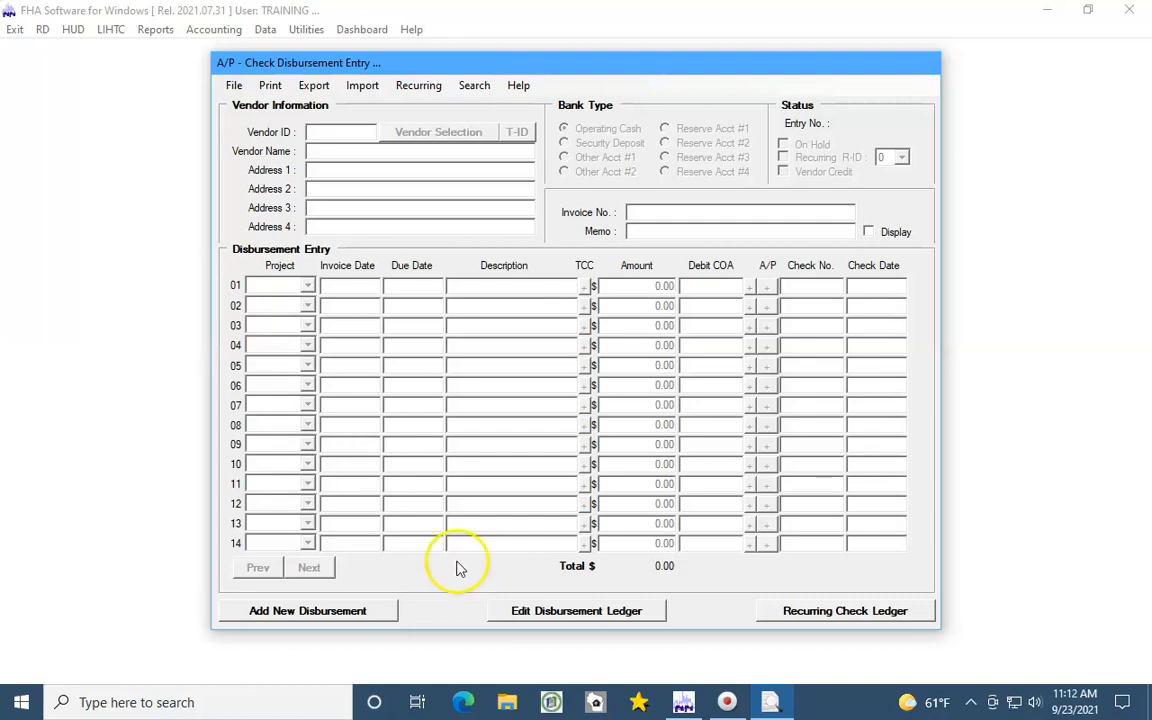
click(522, 609)
double_click(401, 231)
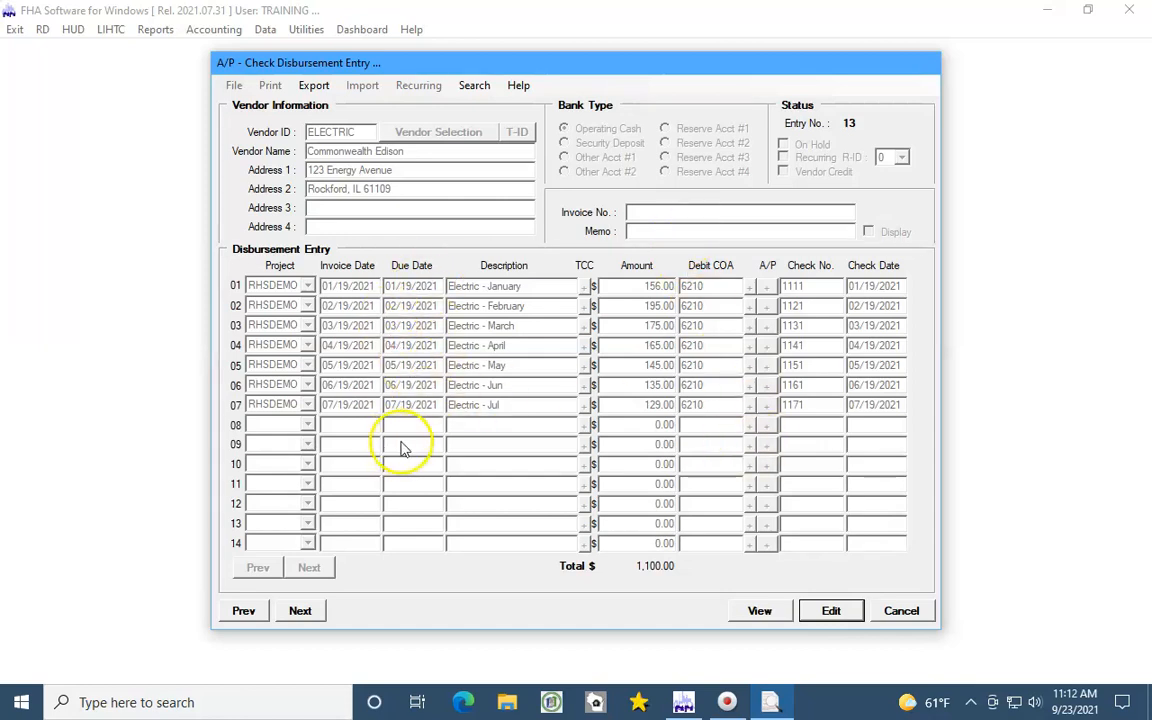
click(898, 611)
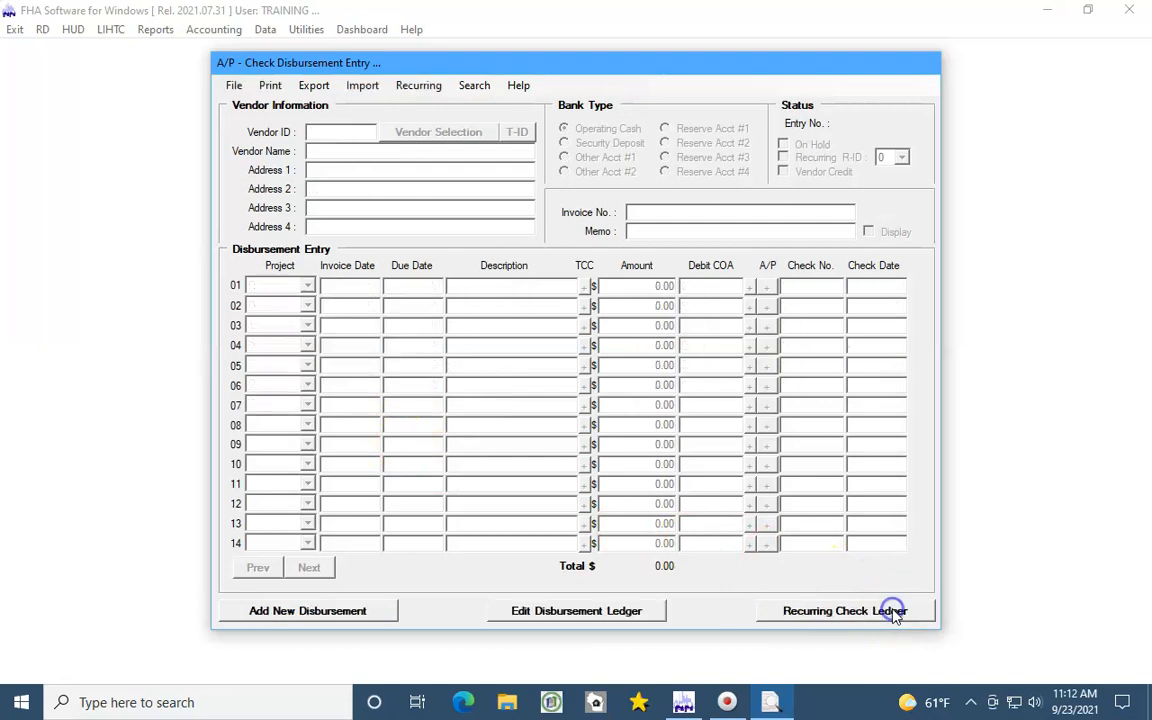
Step: Start a new check disbursement for the RHSDEMO project with Home Depot as the vendor
click(338, 611)
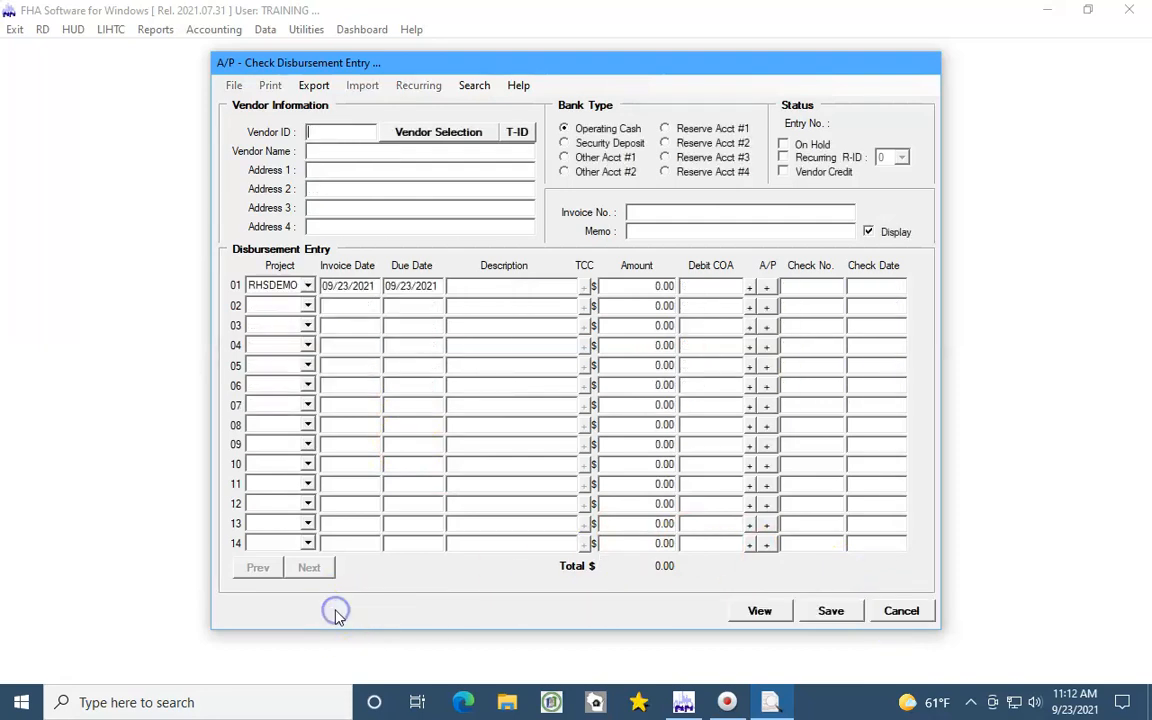
click(474, 134)
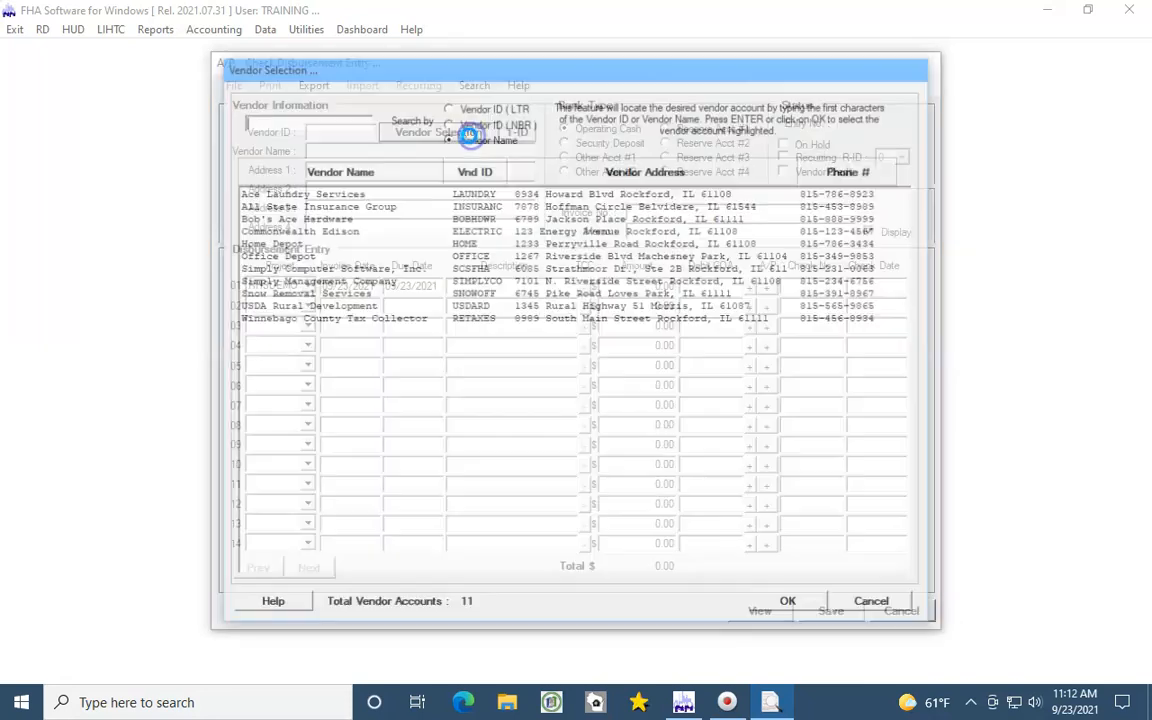
double_click(336, 244)
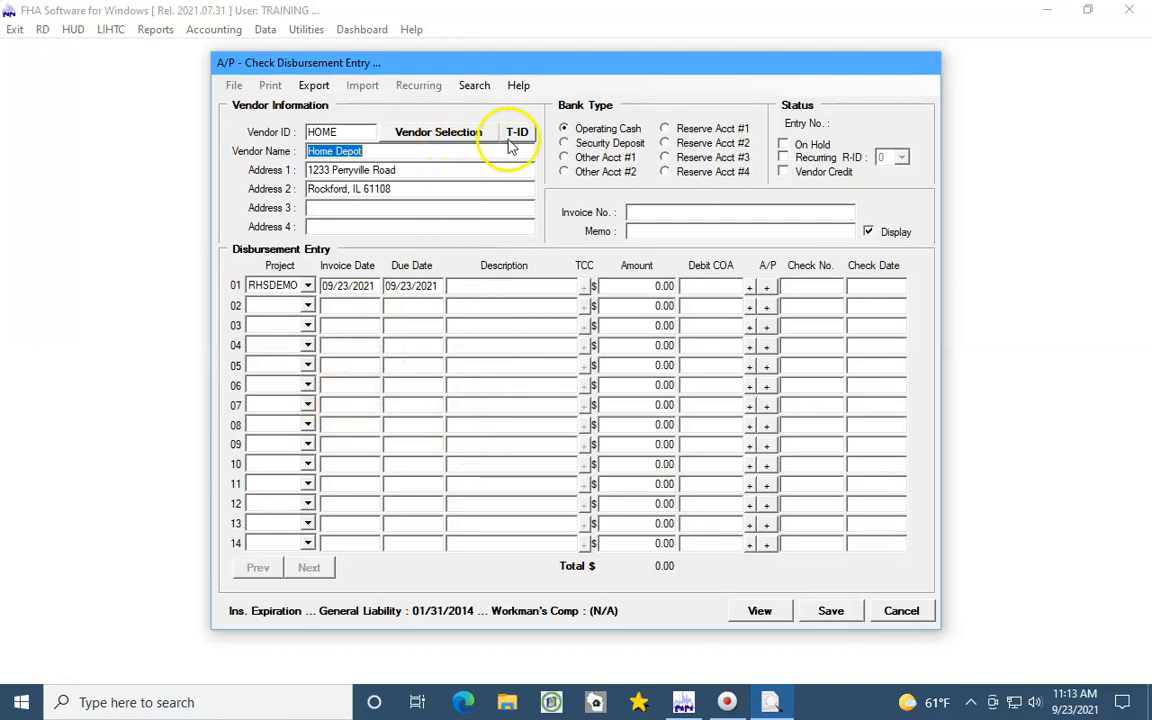
Step: Cancel the new Home Depot disbursement and review the print, export and import options for check disbursements
click(556, 372)
click(902, 609)
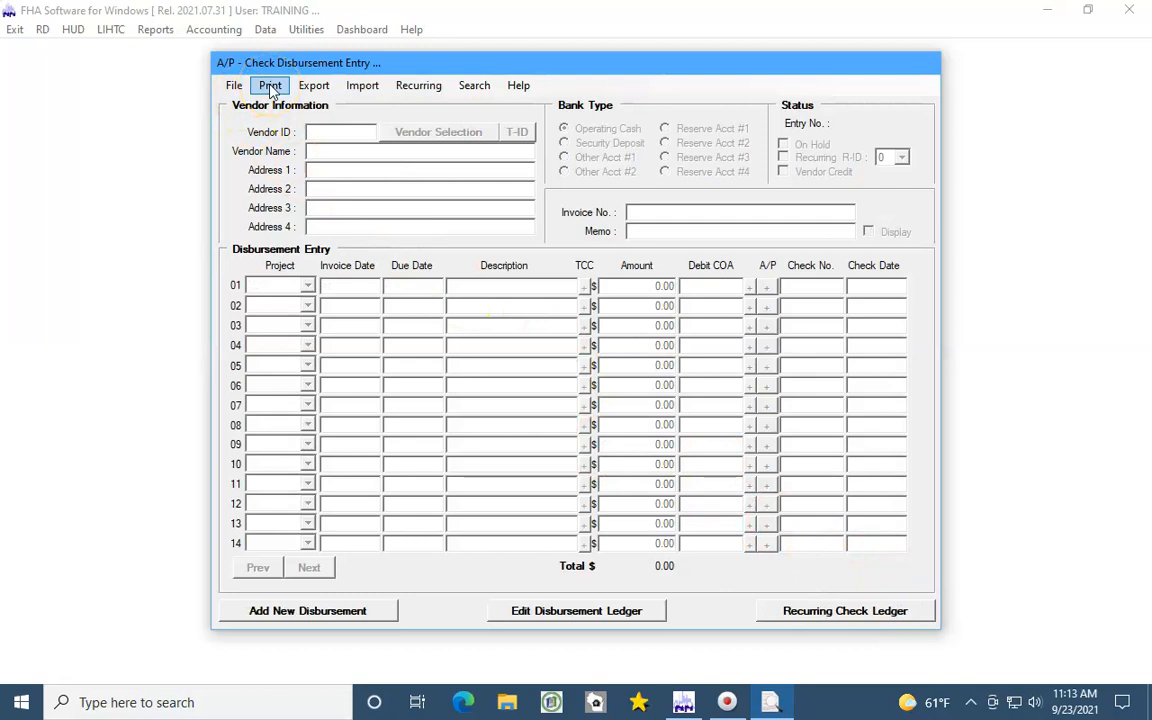
click(270, 88)
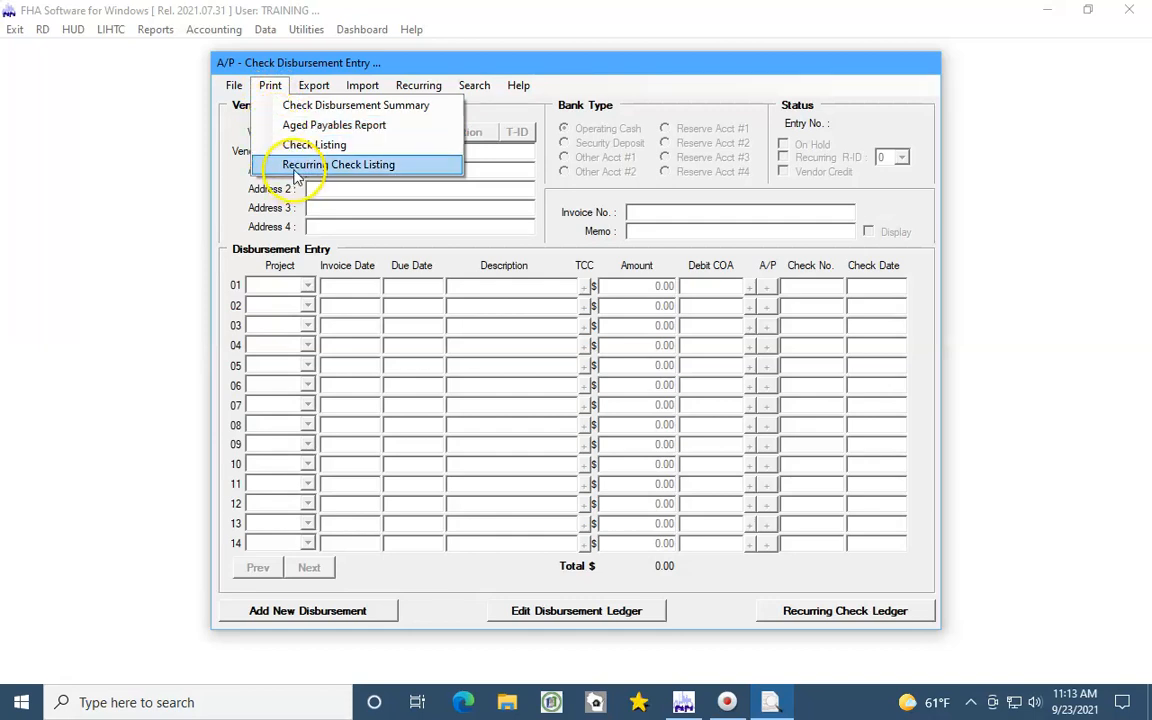
mouse_move(310, 86)
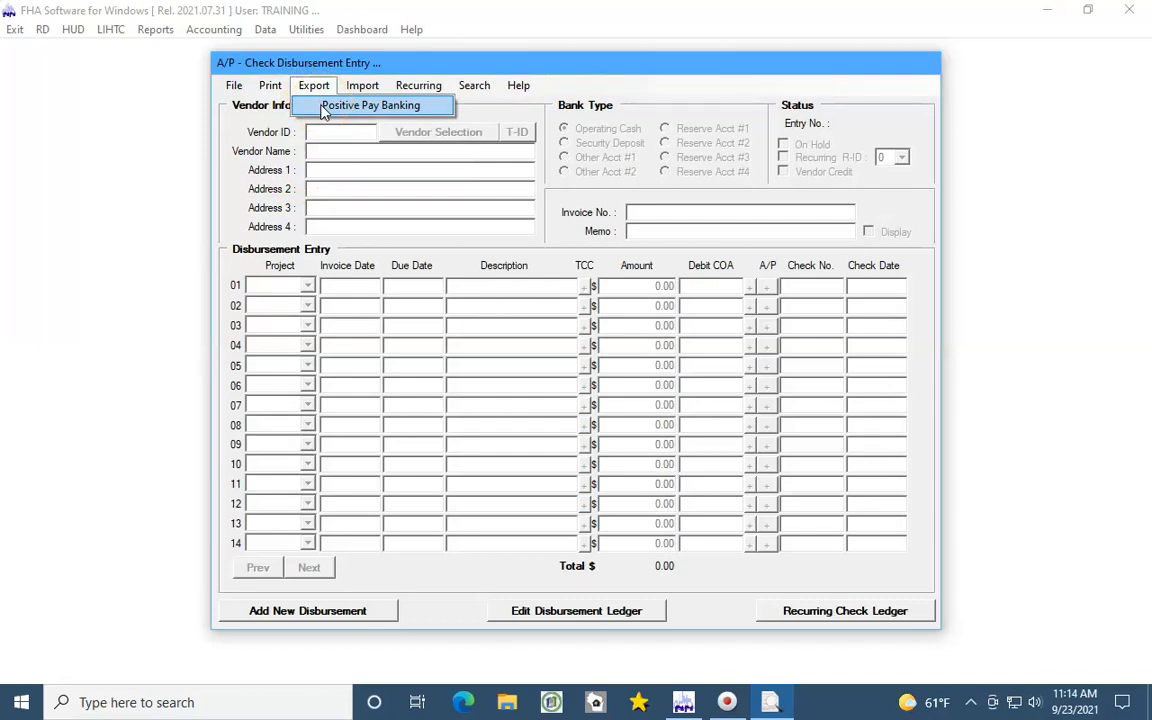
click(362, 88)
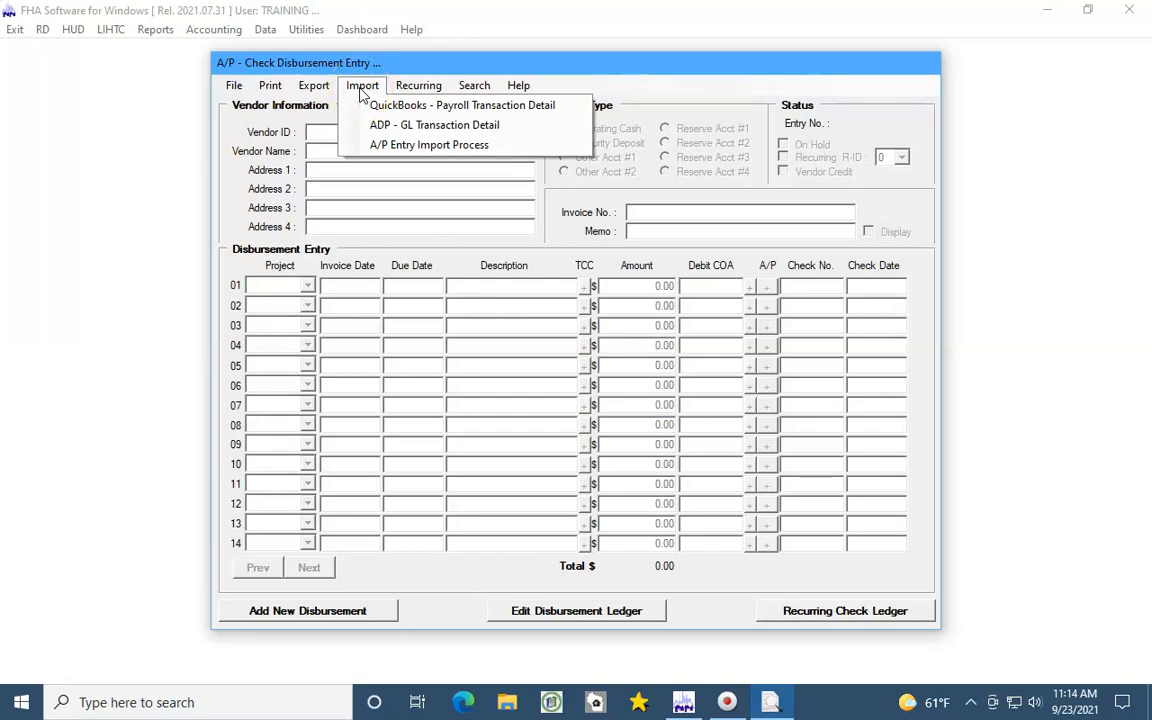
click(400, 152)
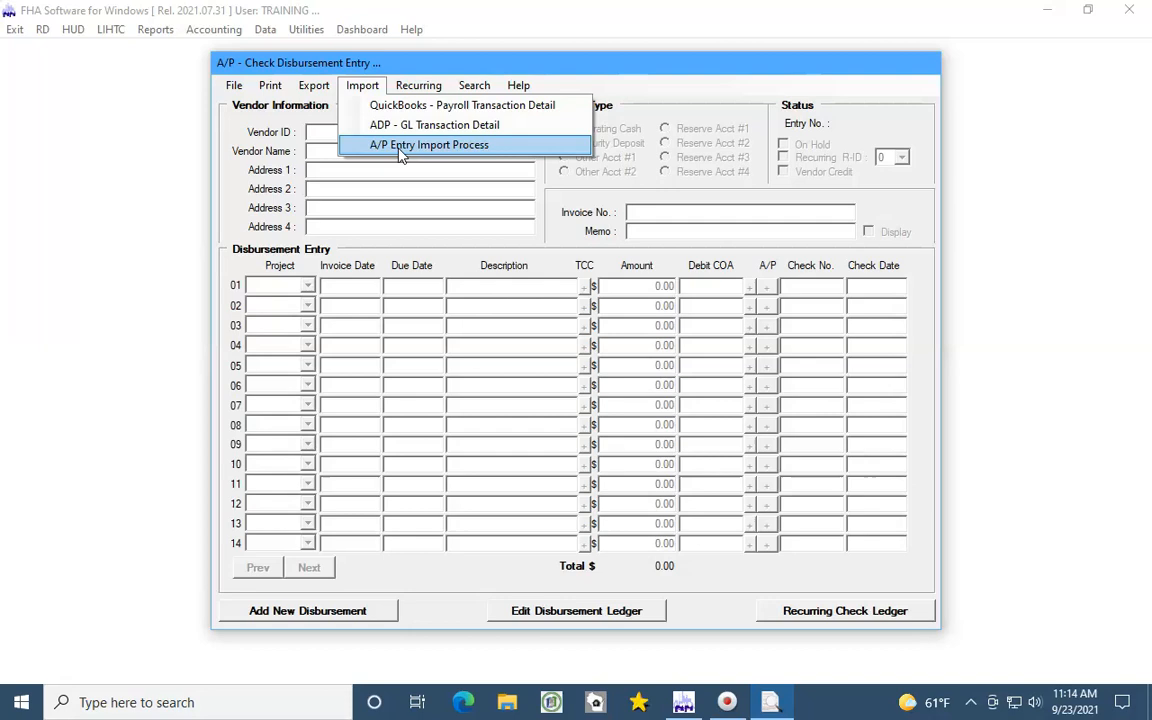
Step: Review the Recurring A/P Entry payable posting options without posting, and close A/P Check Disbursement Entry
mouse_move(411, 85)
click(421, 106)
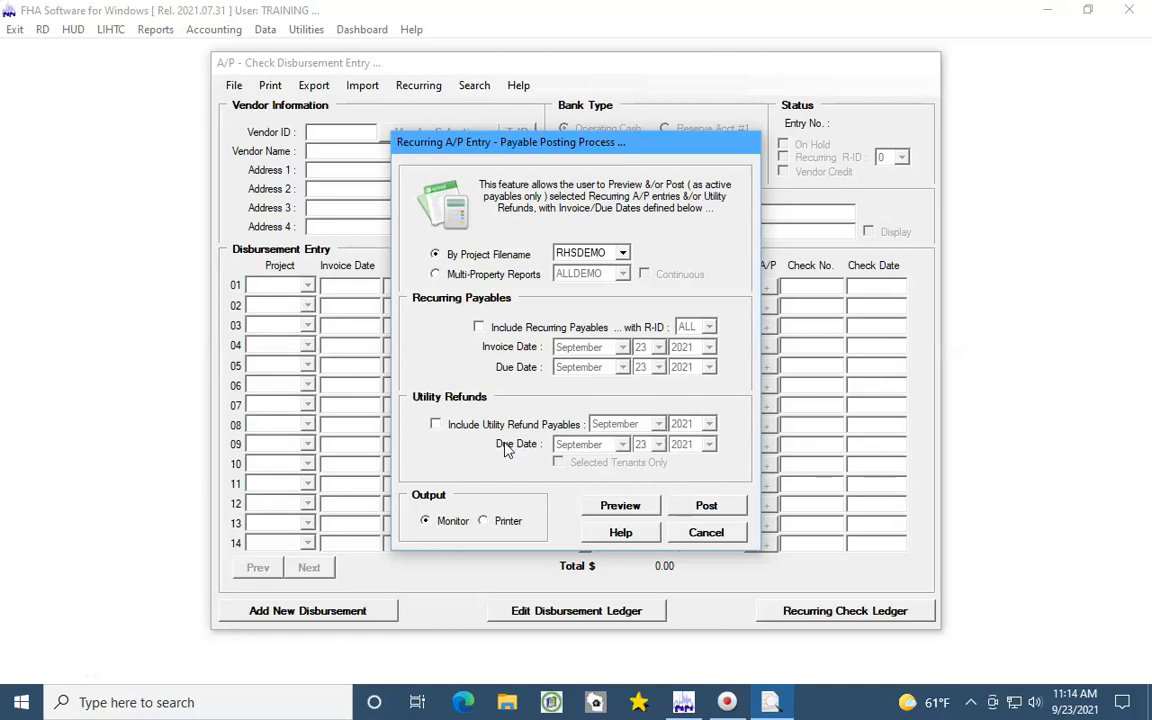
click(706, 533)
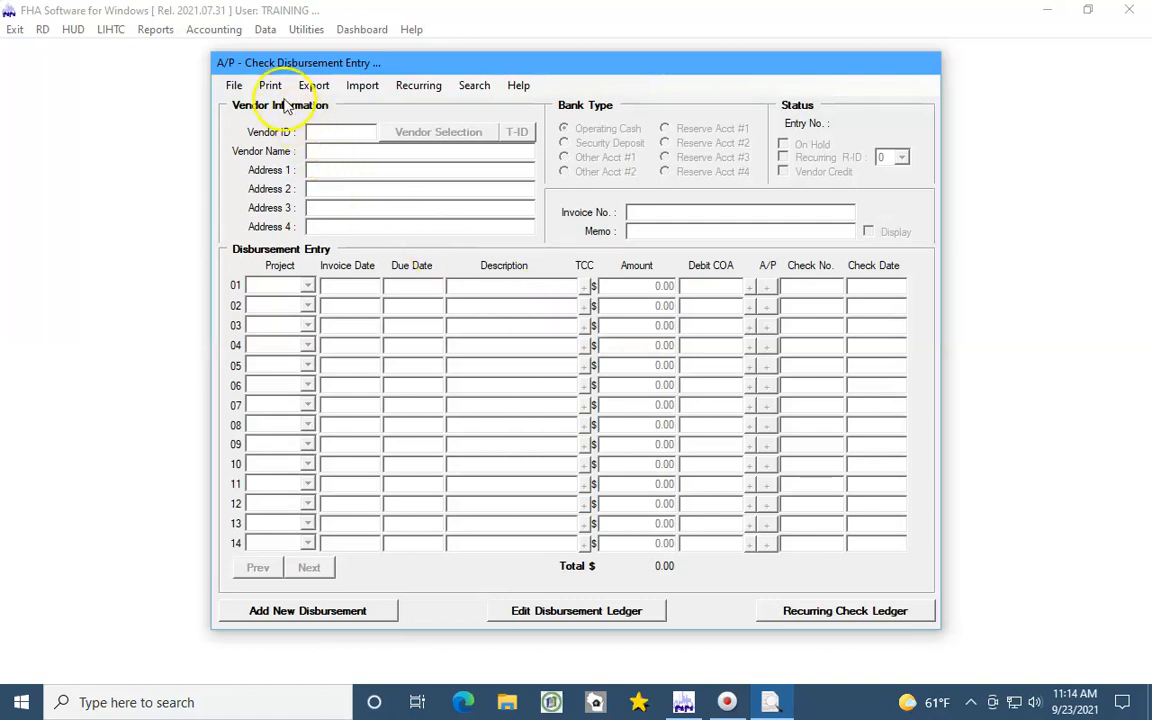
click(234, 86)
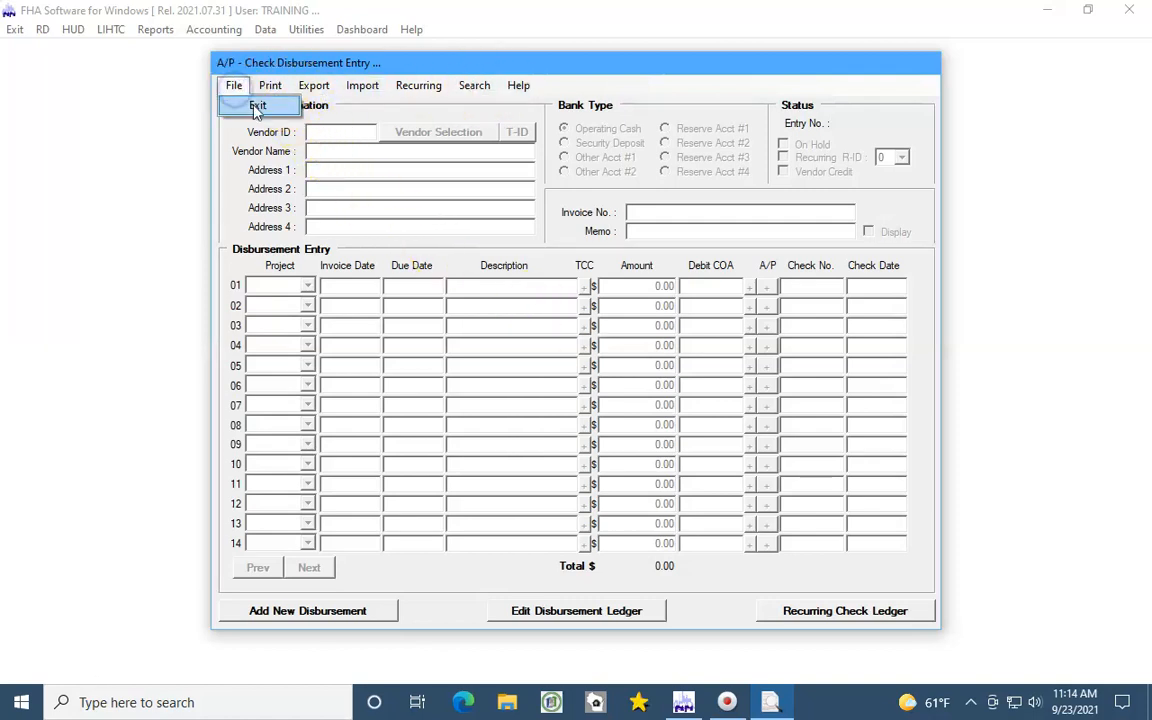
click(247, 103)
Step: Open the Check Printing Process for RHSDEMO, preview the operating cash check summary, and close the preview
click(222, 31)
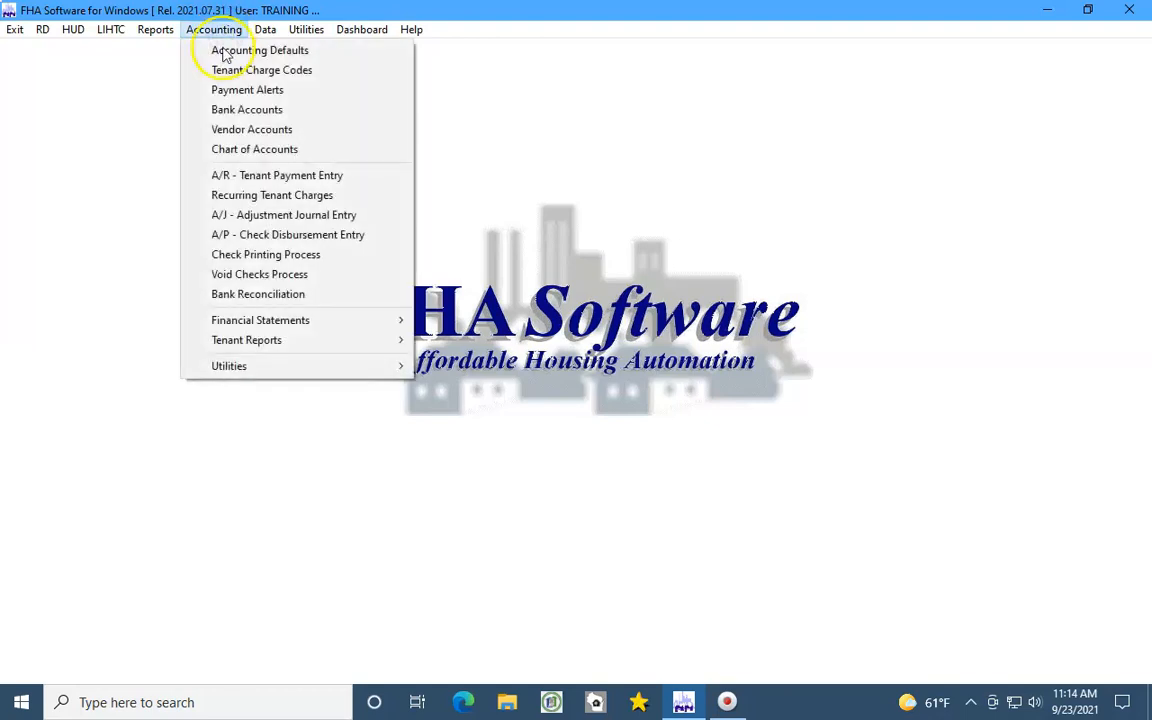
click(266, 256)
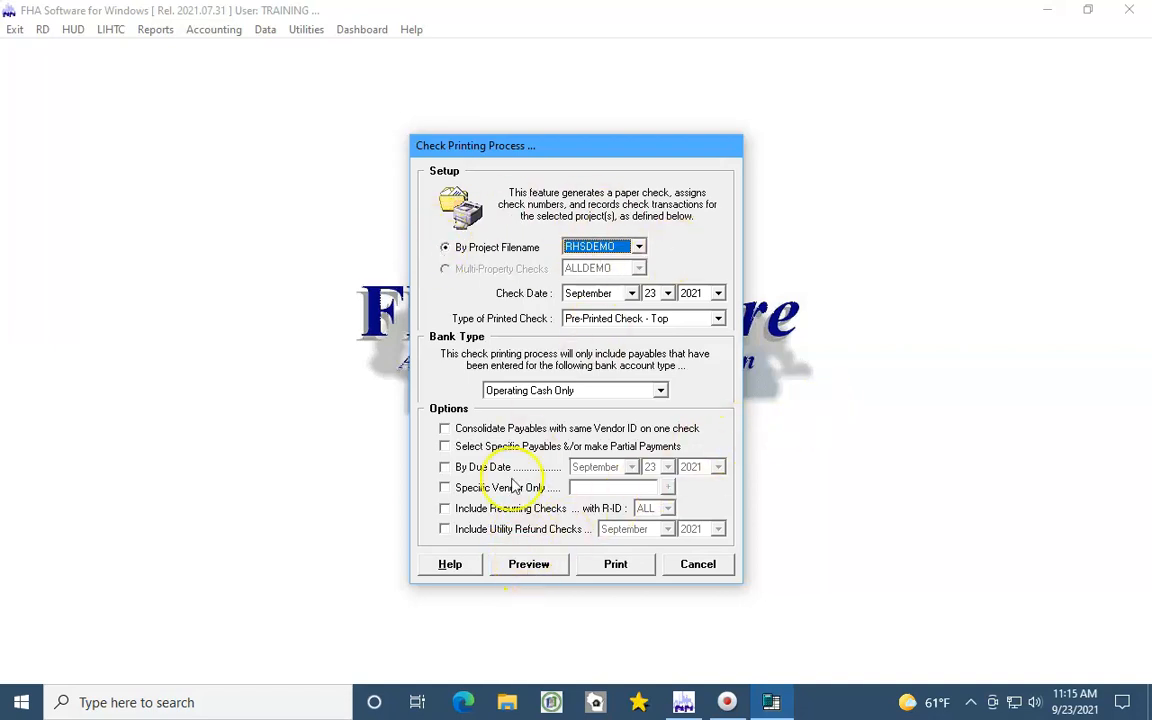
click(515, 561)
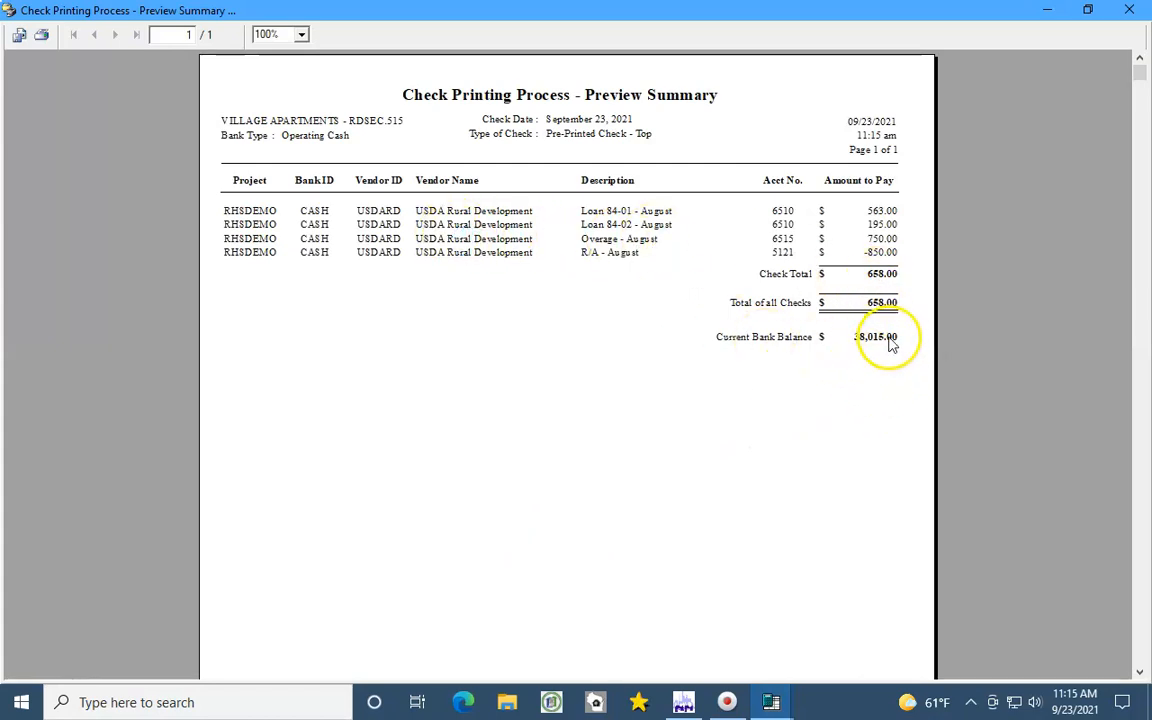
click(1132, 11)
Step: Include the September 2021 utility refund checks, preview the summary again, and cancel check printing without printing
click(464, 530)
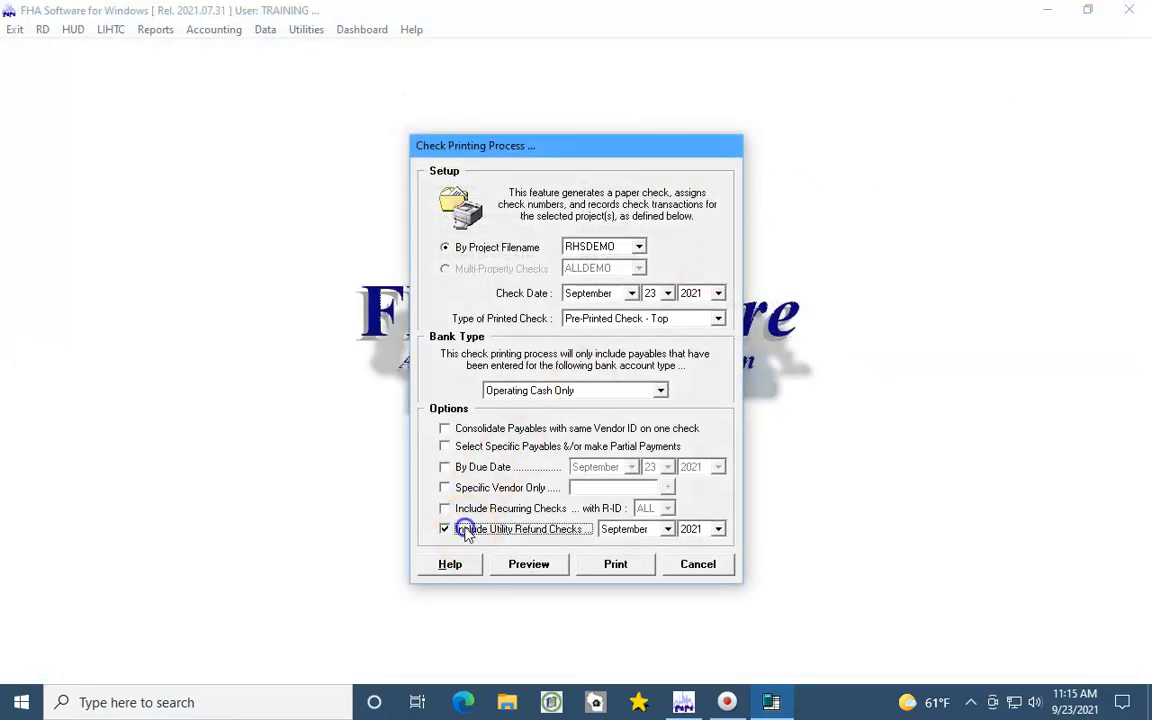
click(528, 566)
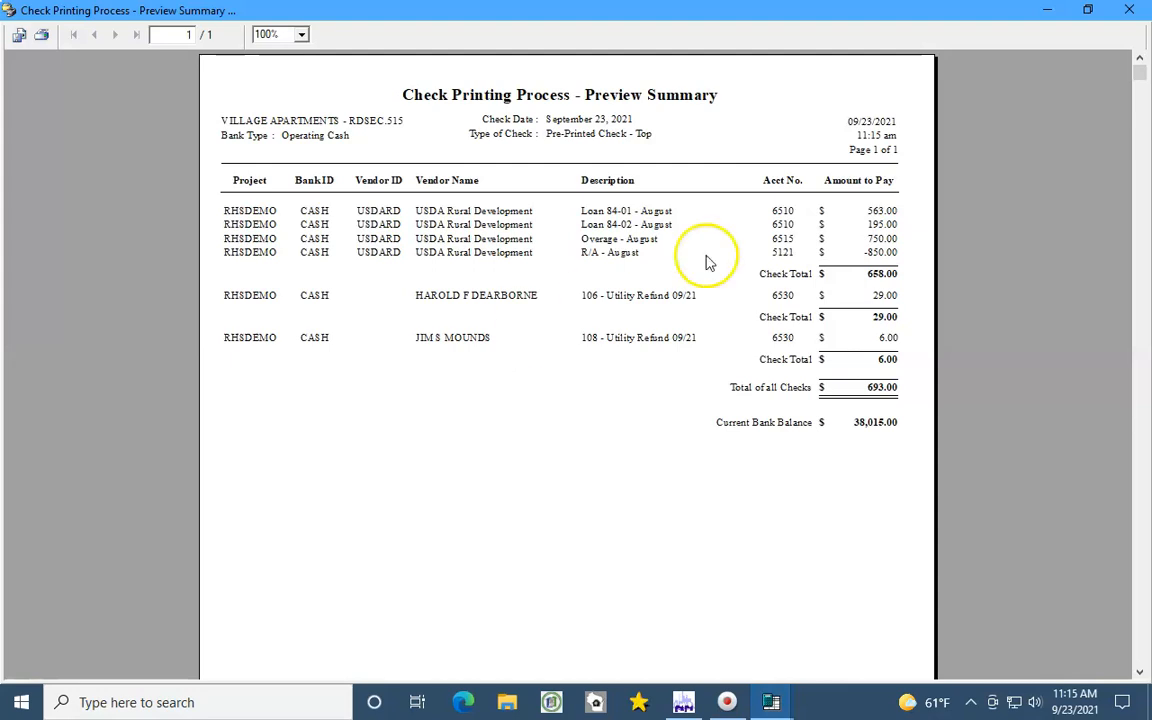
click(1134, 12)
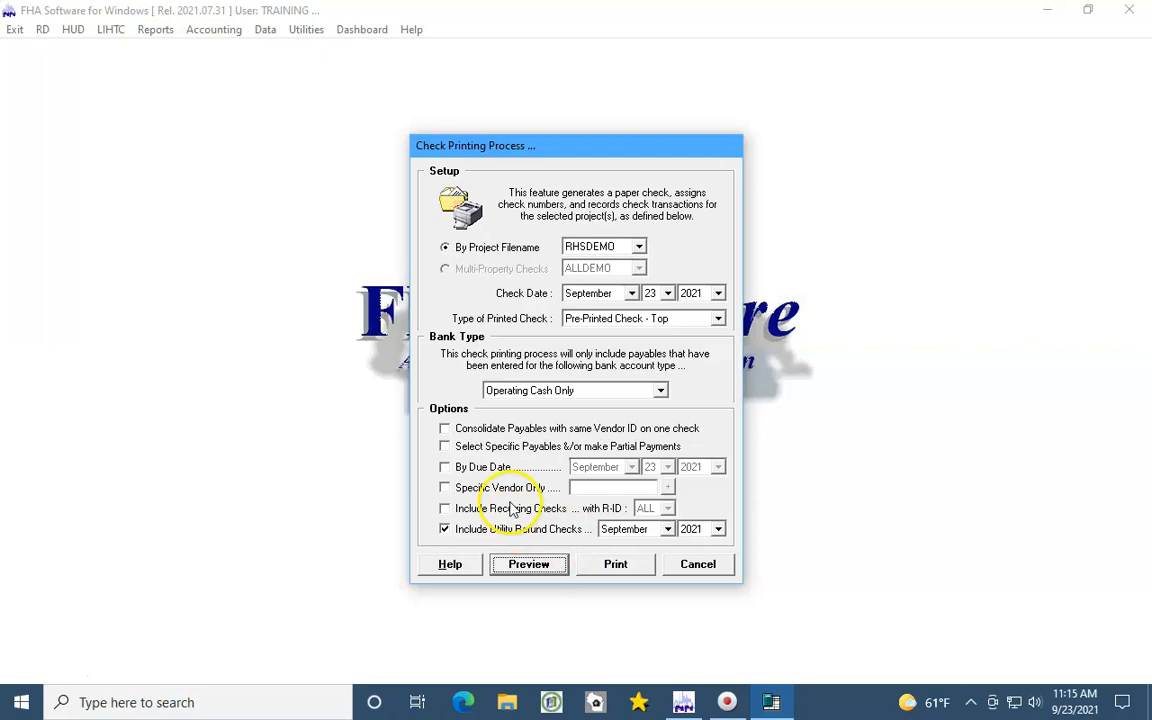
click(698, 564)
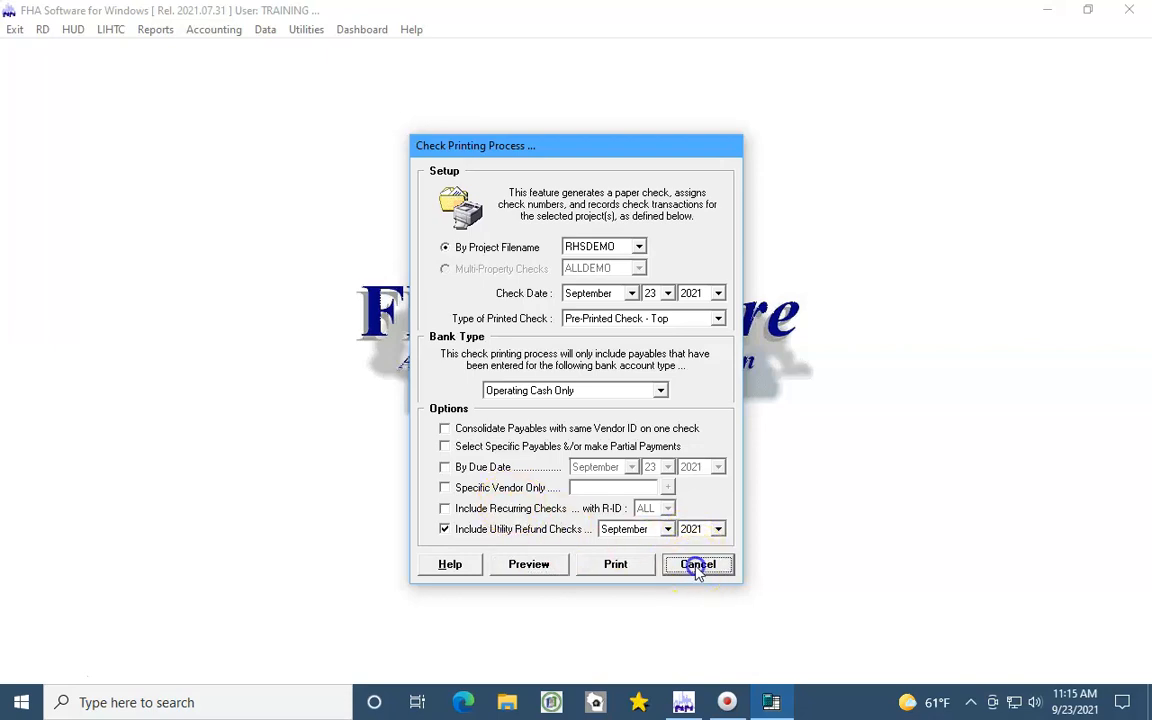
Step: Review the Void Checks Process list and its void and reprint options for RHSDEMO, and cancel without voiding anything
click(205, 31)
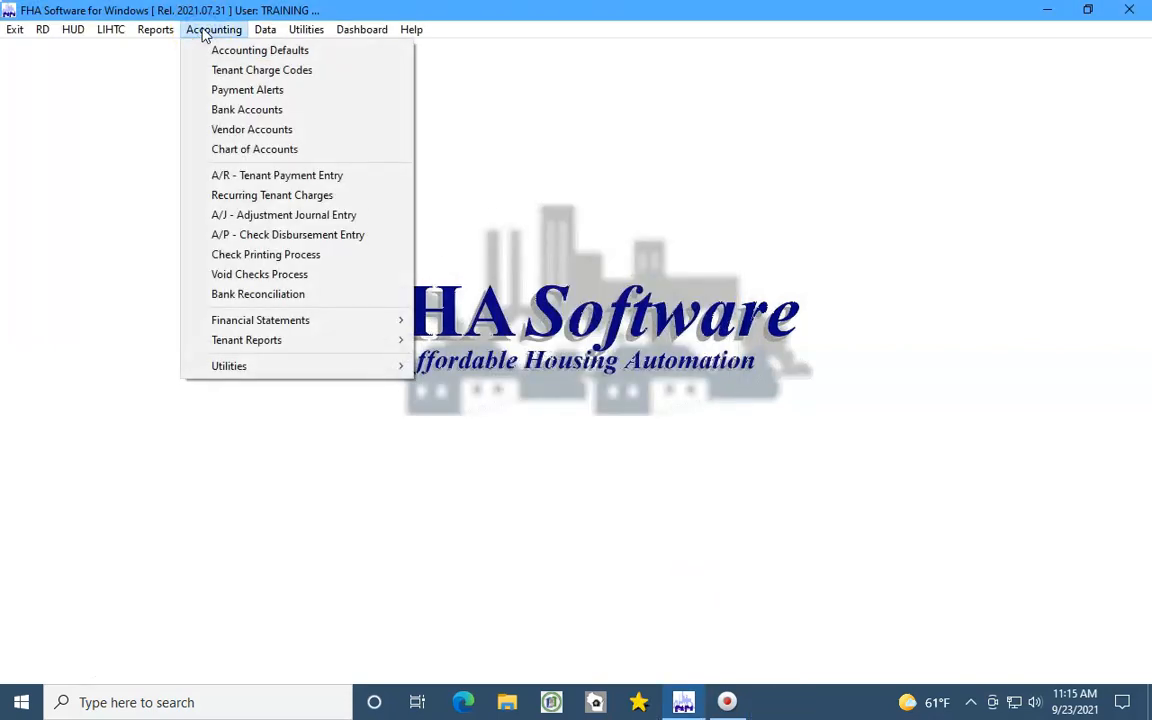
mouse_move(265, 327)
click(257, 274)
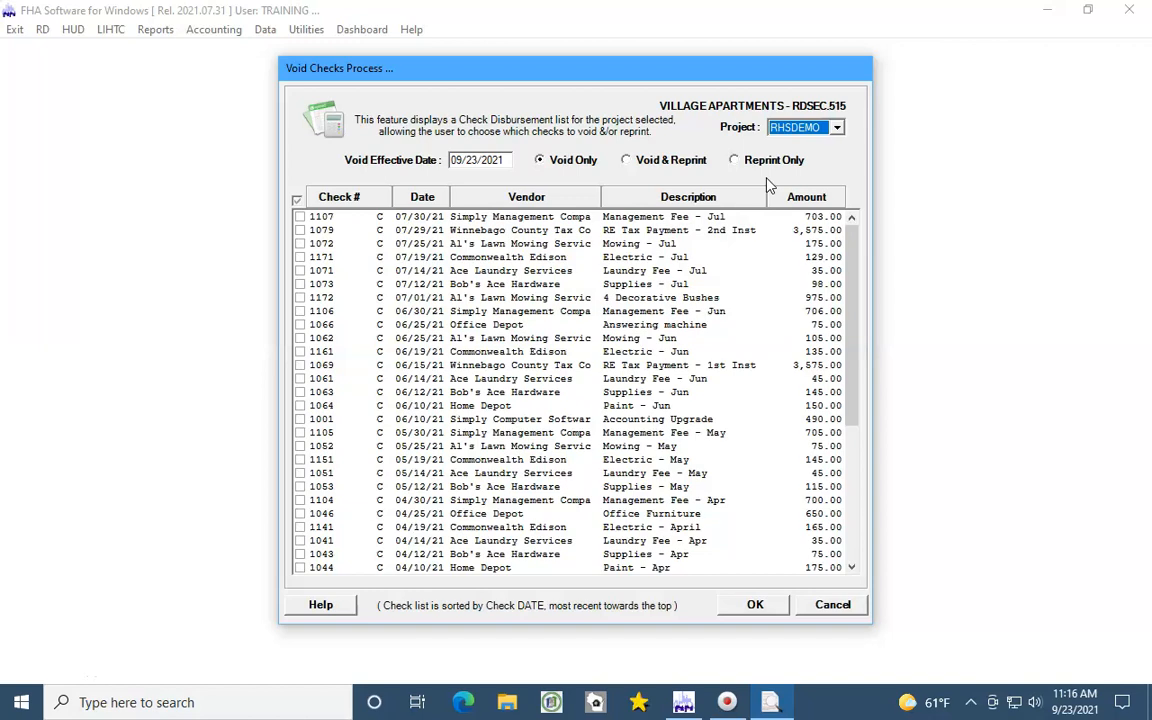
click(832, 604)
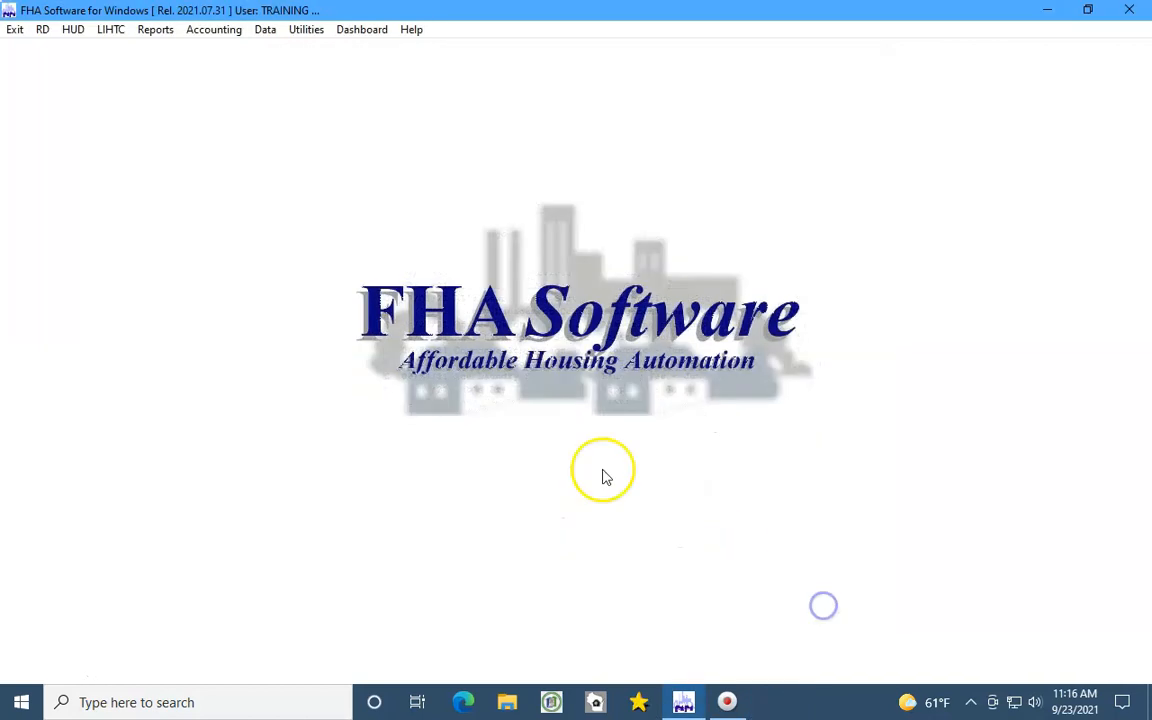
Step: View the RHSDEMO operating cash bank reconciliation with an ending bank date of 12/31/2021, and close Bank Reconciliation
click(206, 30)
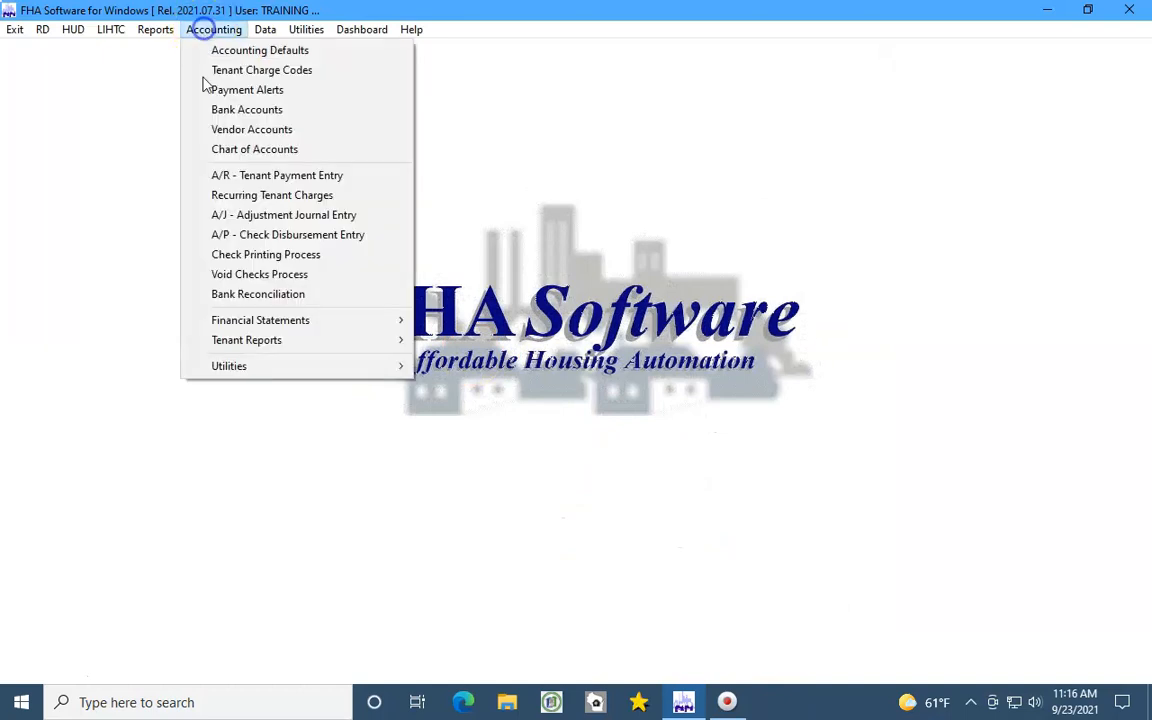
click(230, 298)
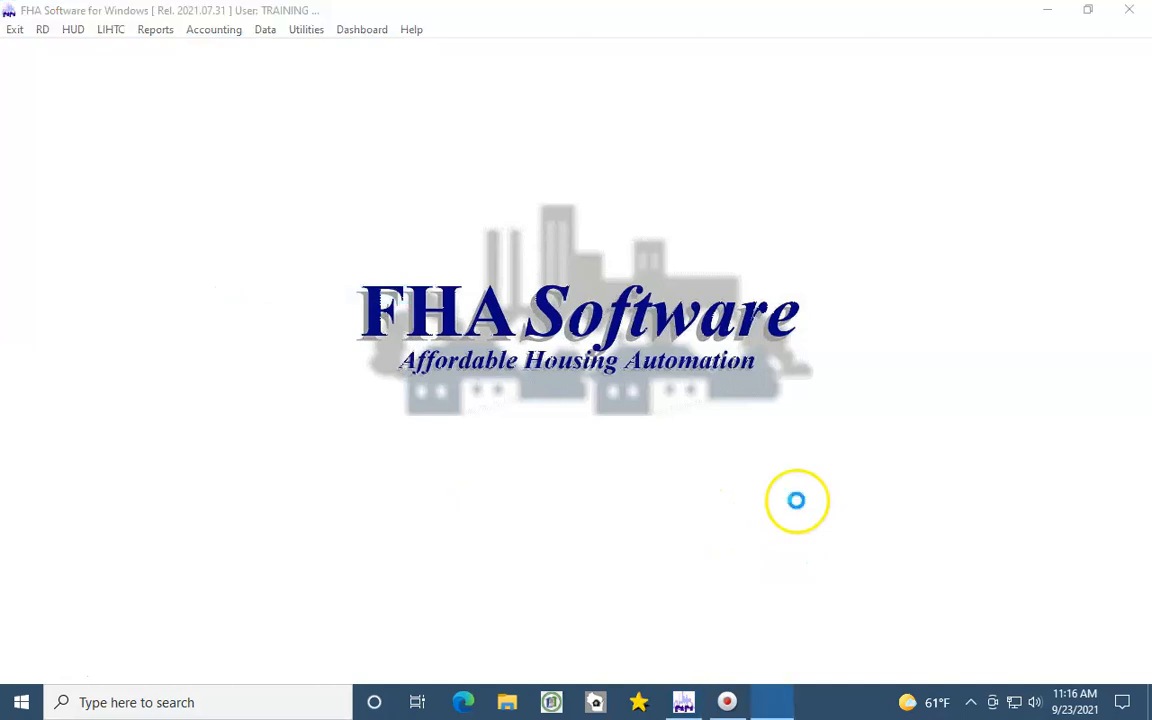
click(771, 530)
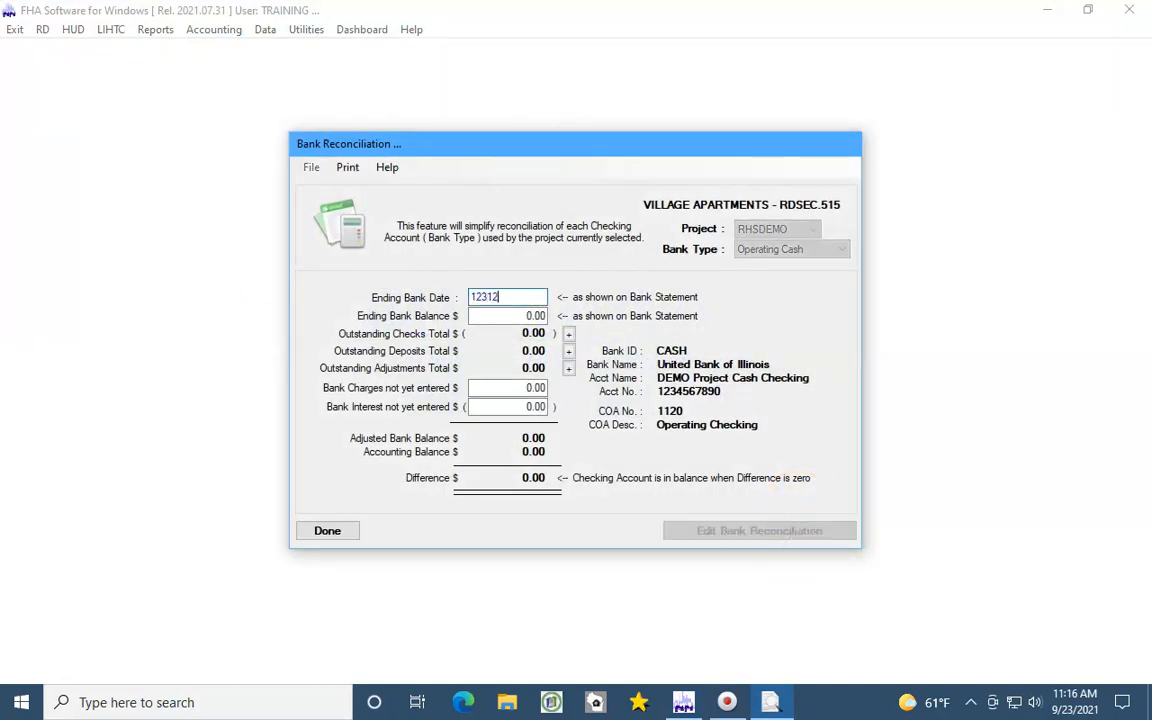
key(Return)
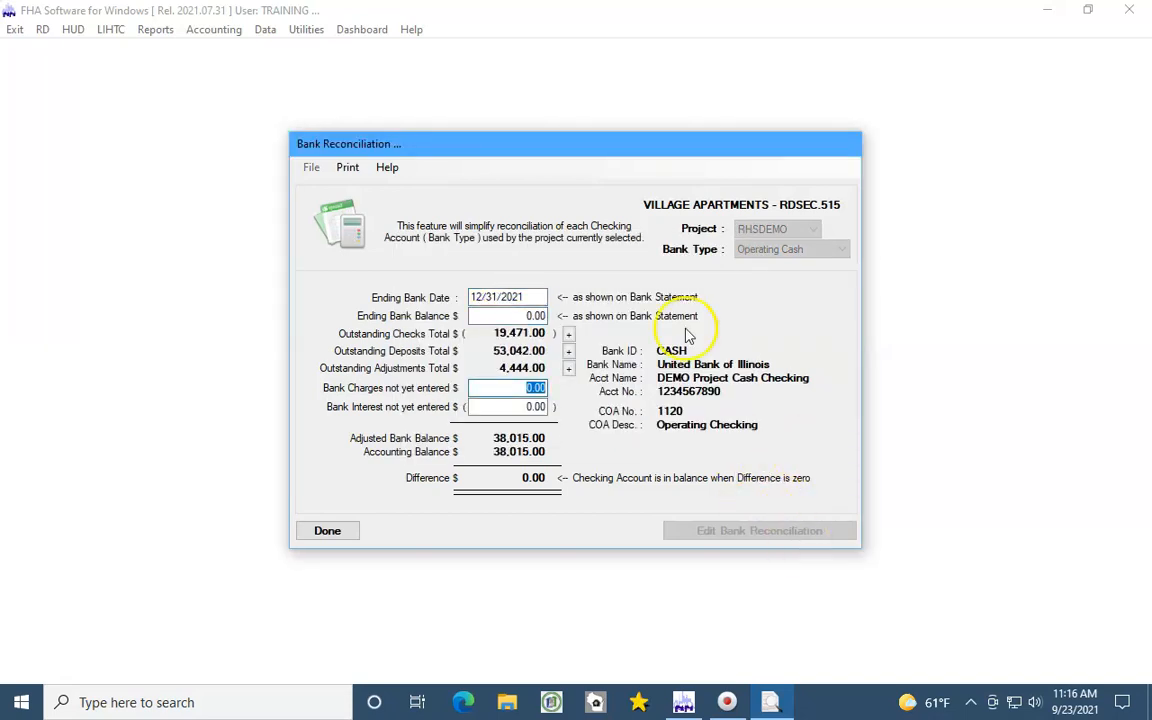
click(332, 530)
click(311, 167)
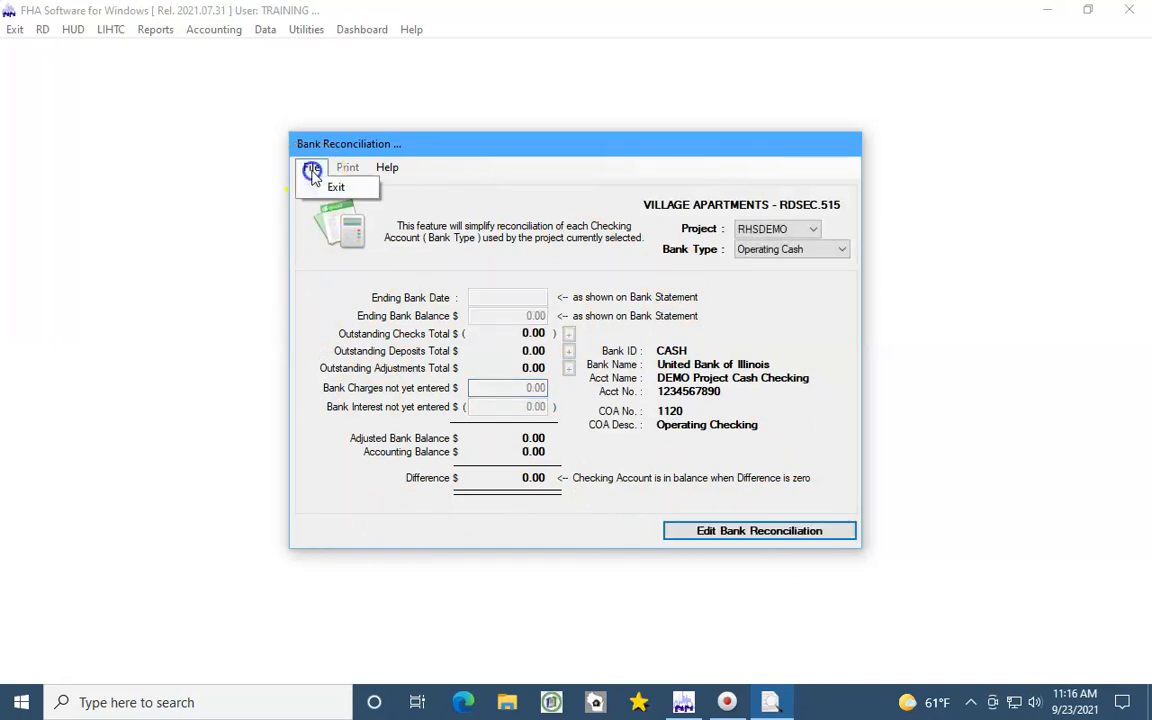
click(330, 186)
Step: Retrieve the September 2021 Bank Balance Summary for RHSDEMO and for the ALLDEMO multi-property group, and exit the summary
click(214, 29)
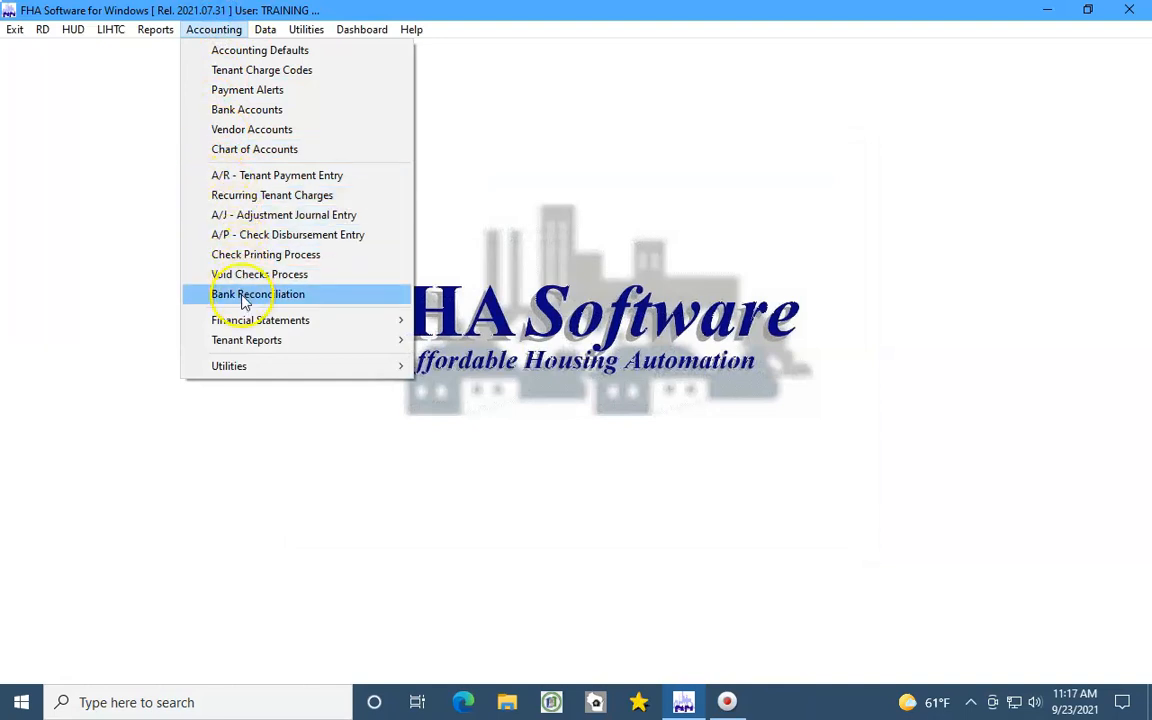
mouse_move(252, 328)
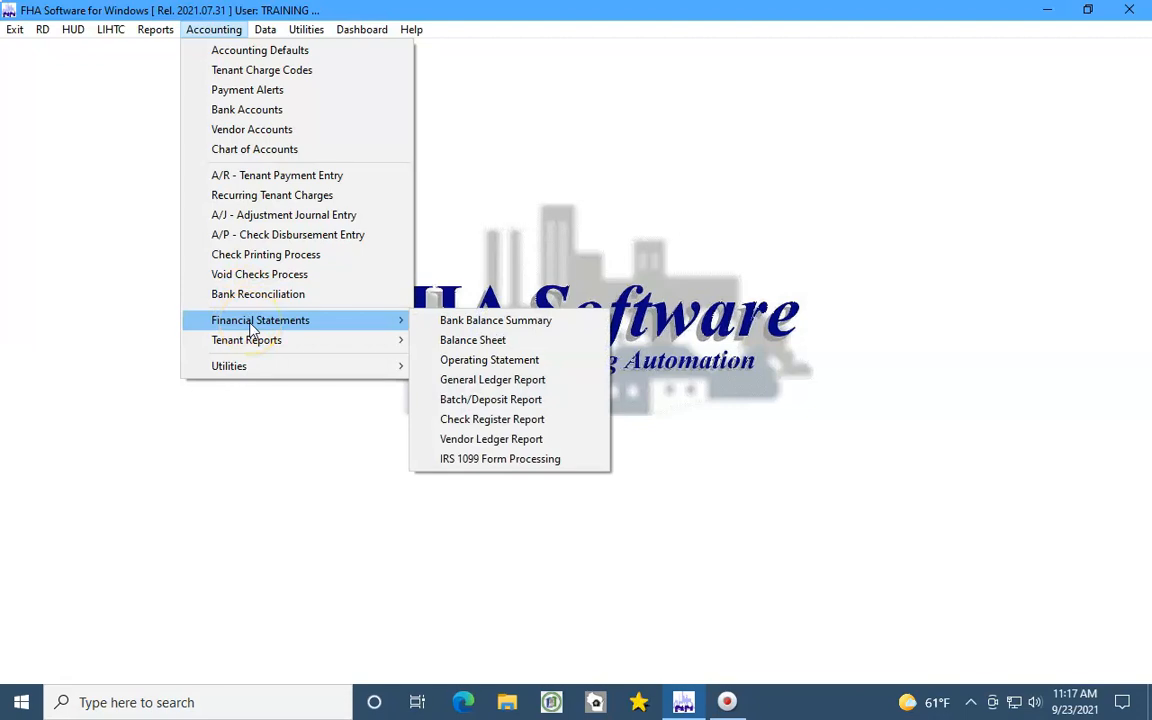
click(528, 324)
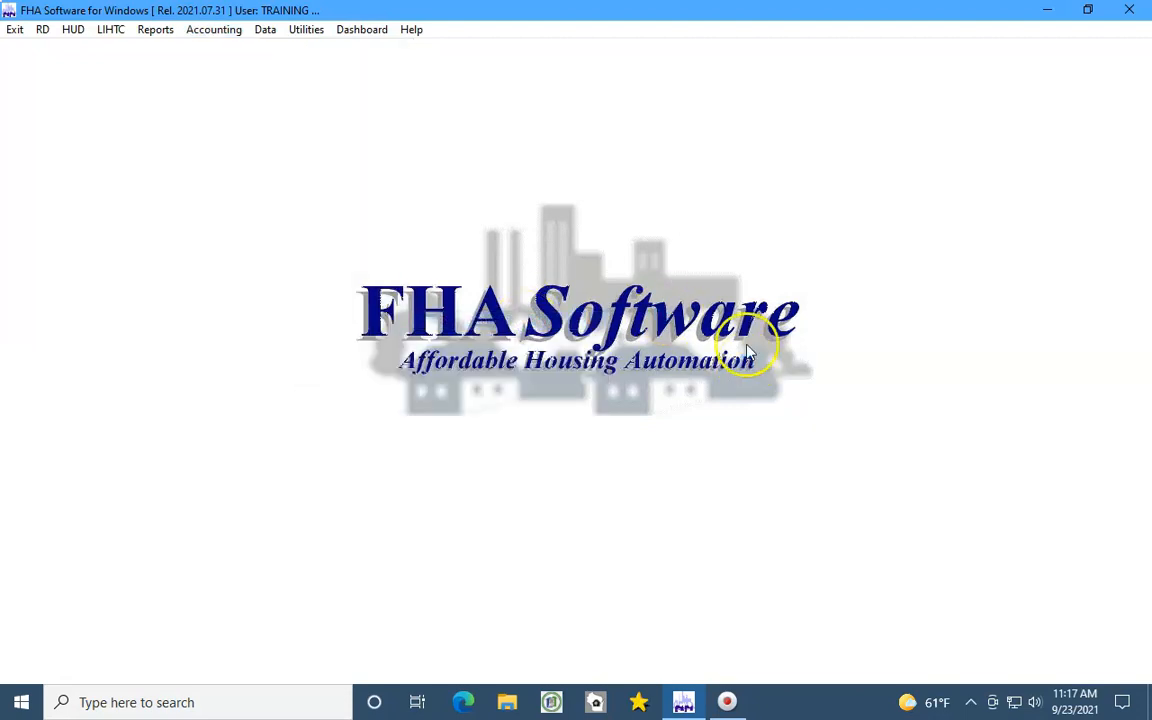
click(728, 160)
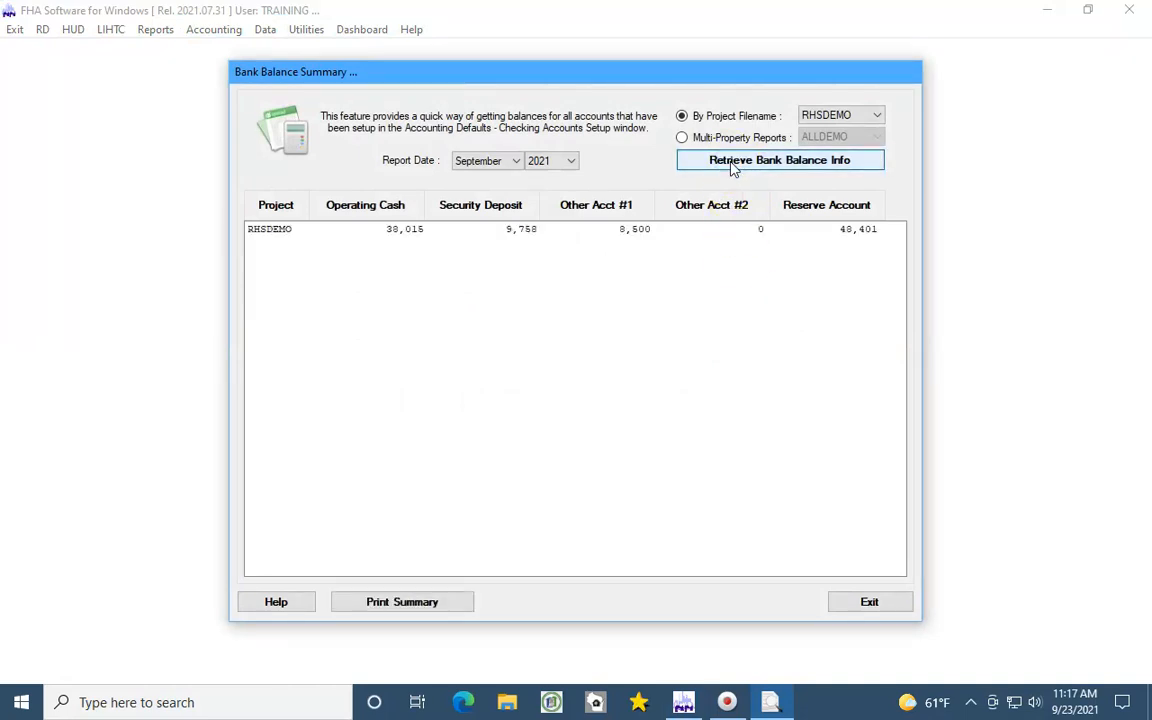
click(715, 138)
click(694, 160)
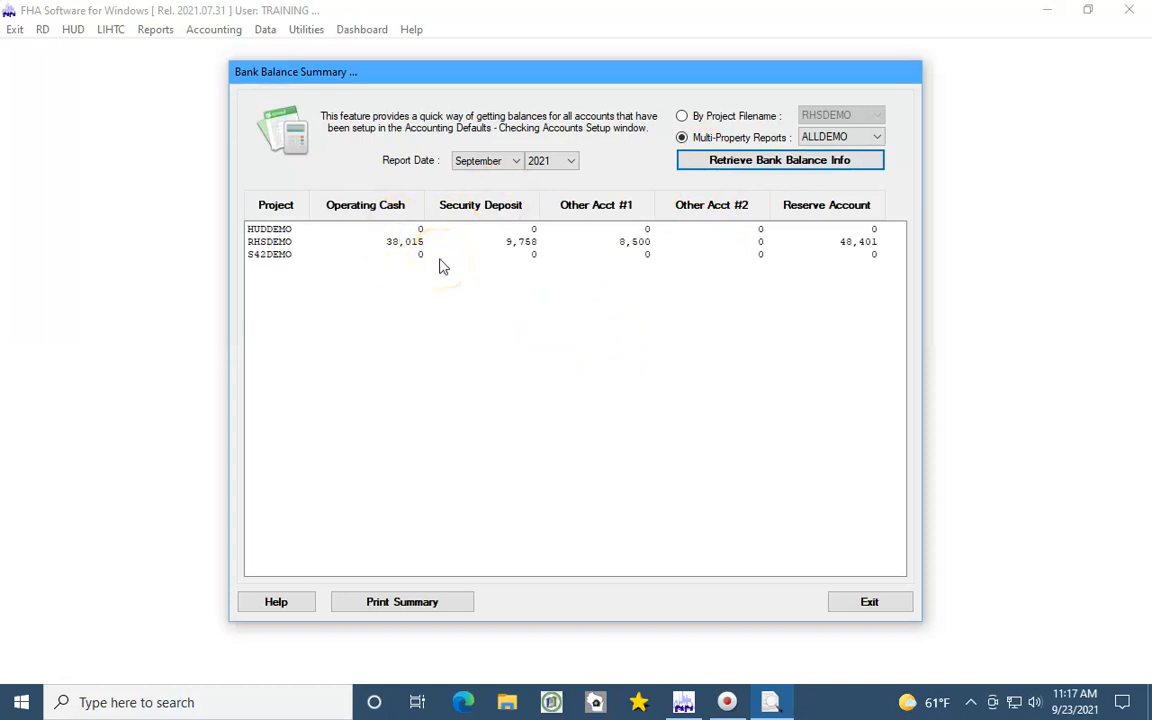
click(866, 602)
Step: Review the Balance Sheet report setup, report types and output options, and cancel without generating the report
click(205, 31)
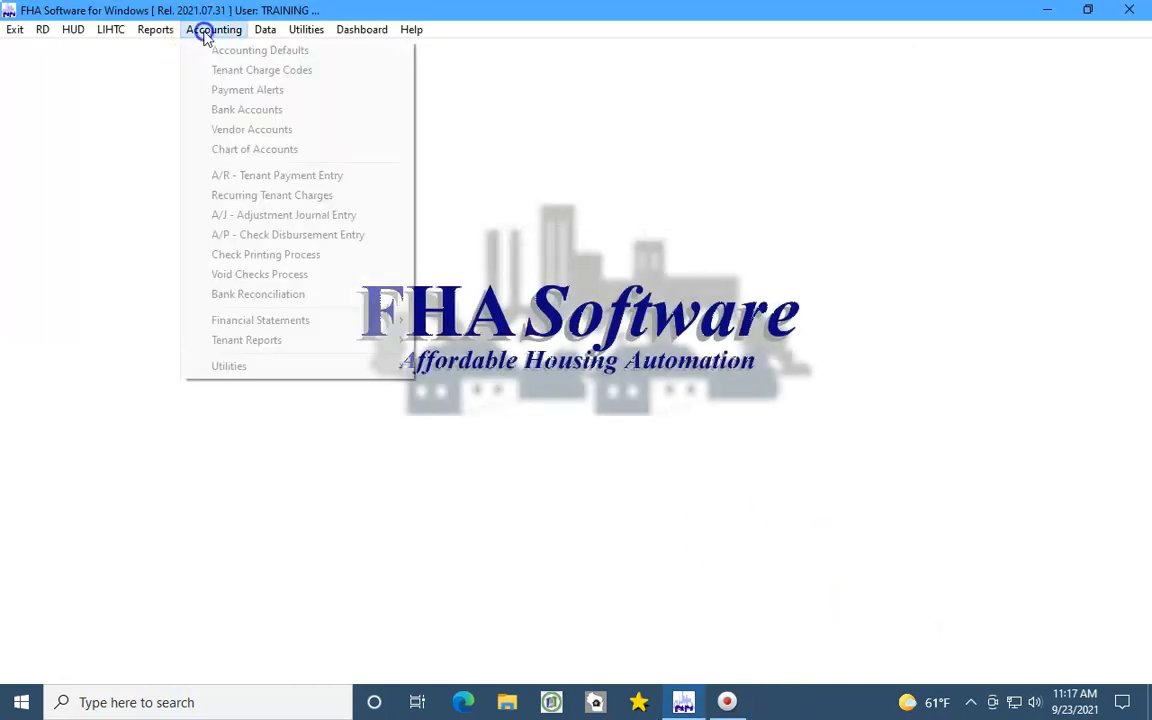
mouse_move(348, 326)
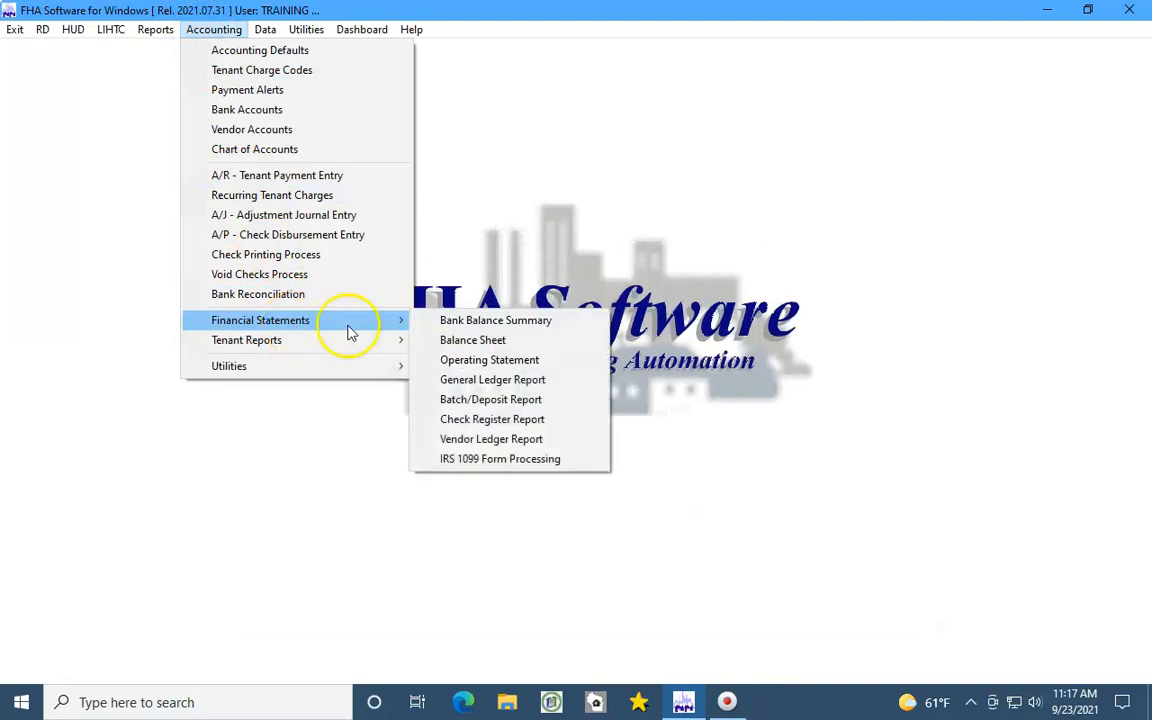
click(497, 345)
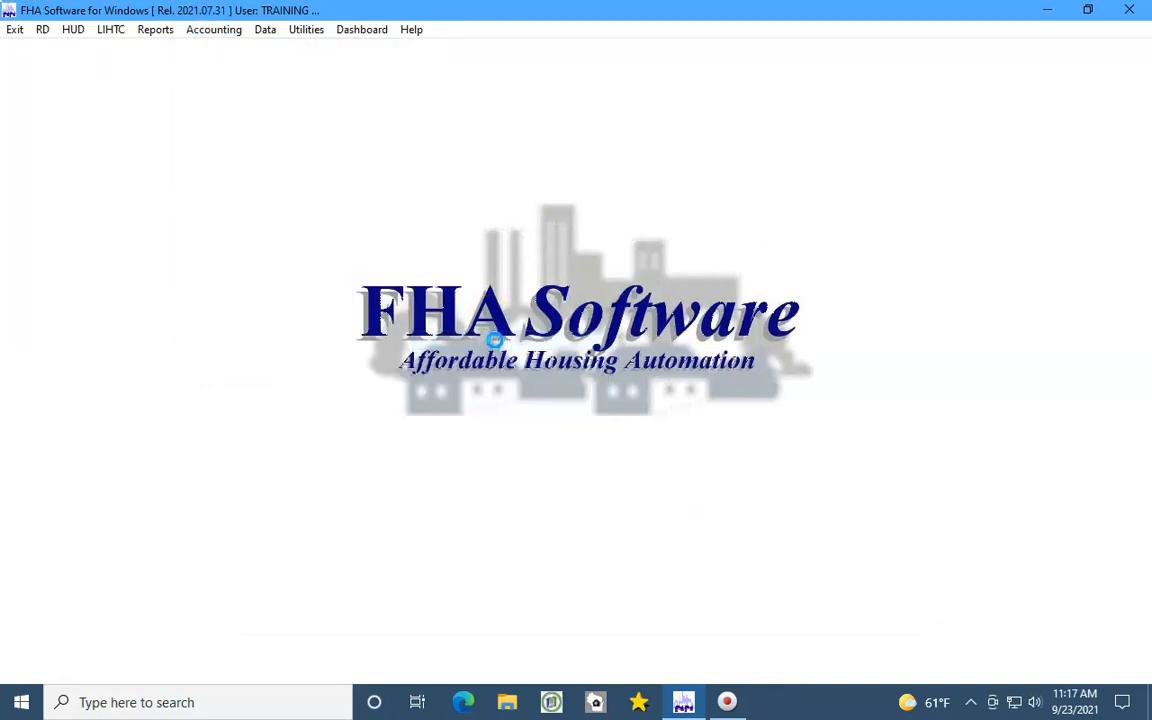
click(500, 396)
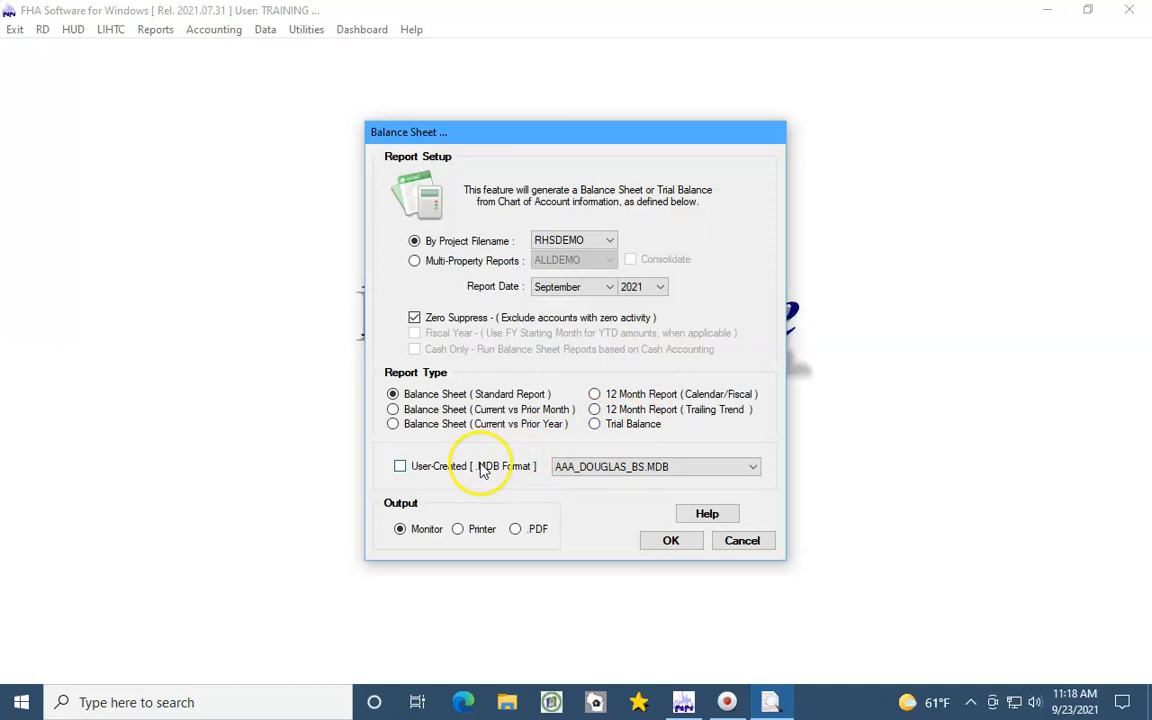
click(735, 542)
Step: Review the Operating Statement report setup, report types and output options for RHSDEMO, and cancel without generating the report
click(190, 30)
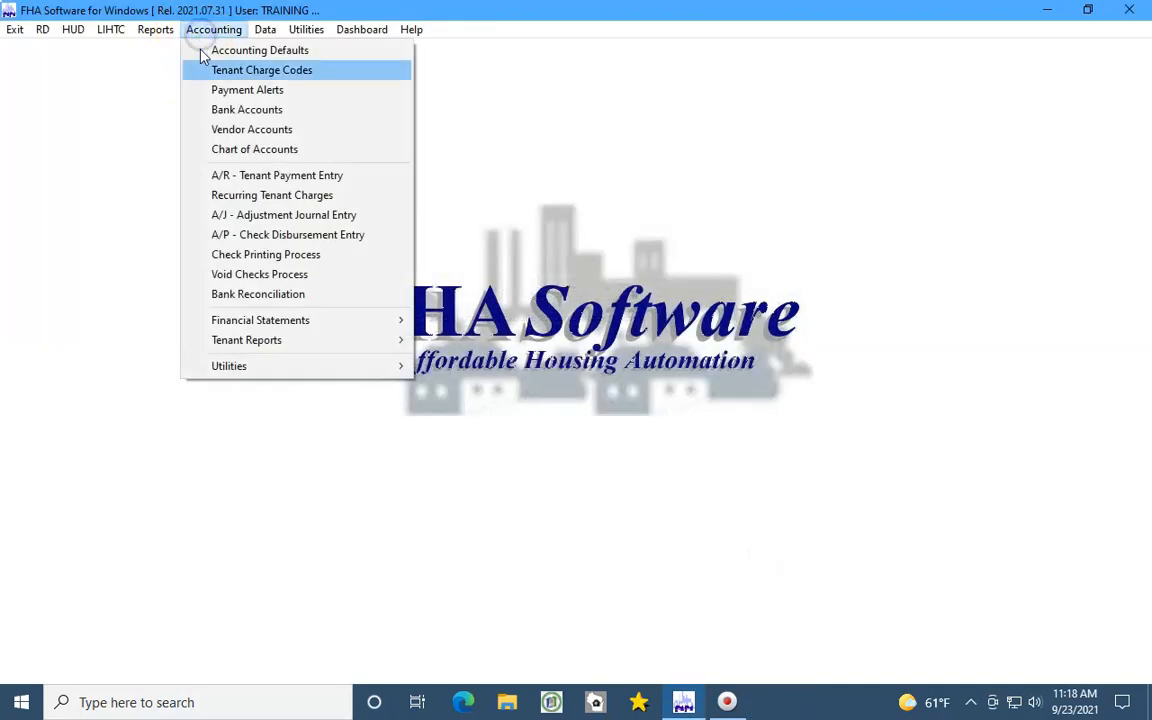
mouse_move(288, 318)
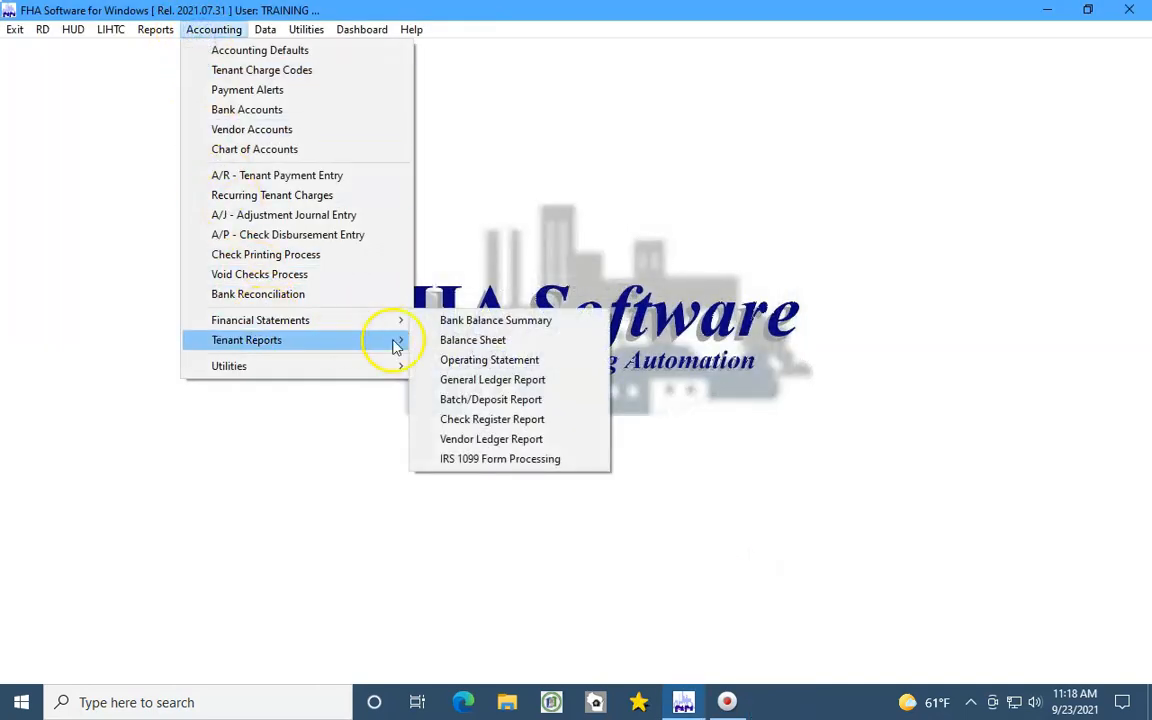
click(474, 361)
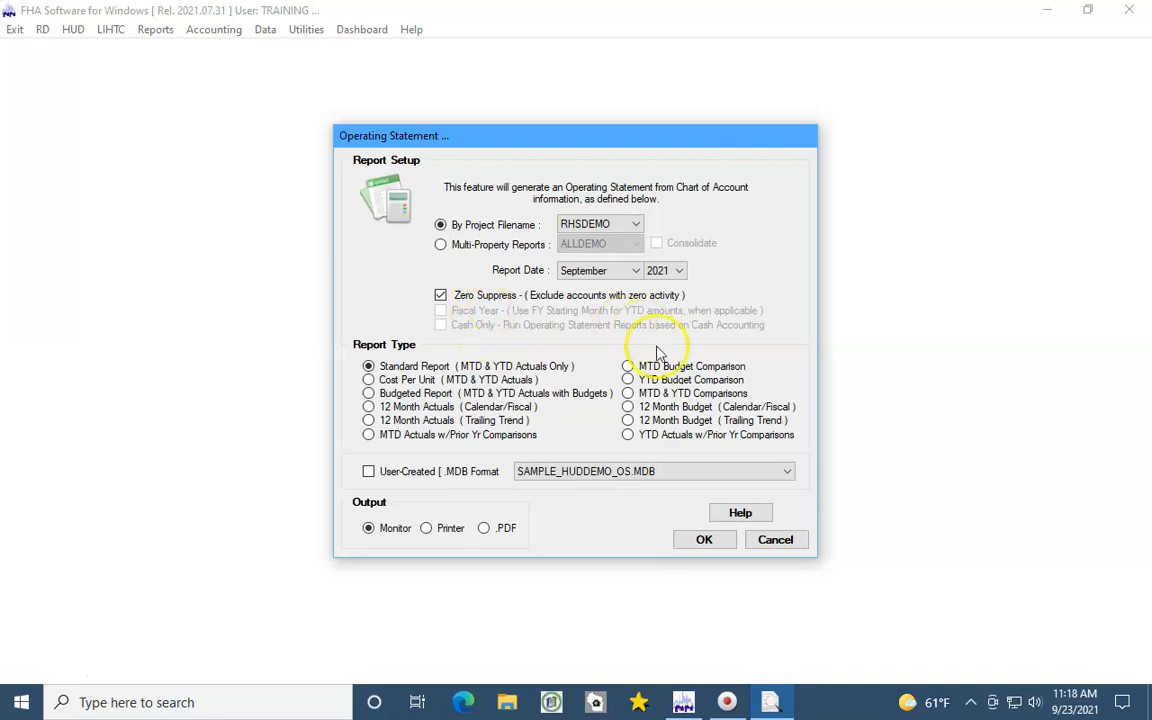
click(775, 541)
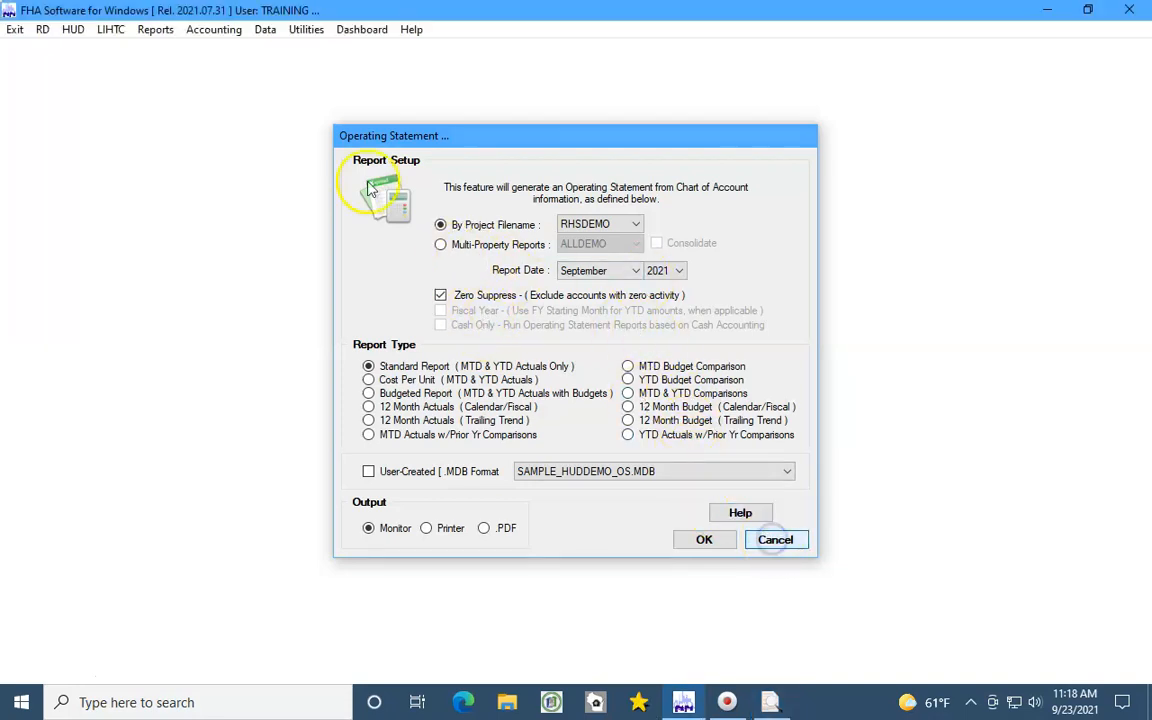
Step: Review the General Ledger Report date range, account selection and export options for RHSDEMO, and cancel without generating the report
click(206, 30)
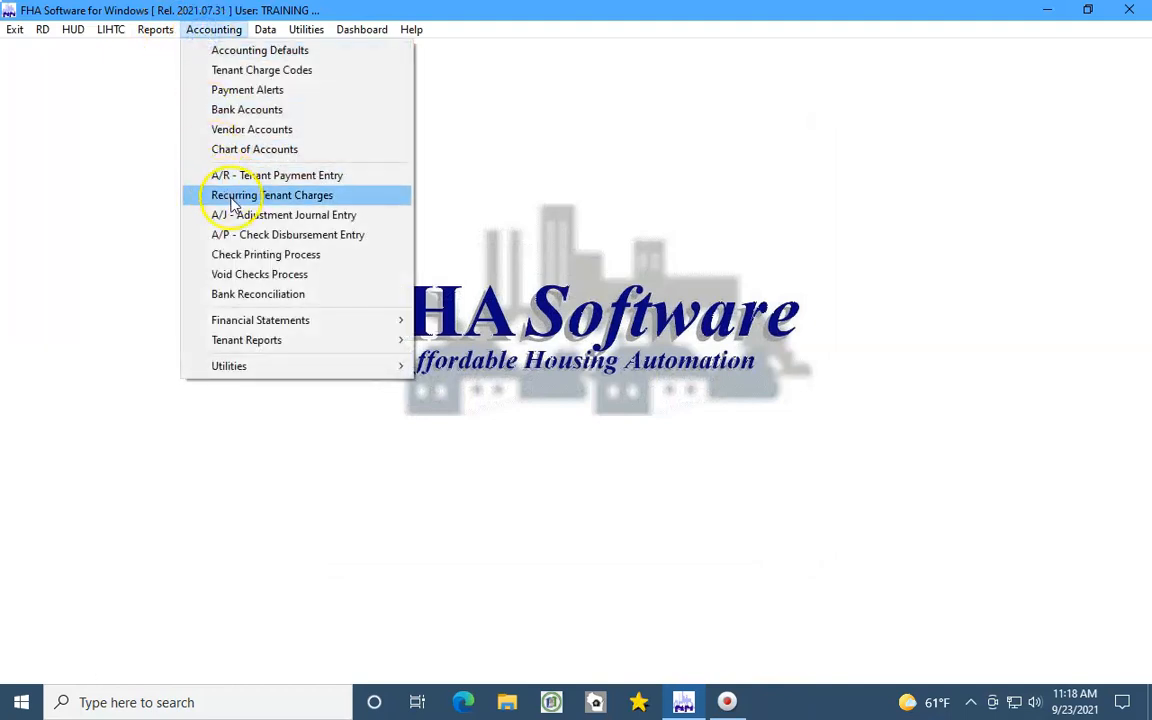
mouse_move(276, 328)
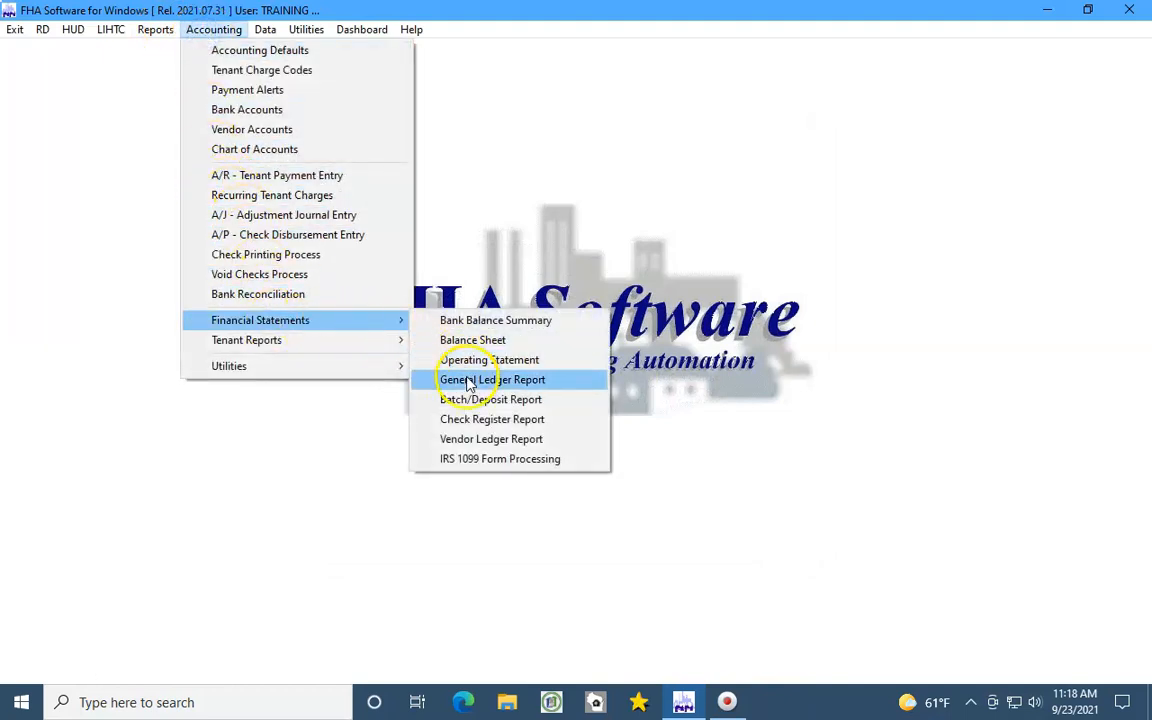
click(469, 381)
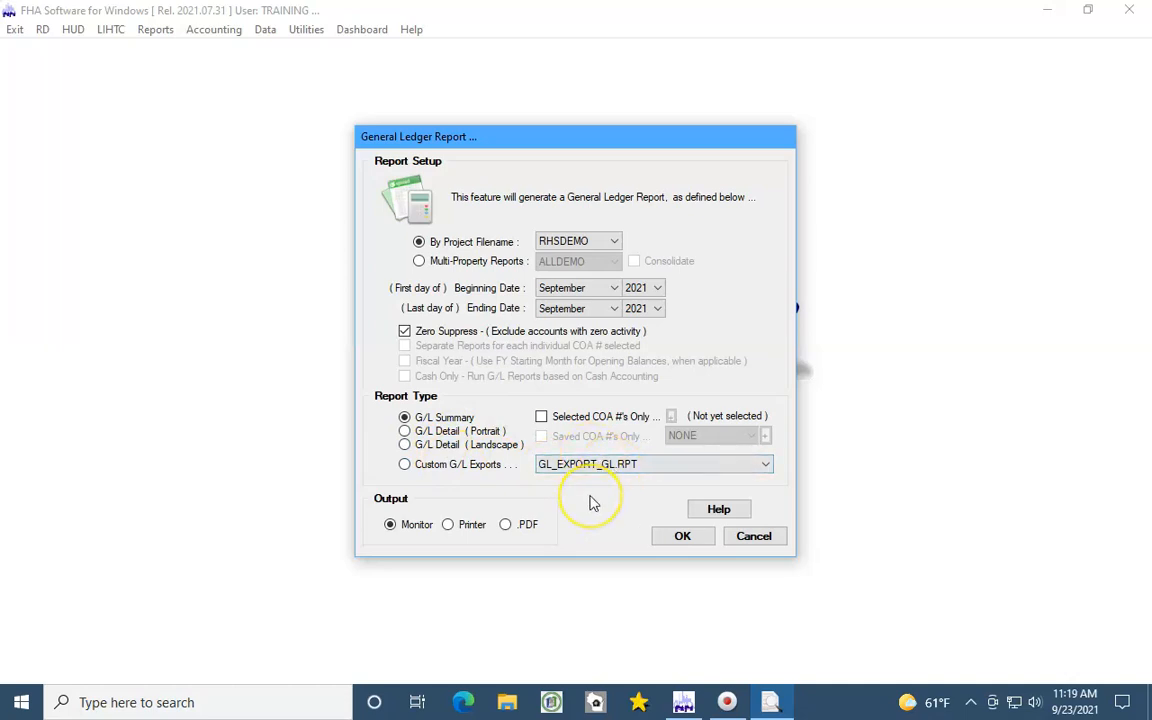
click(772, 539)
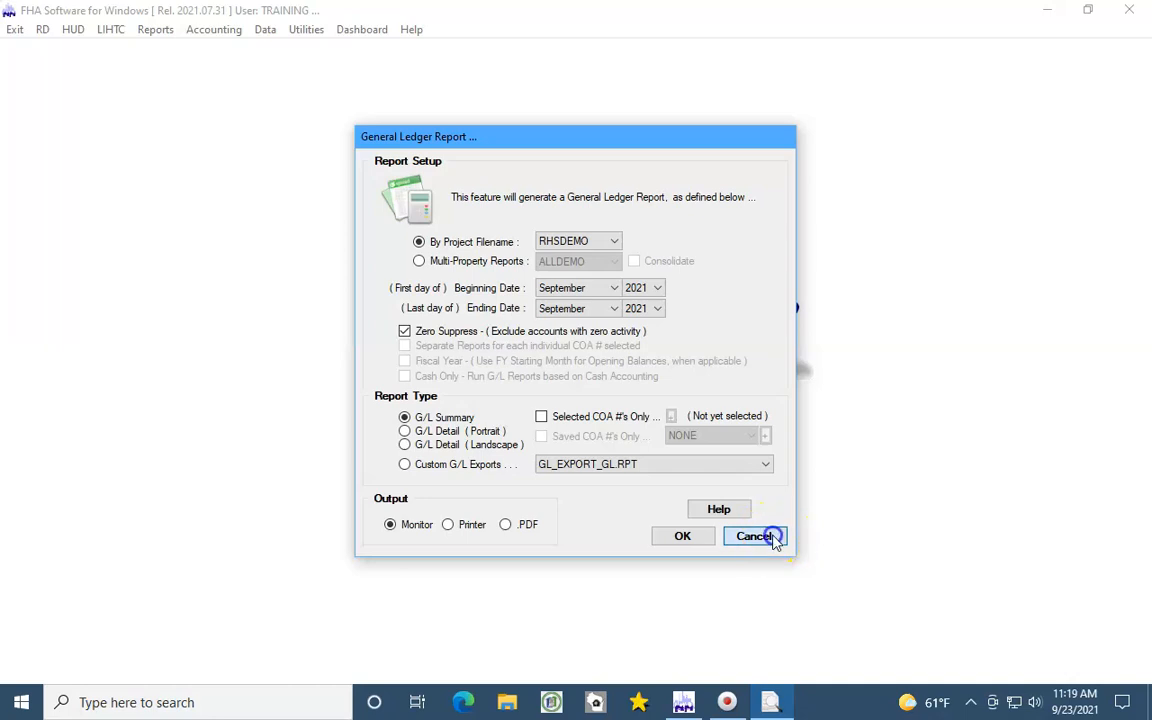
Step: Review the Batch/Deposit Report type, orientation and sort options for RHSDEMO, and cancel without generating the report
click(210, 31)
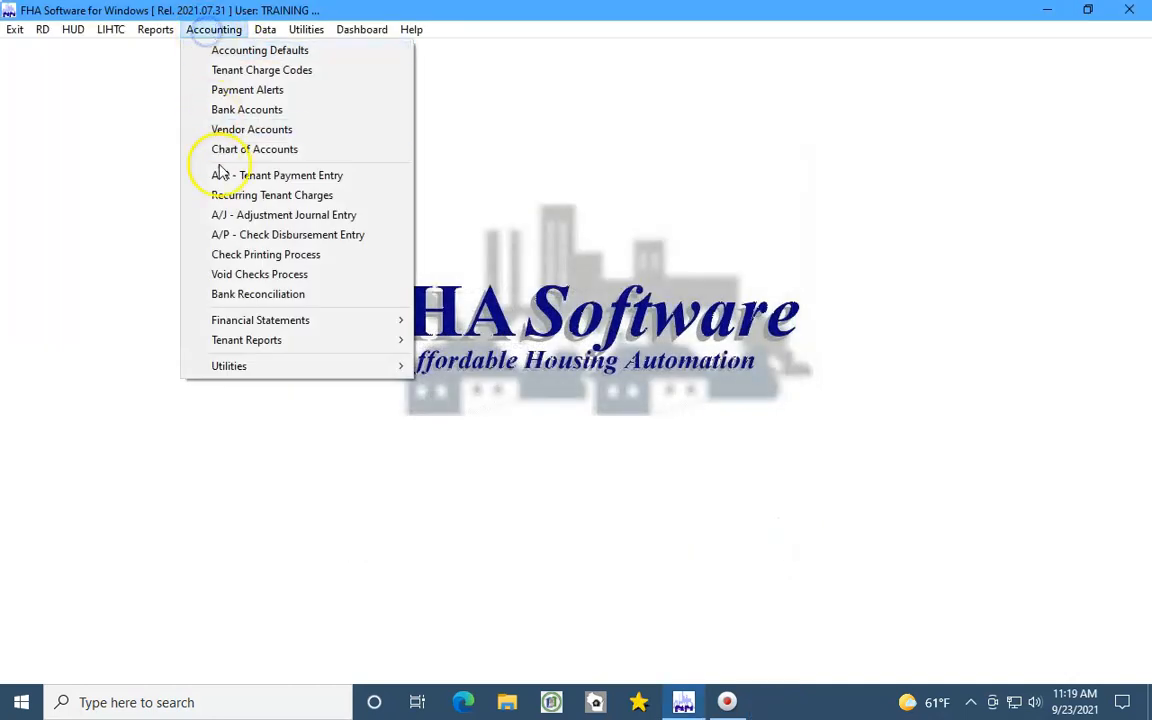
mouse_move(288, 321)
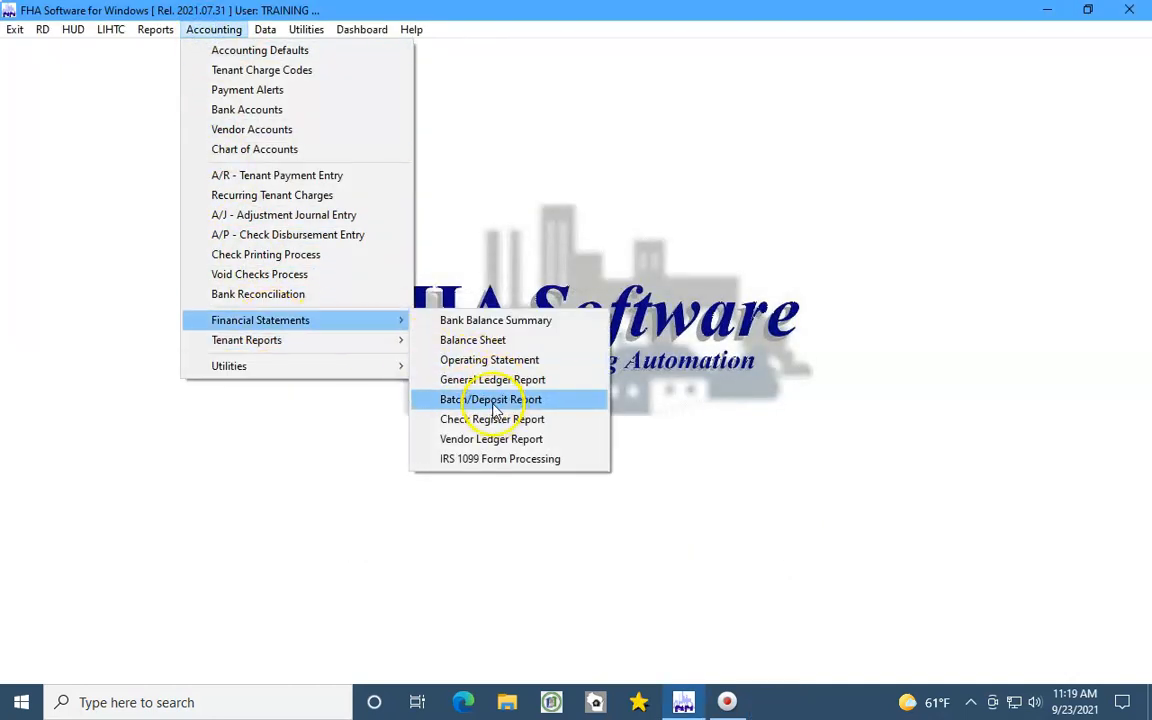
click(494, 399)
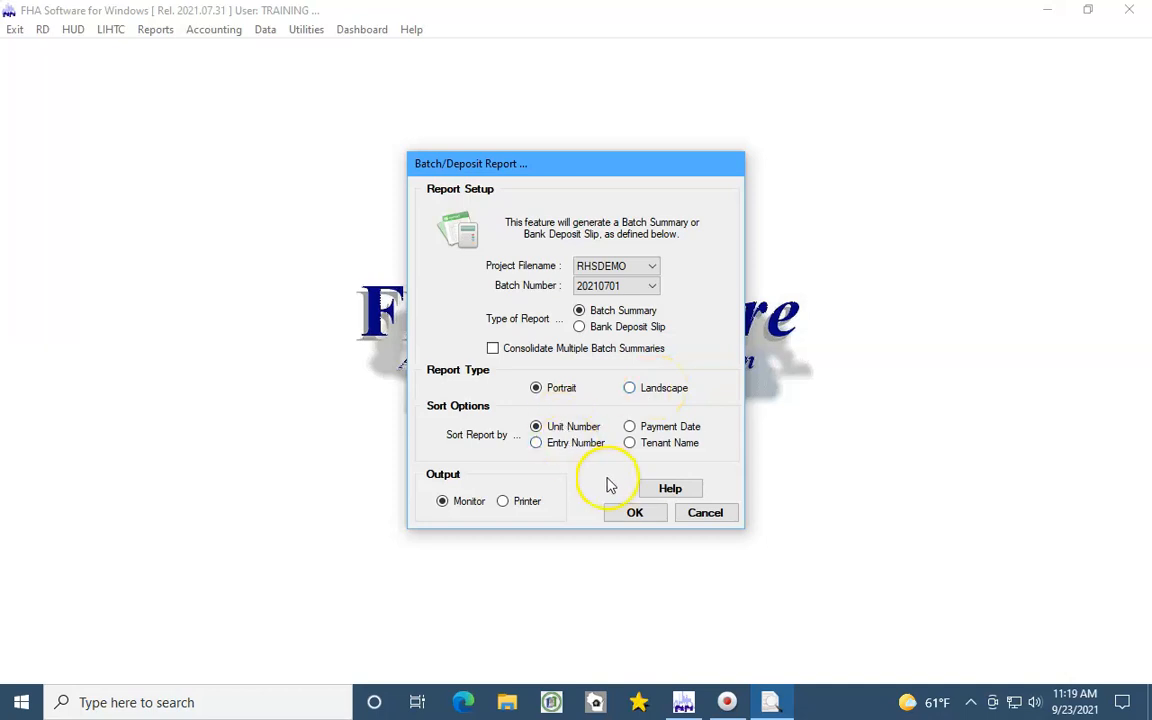
click(712, 513)
Step: Set up a Check Register Report for RHSDEMO with a date range of January 1 to January 31, 2021
click(213, 30)
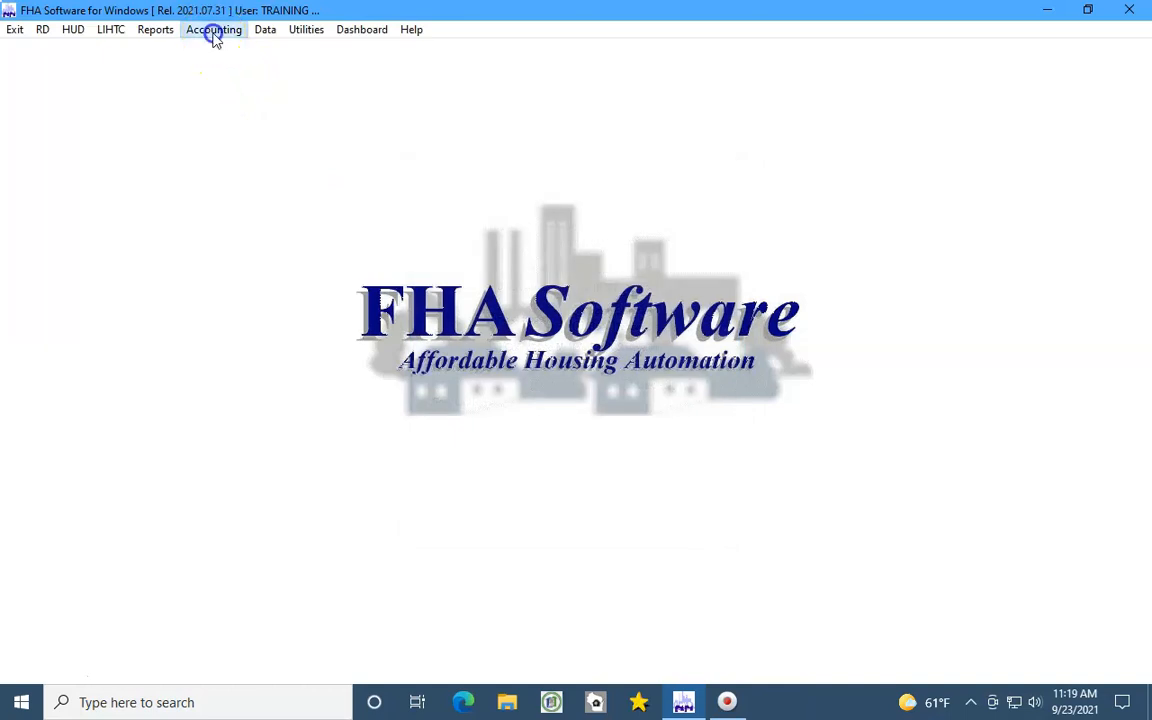
mouse_move(291, 321)
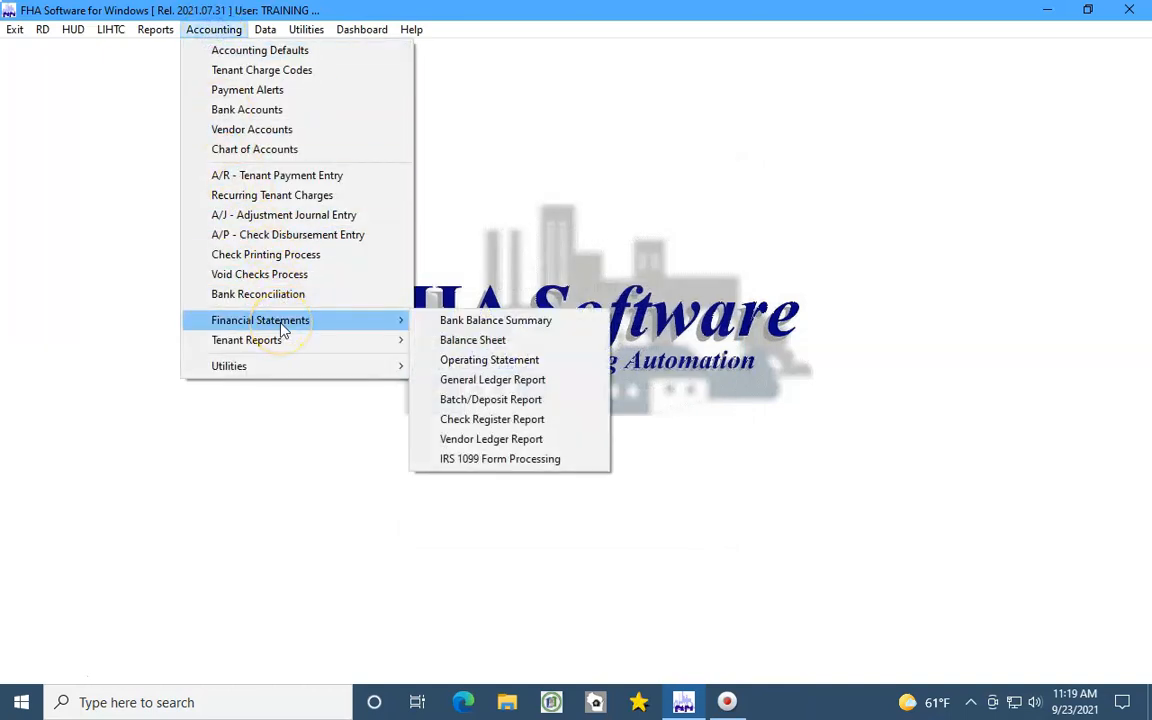
click(480, 419)
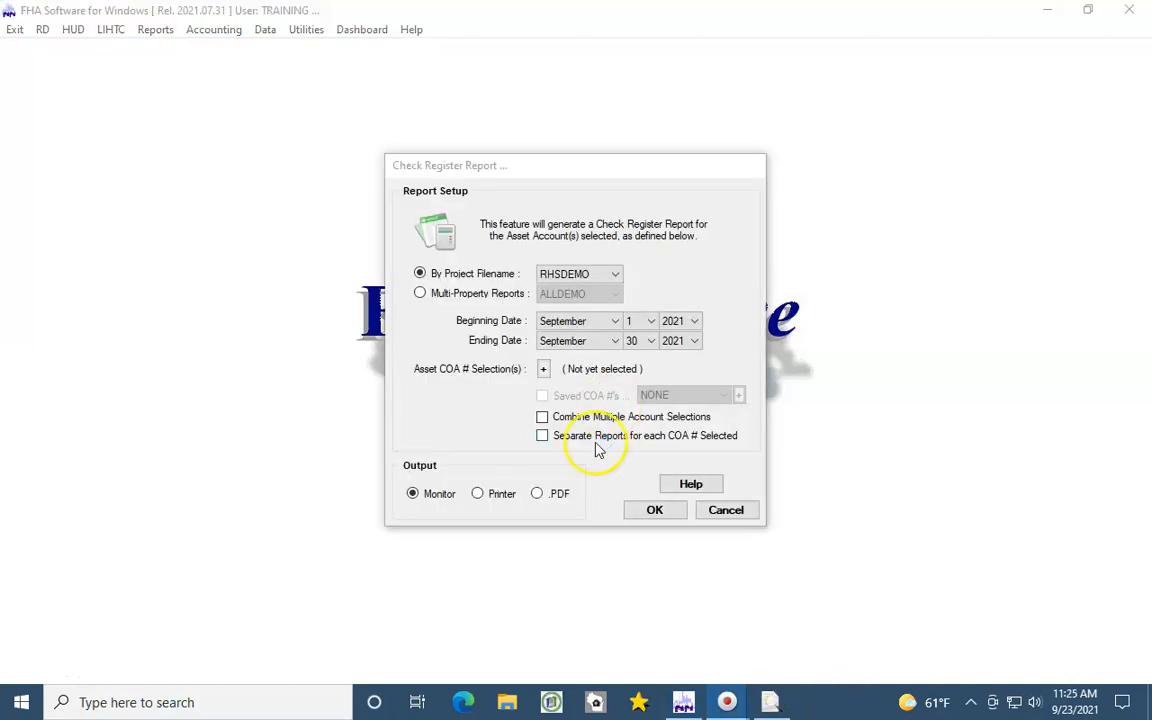
click(558, 166)
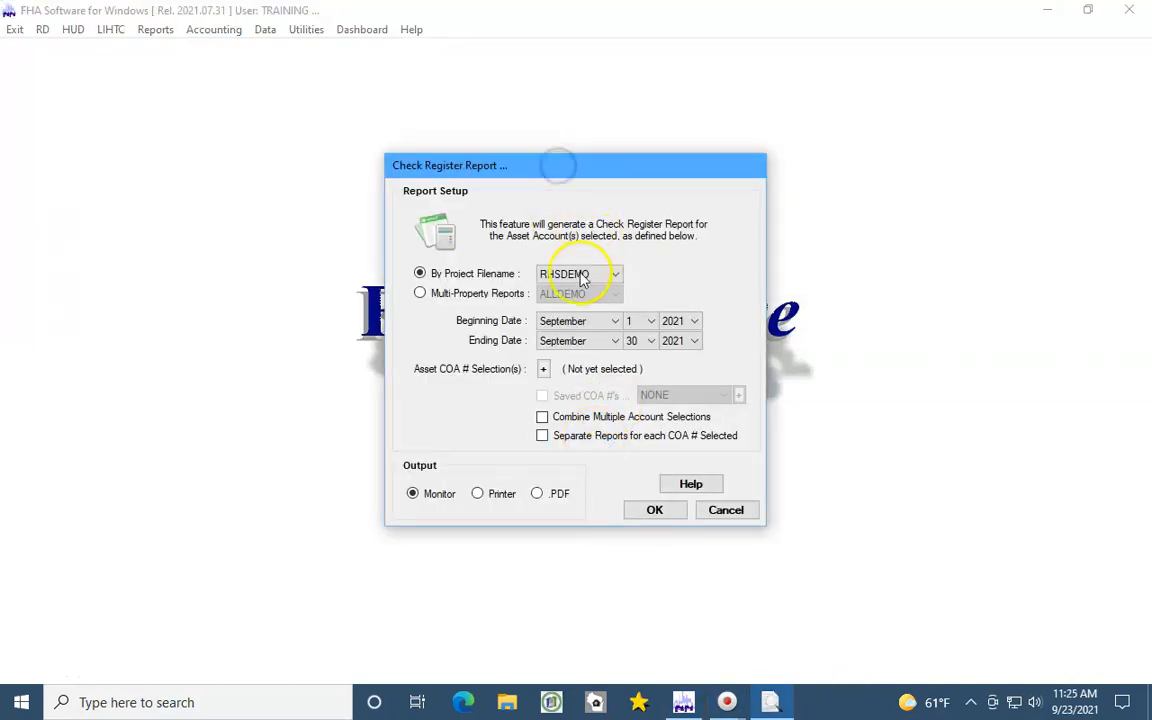
click(573, 322)
click(556, 337)
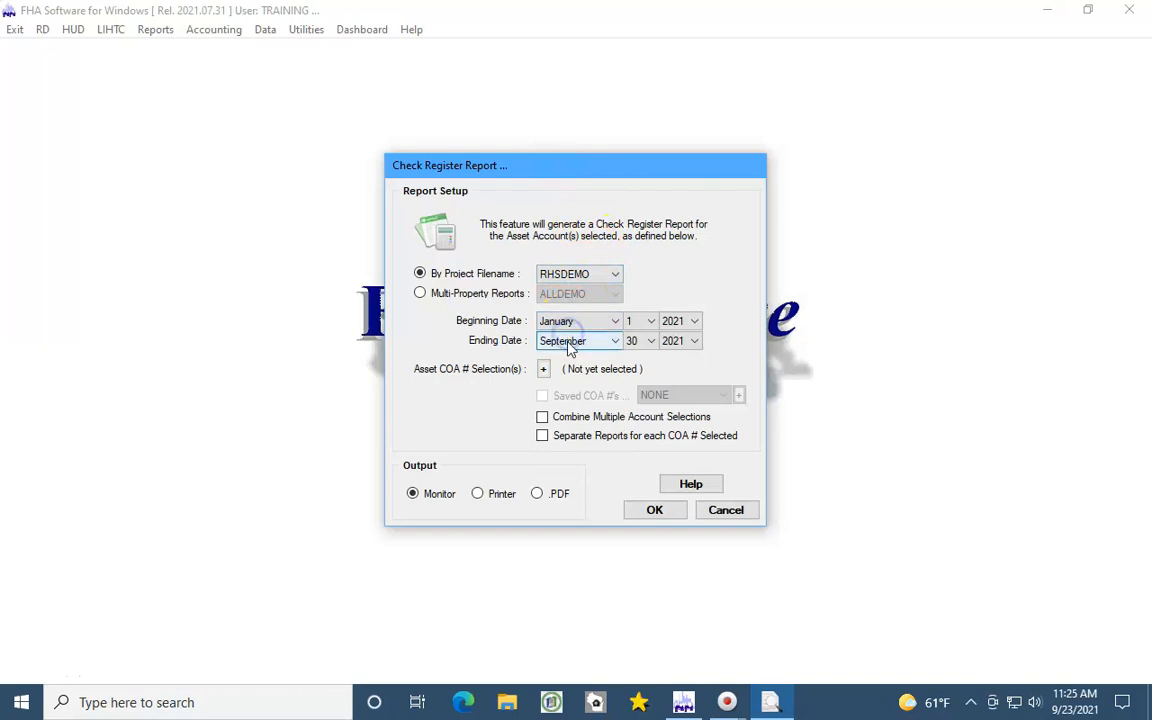
click(568, 341)
click(560, 357)
Step: Select asset account 1120 Operating Checking for the Check Register Report and generate it on the monitor
click(544, 366)
click(426, 130)
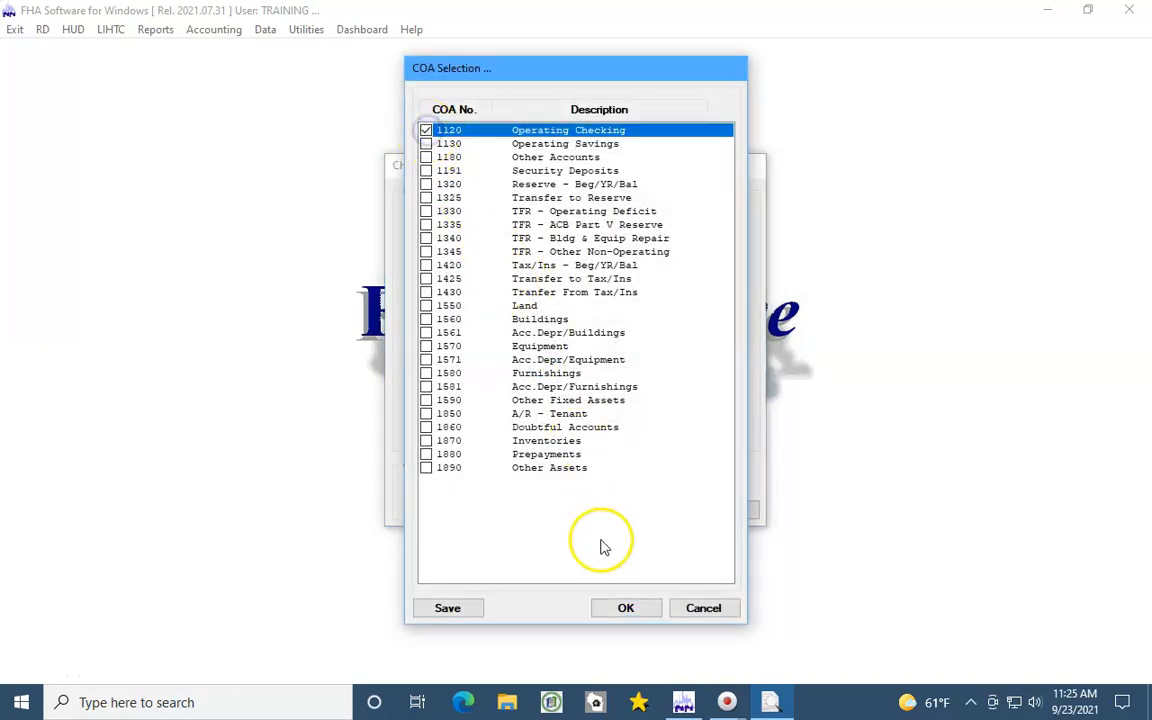
click(626, 609)
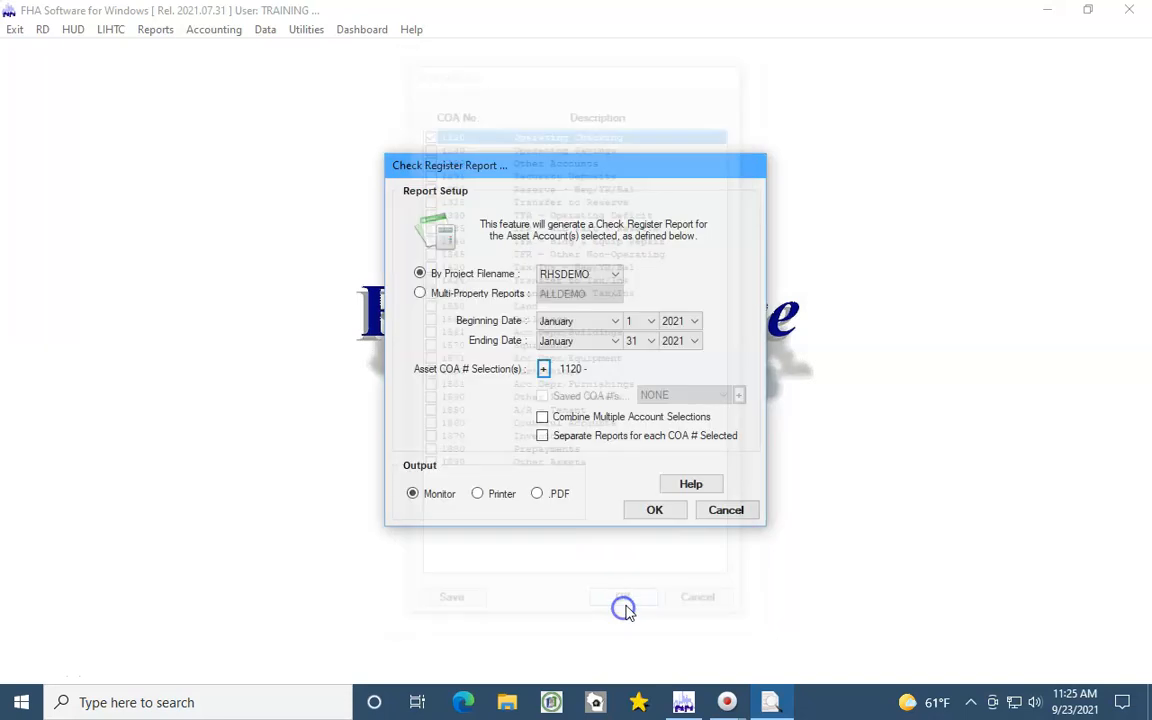
click(654, 511)
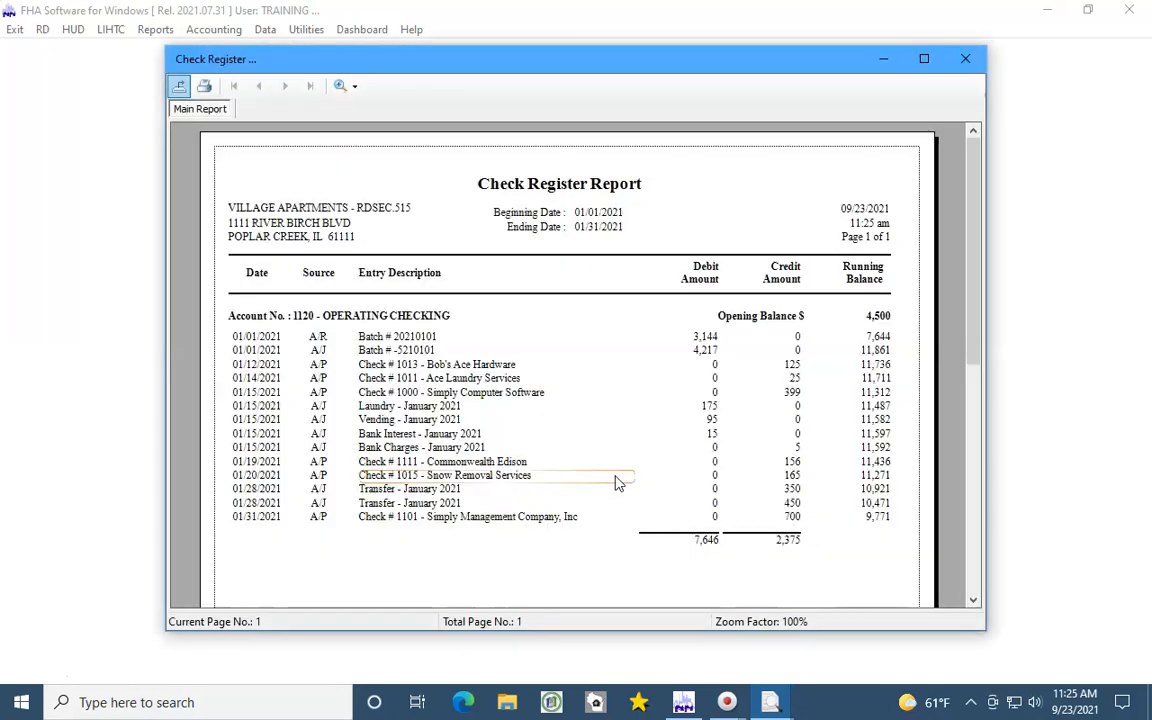
Step: Examine the check register's entry sources, descriptions, debits, credits and running balance at full page width, and close the report
click(926, 58)
click(174, 33)
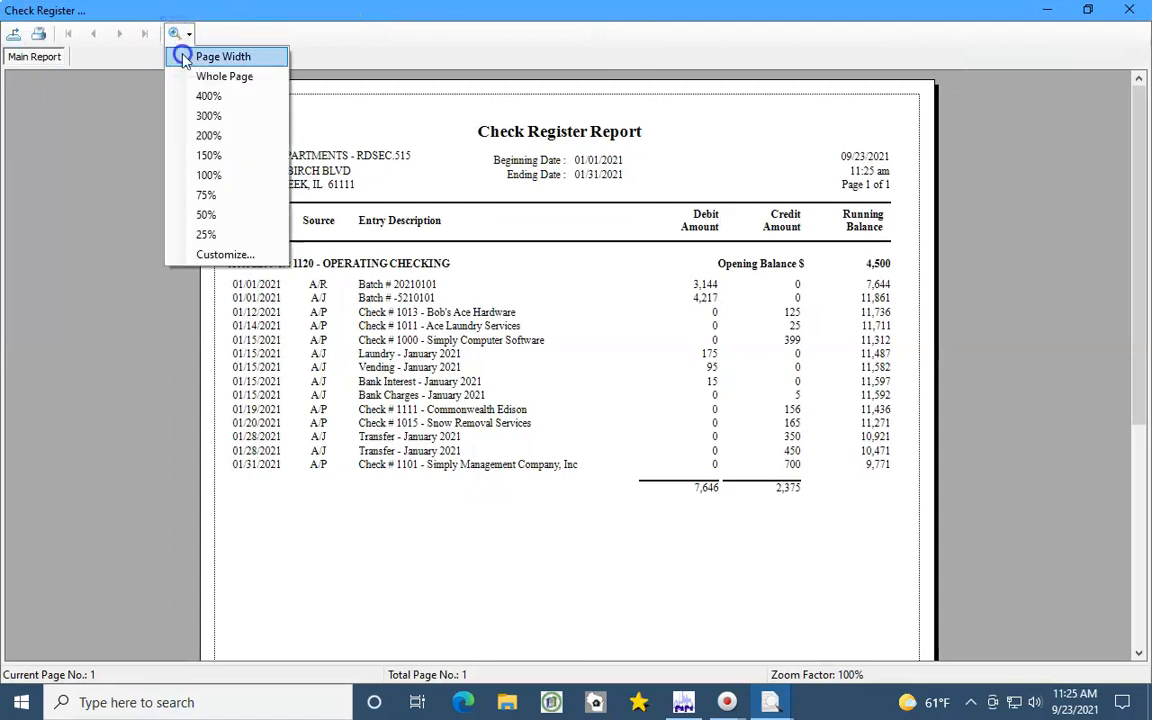
click(180, 51)
drag(1139, 200, 1141, 258)
click(257, 228)
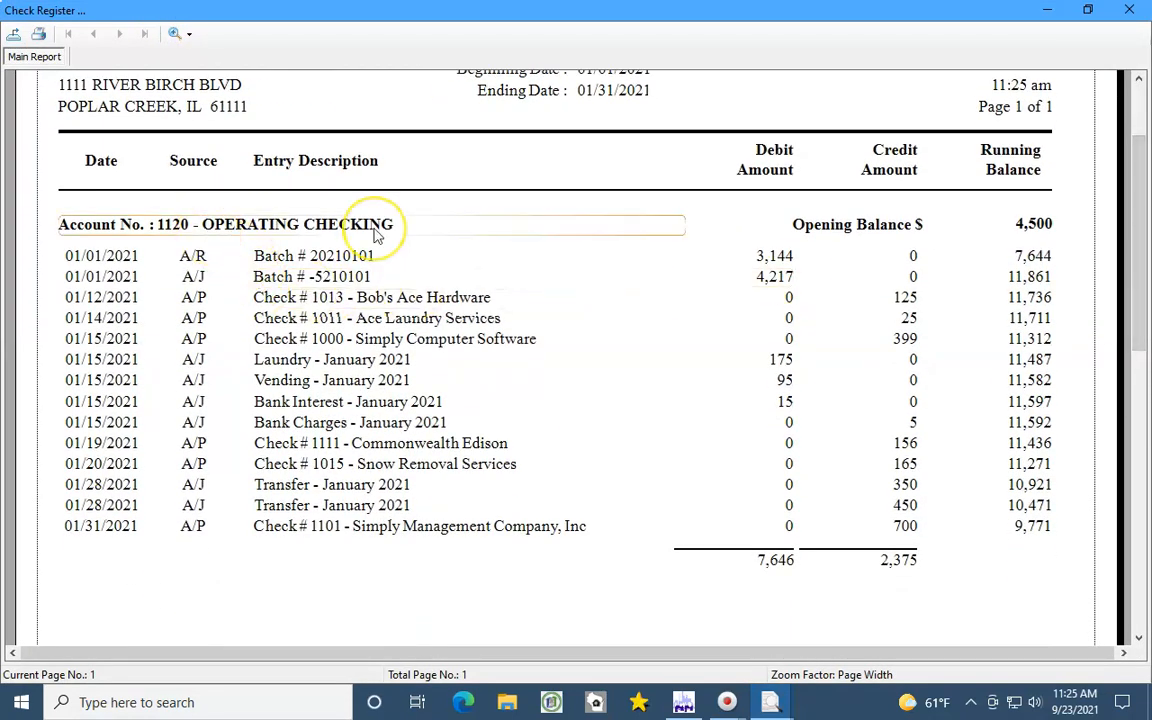
click(679, 467)
click(221, 259)
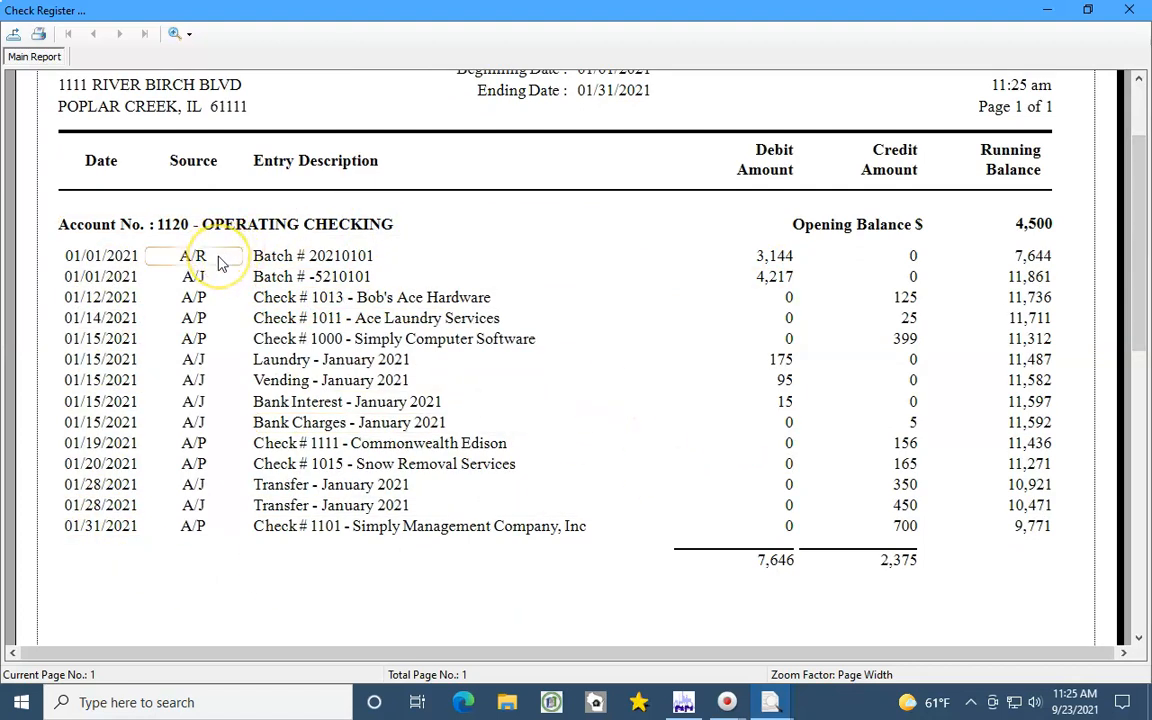
click(221, 280)
click(216, 298)
click(537, 334)
click(777, 302)
click(858, 318)
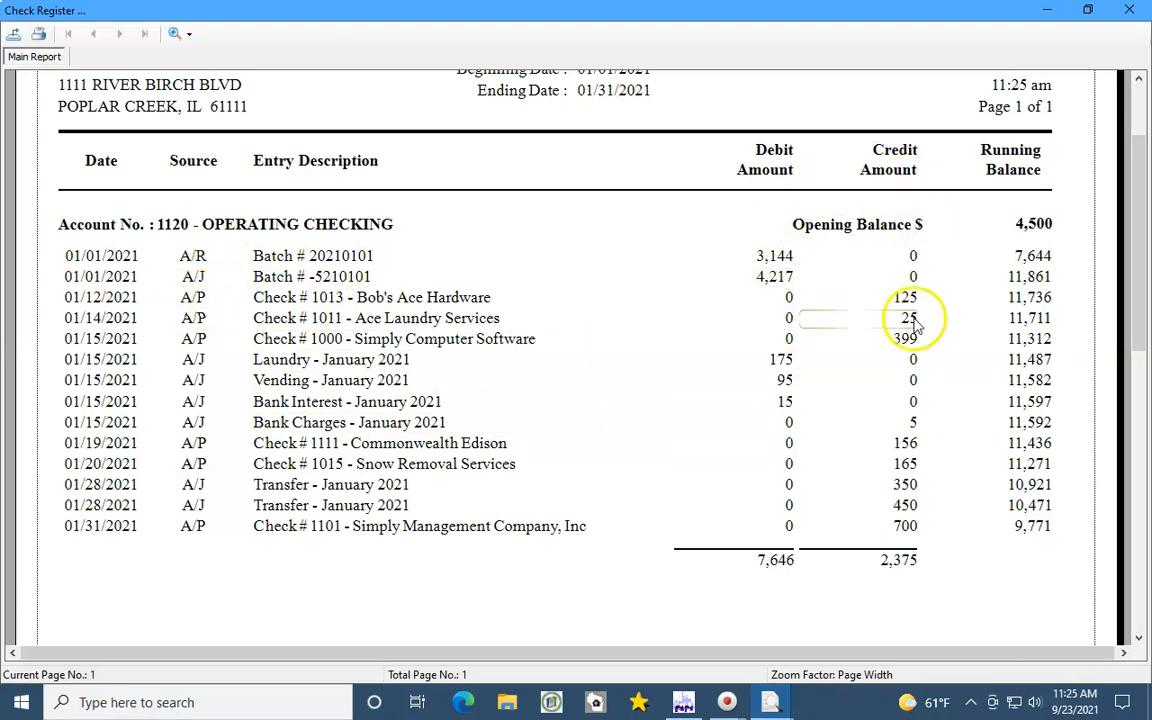
click(1052, 527)
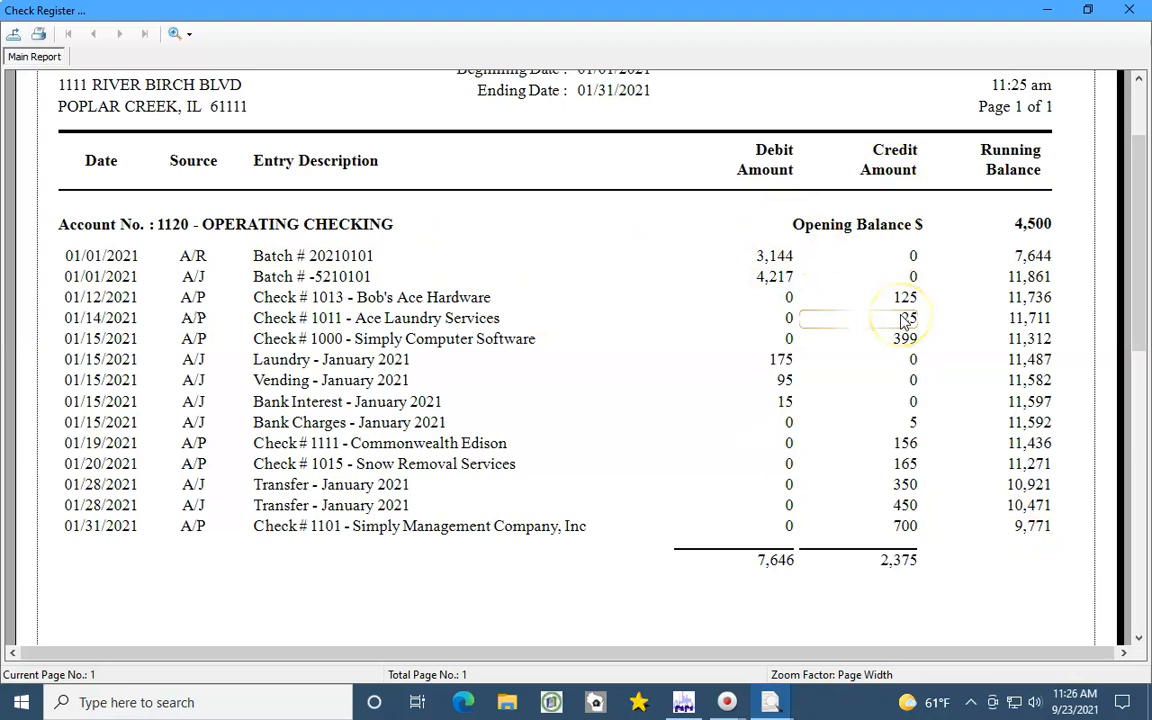
click(200, 260)
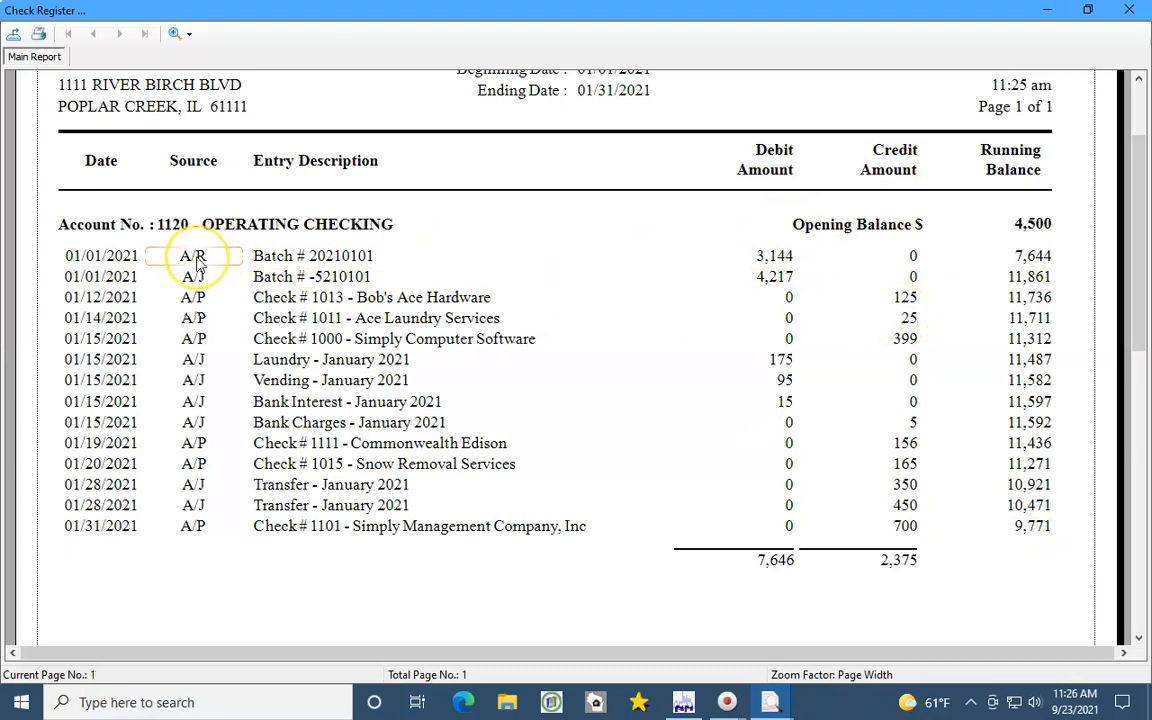
click(200, 284)
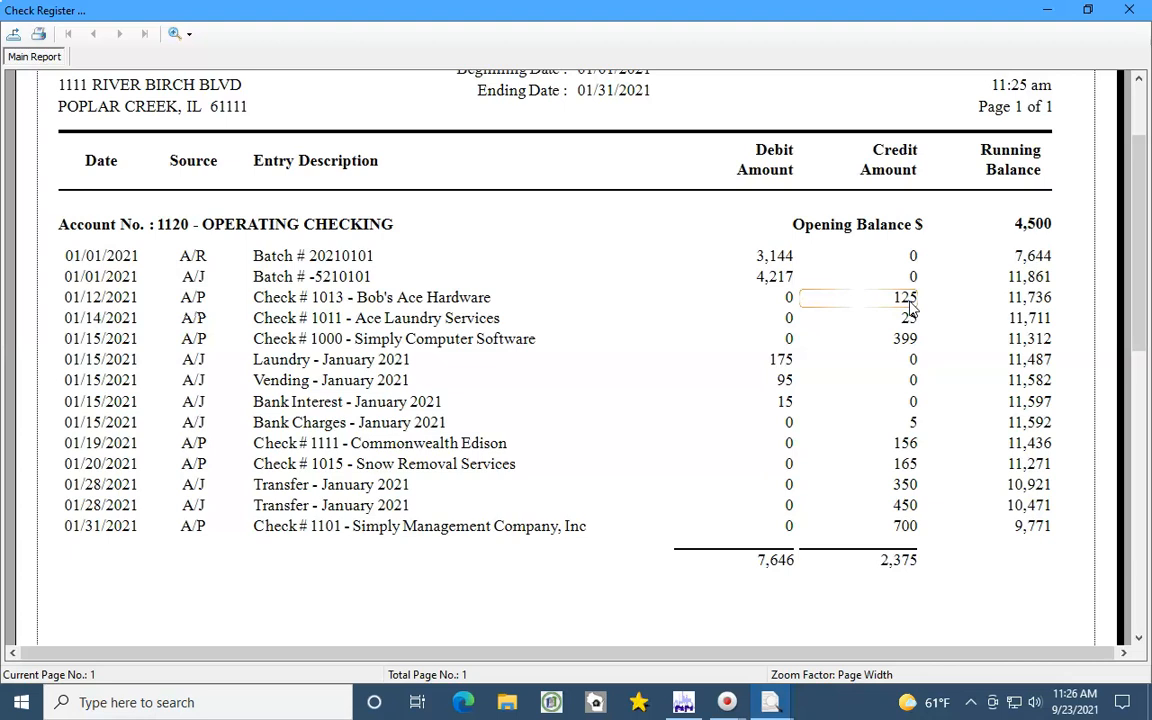
drag(1141, 244, 1141, 195)
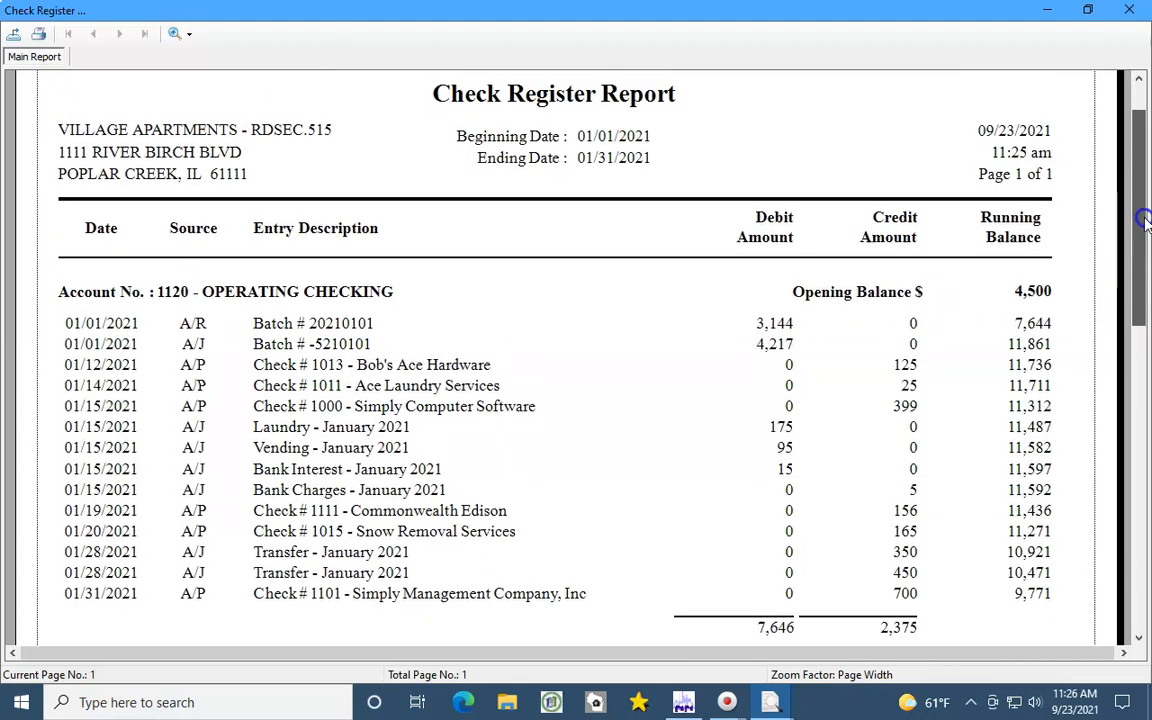
click(1133, 12)
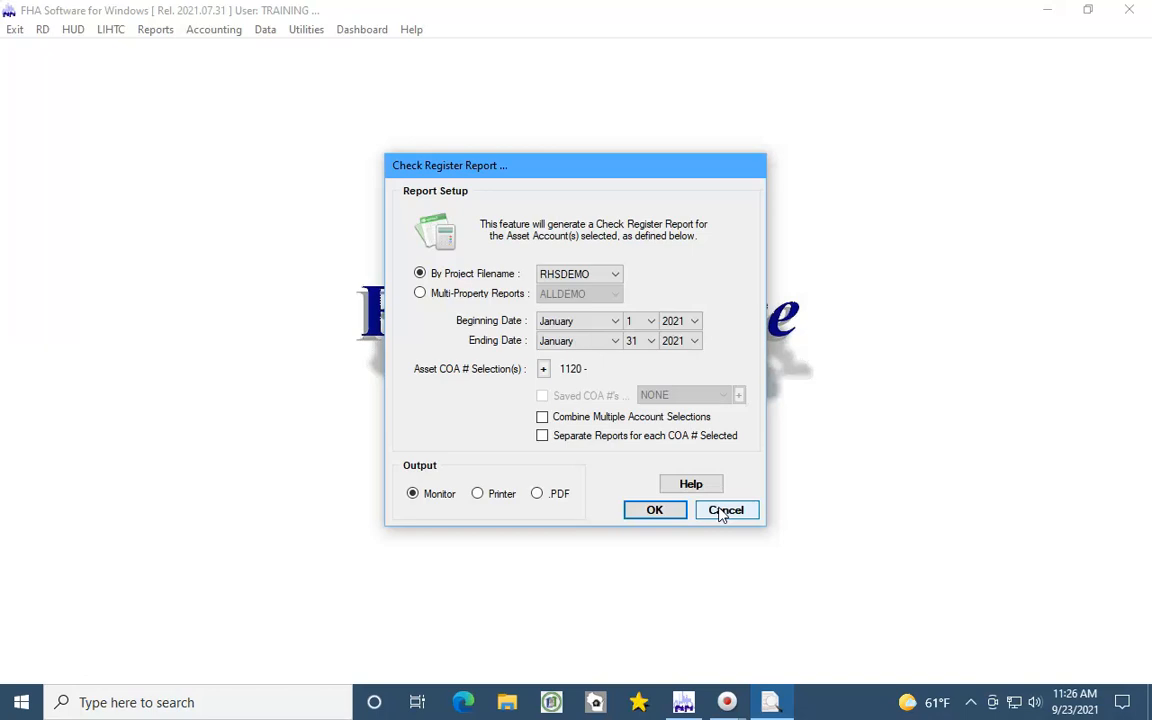
Step: Review the Vendor Ledger Report dates, summary and detail types and vendor selection options for RHSDEMO, and cancel without generating the report
click(217, 33)
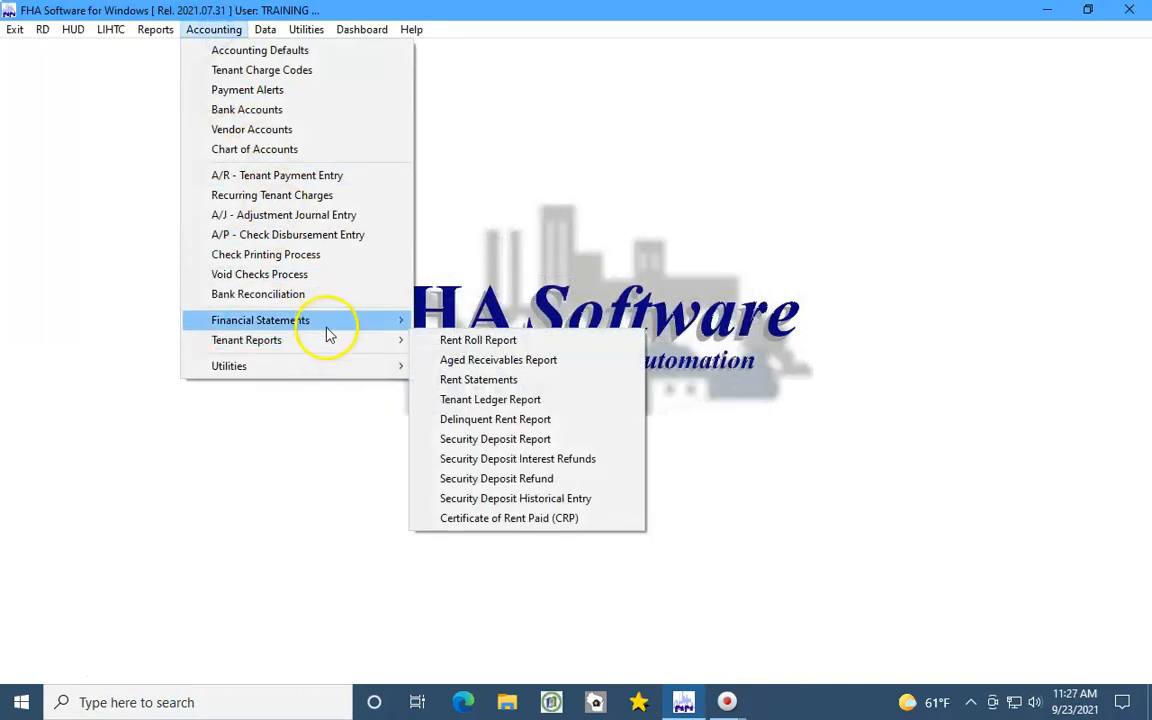
mouse_move(330, 328)
click(522, 439)
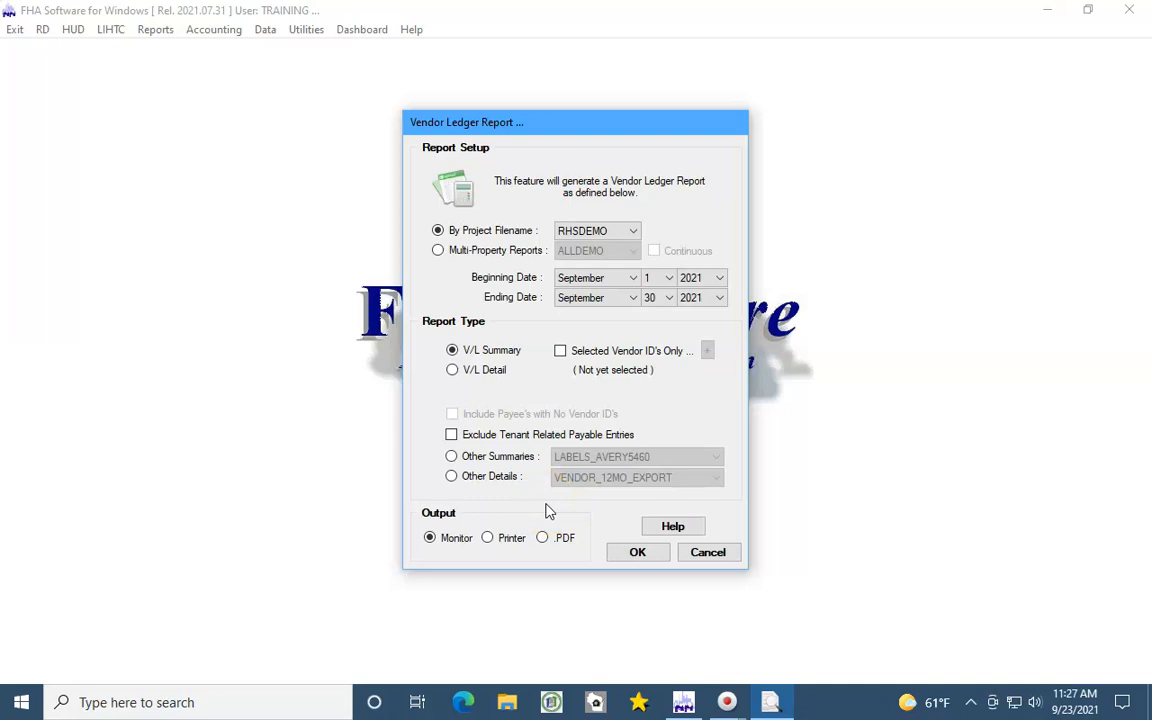
click(714, 556)
Step: Review the IRS 1099 Form Processing tax year, text file, minimum amount and vendor options for RHSDEMO, and cancel without printing
click(209, 30)
mouse_move(339, 327)
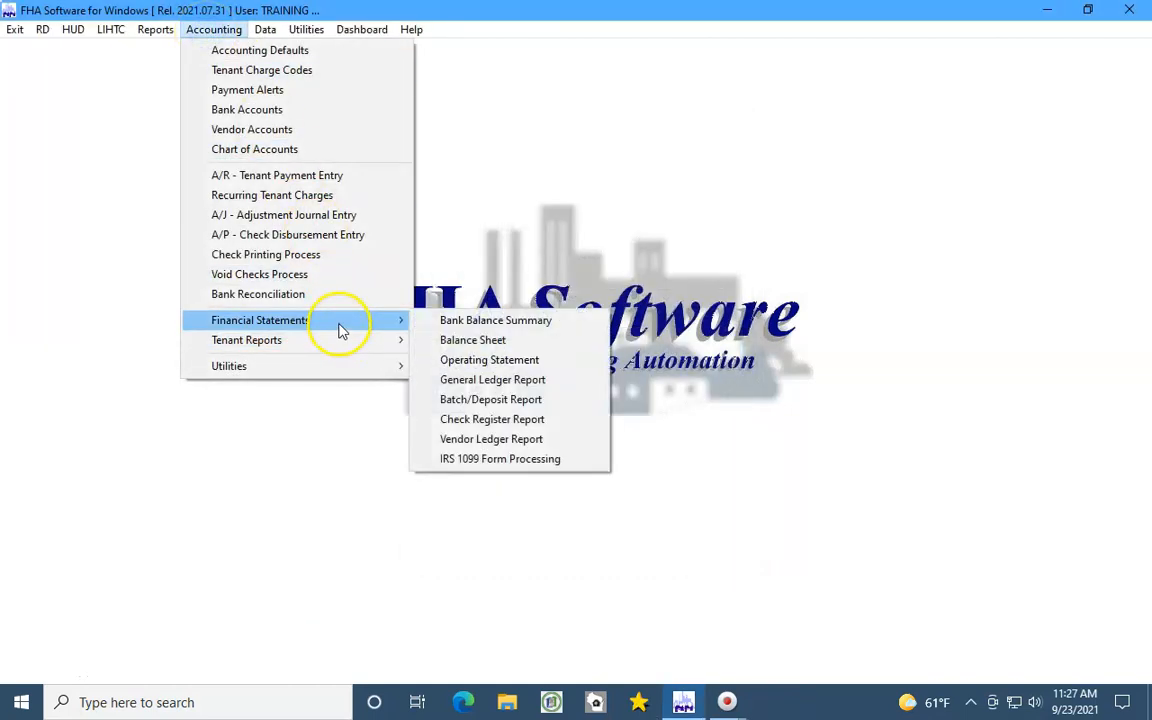
click(522, 459)
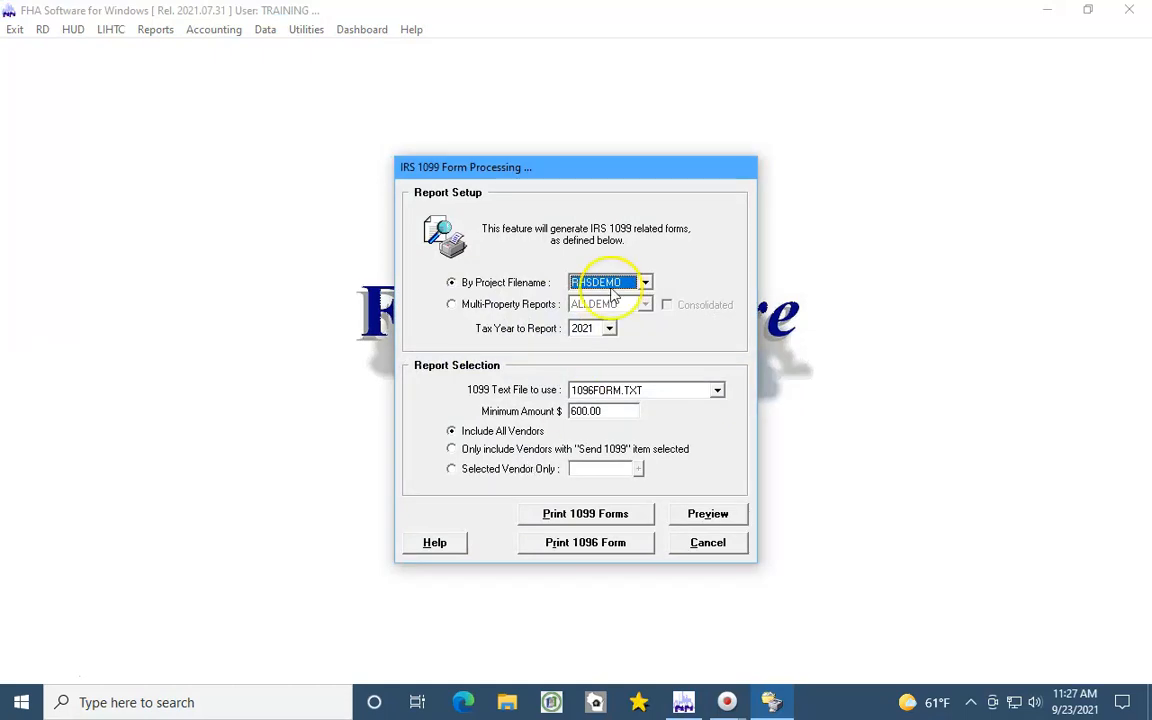
click(706, 545)
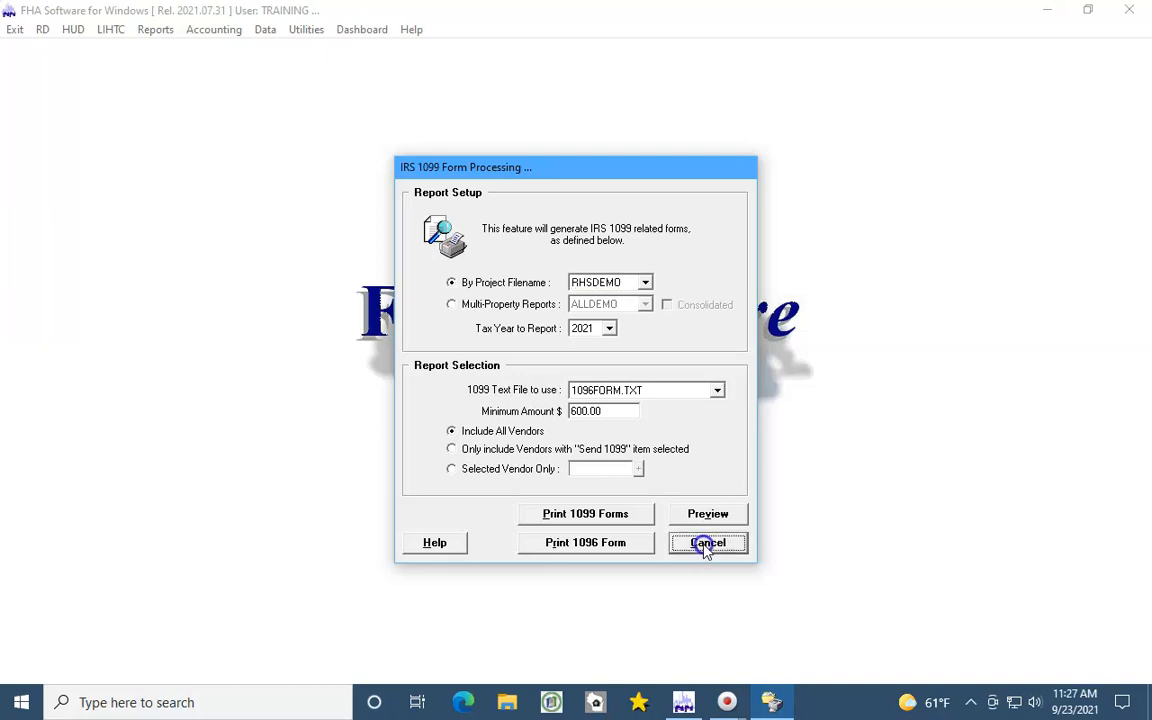
Step: Generate the summary Rent Roll Report for RHSDEMO covering September 1 to 30, 2021, with all tenant charge codes, on the monitor
click(207, 44)
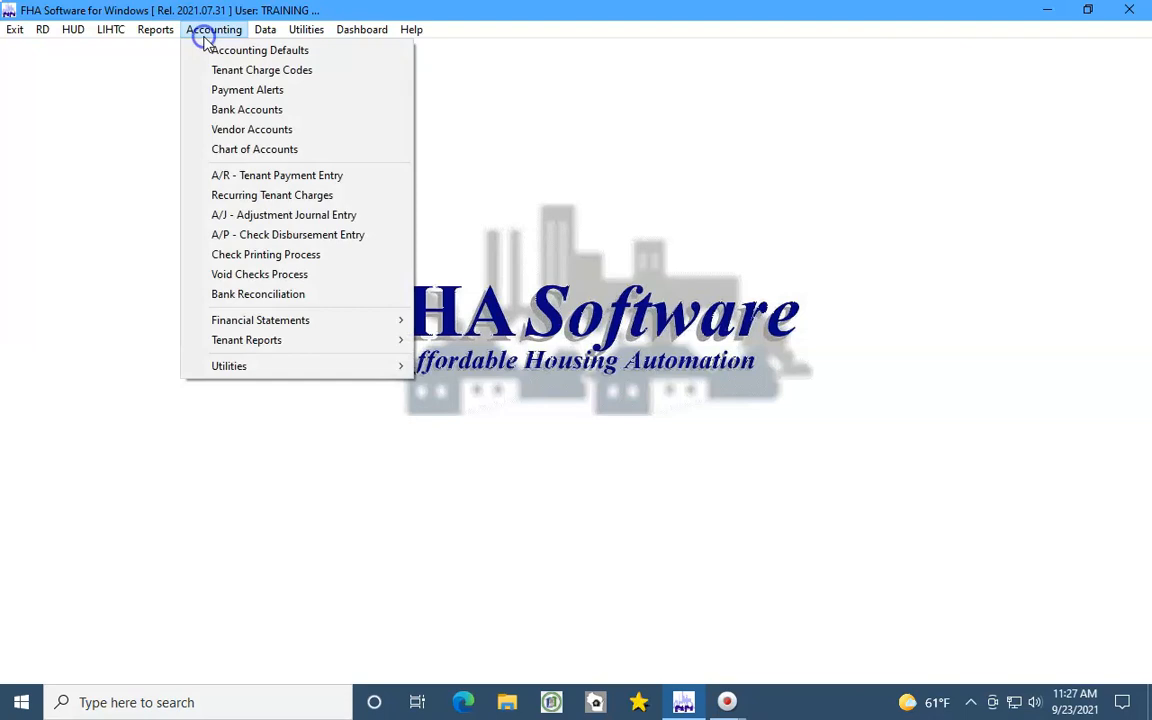
mouse_move(309, 342)
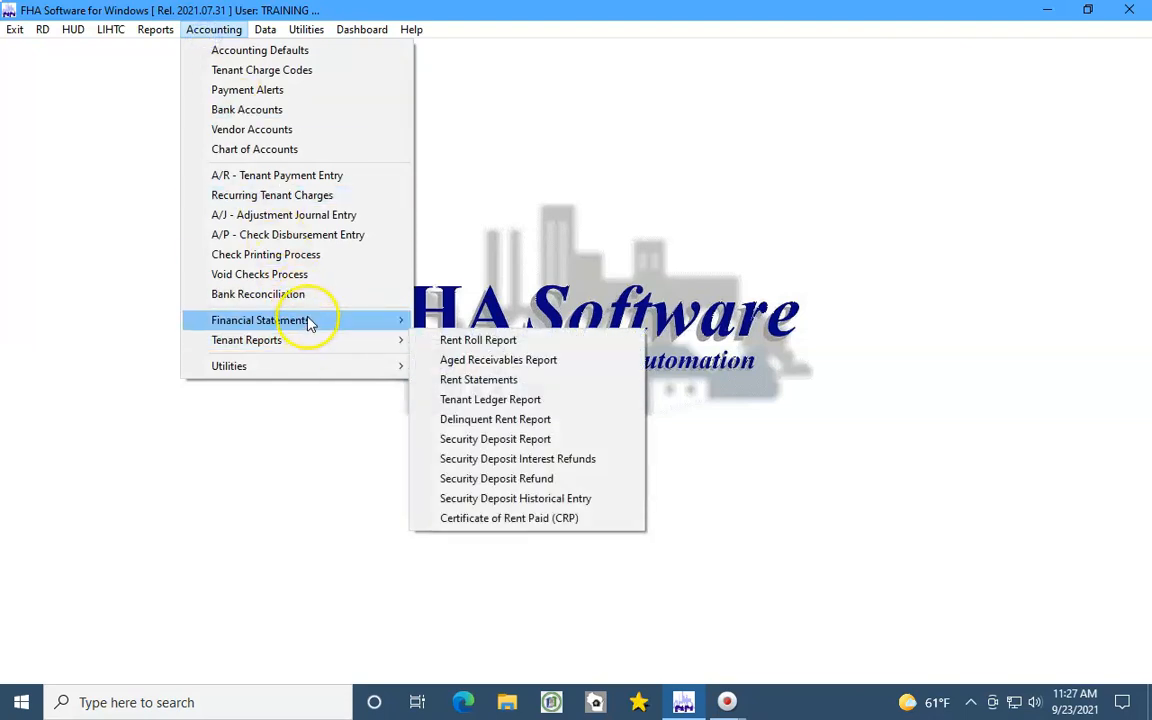
click(567, 343)
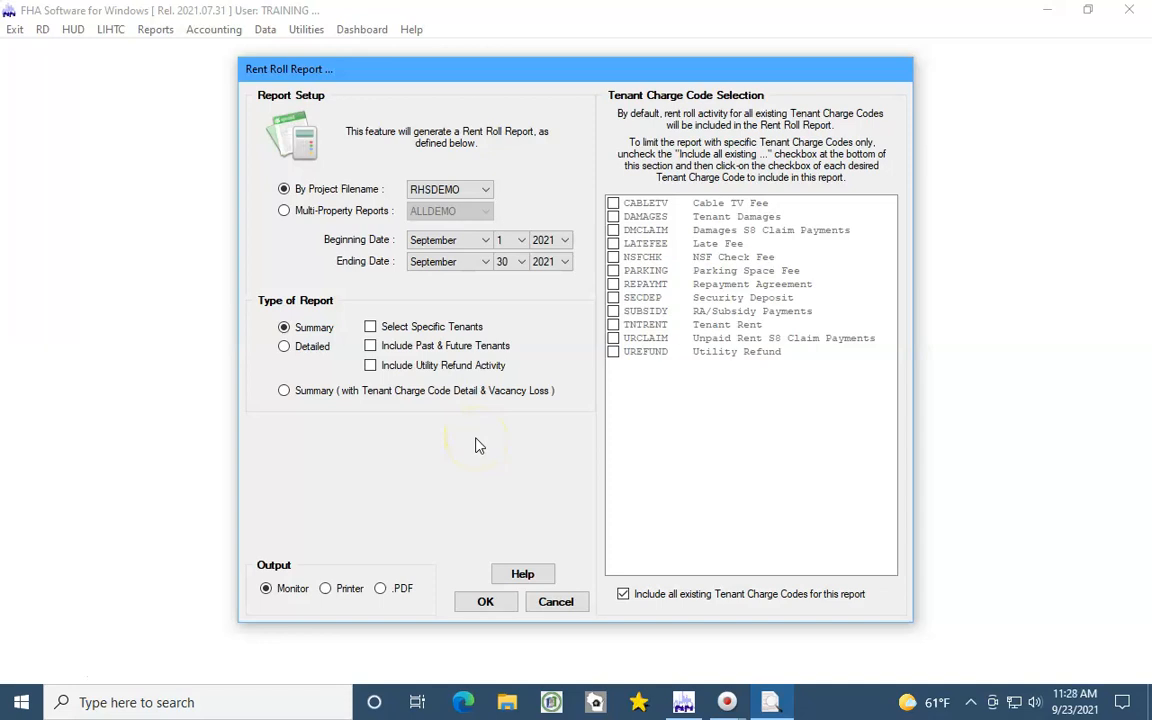
click(484, 601)
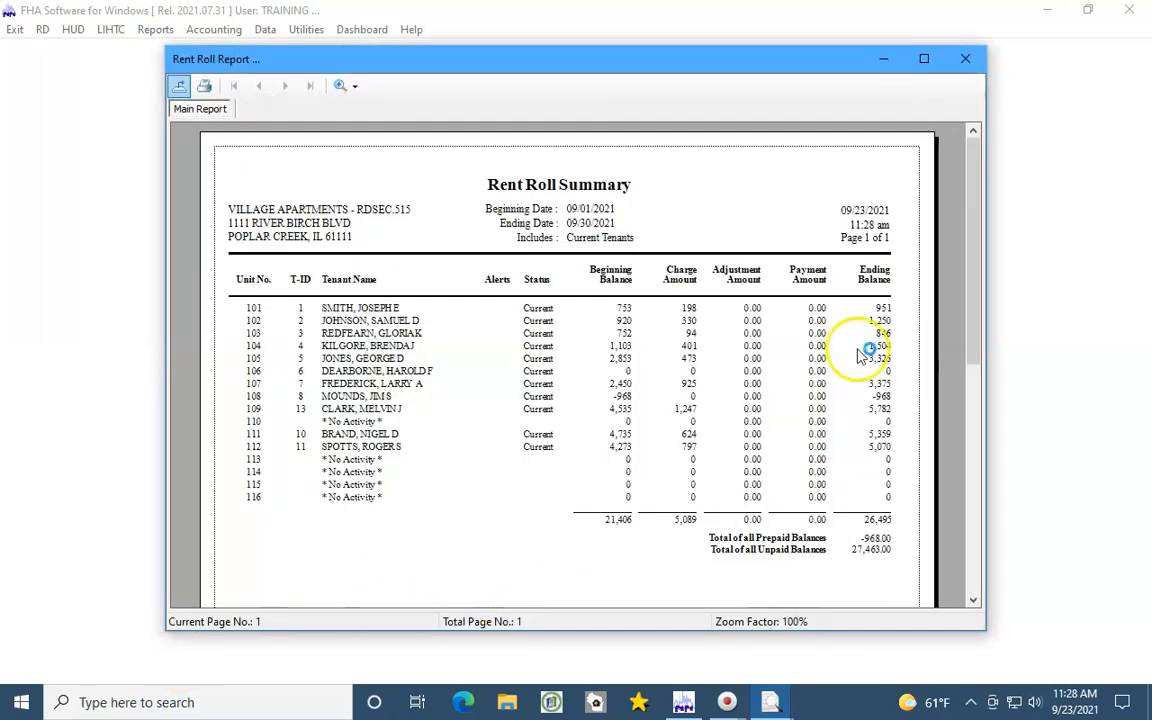
Step: Examine the rent roll's tenant balances, charges, adjustments and payments at full page width, and close the report and its setup
click(924, 59)
click(172, 35)
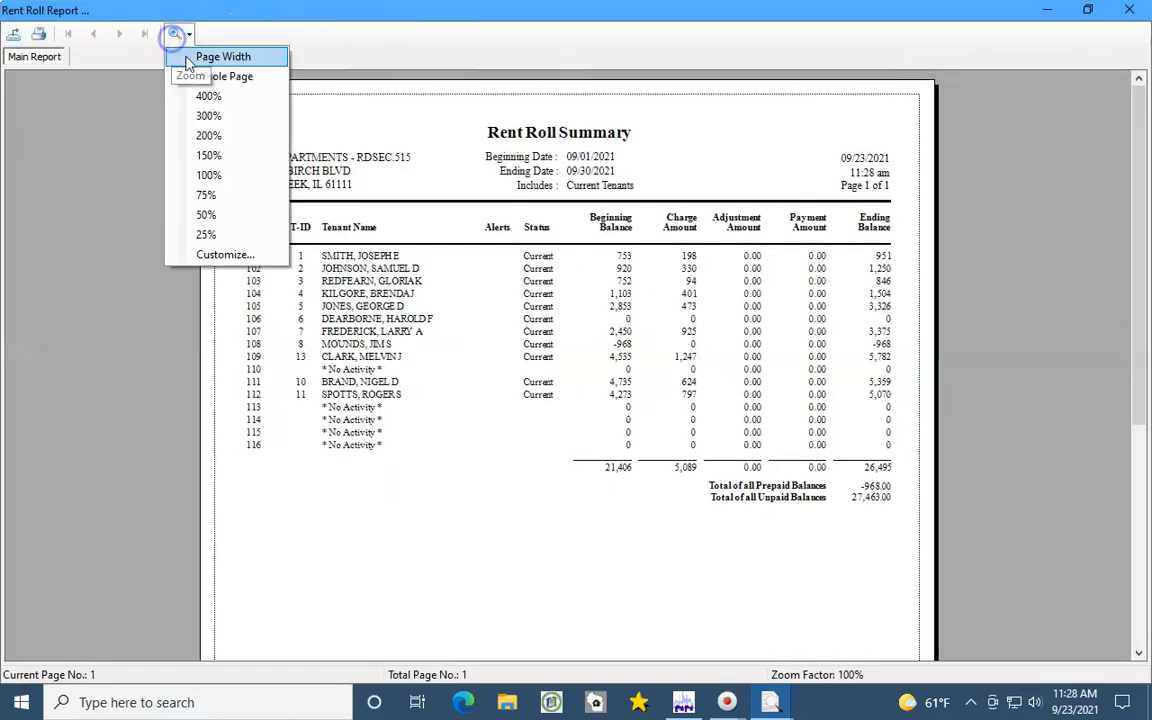
click(185, 53)
drag(1136, 150, 1141, 168)
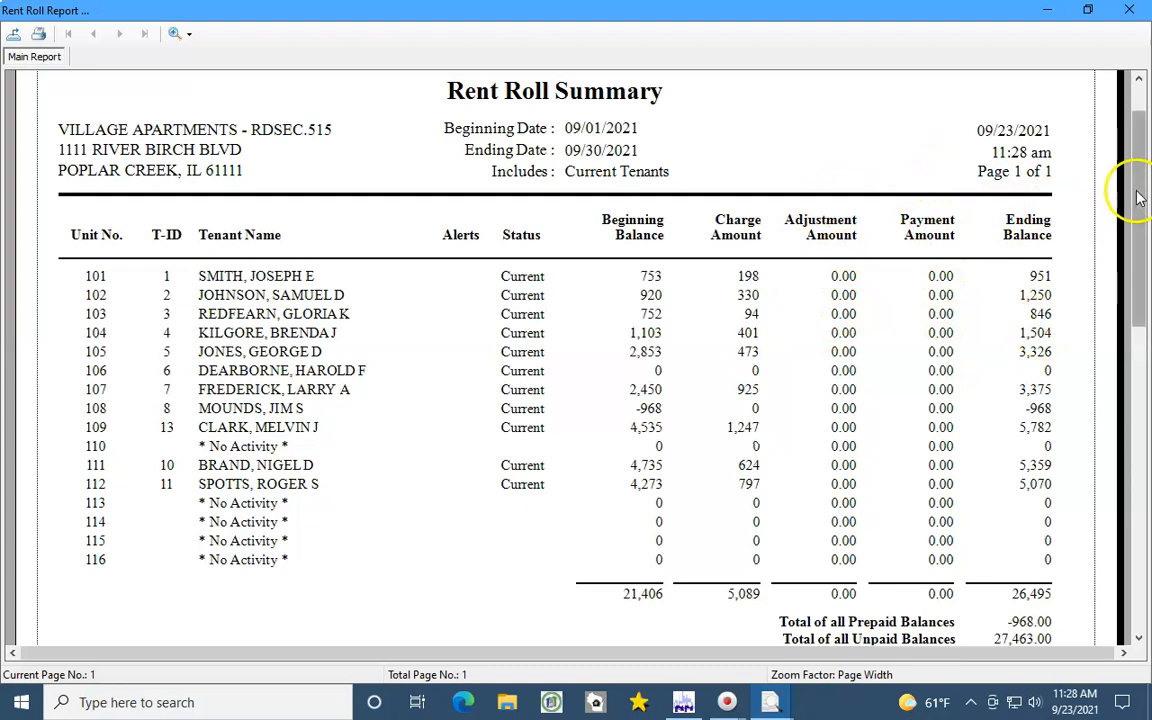
click(1128, 10)
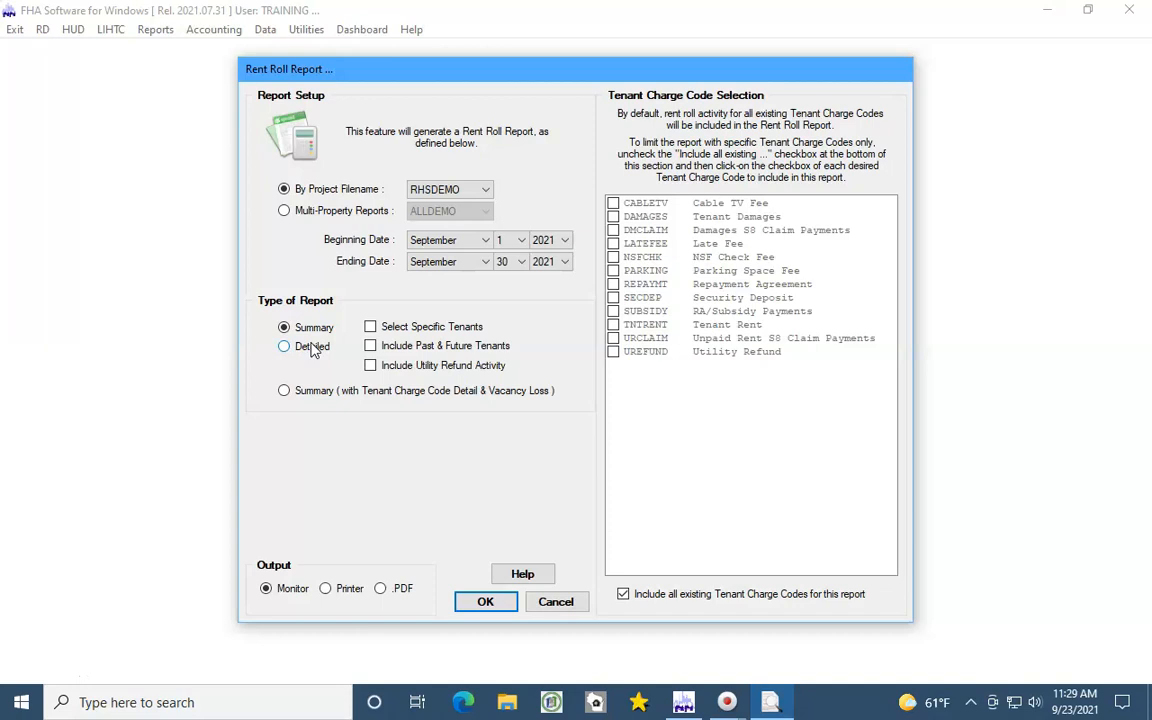
click(548, 606)
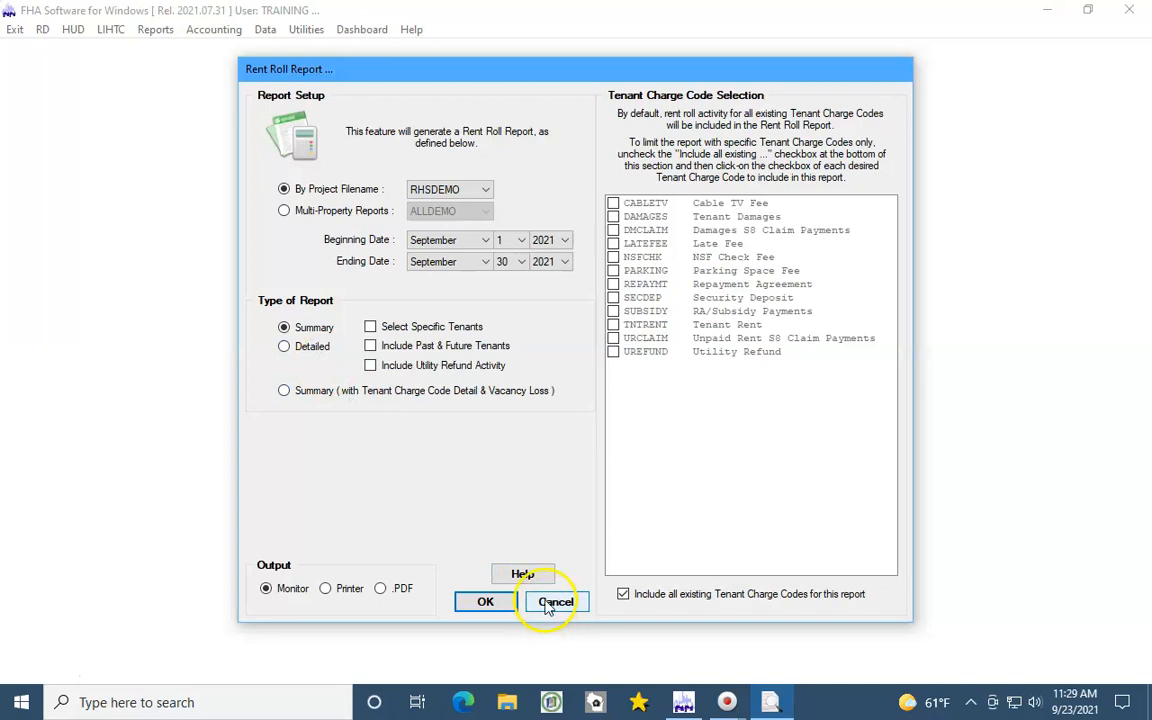
Step: Generate the summary Aged Receivables Report for RHSDEMO for September 2021 on the monitor, review the past-due columns, and close the report and its setup
click(213, 30)
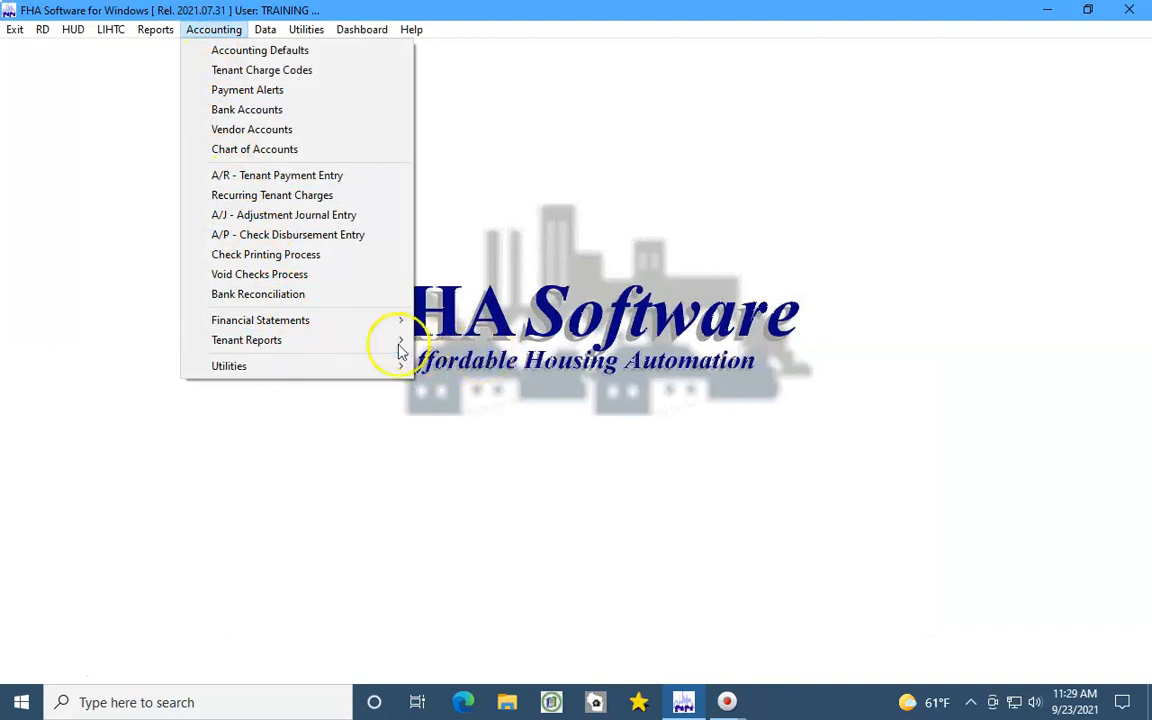
mouse_move(380, 337)
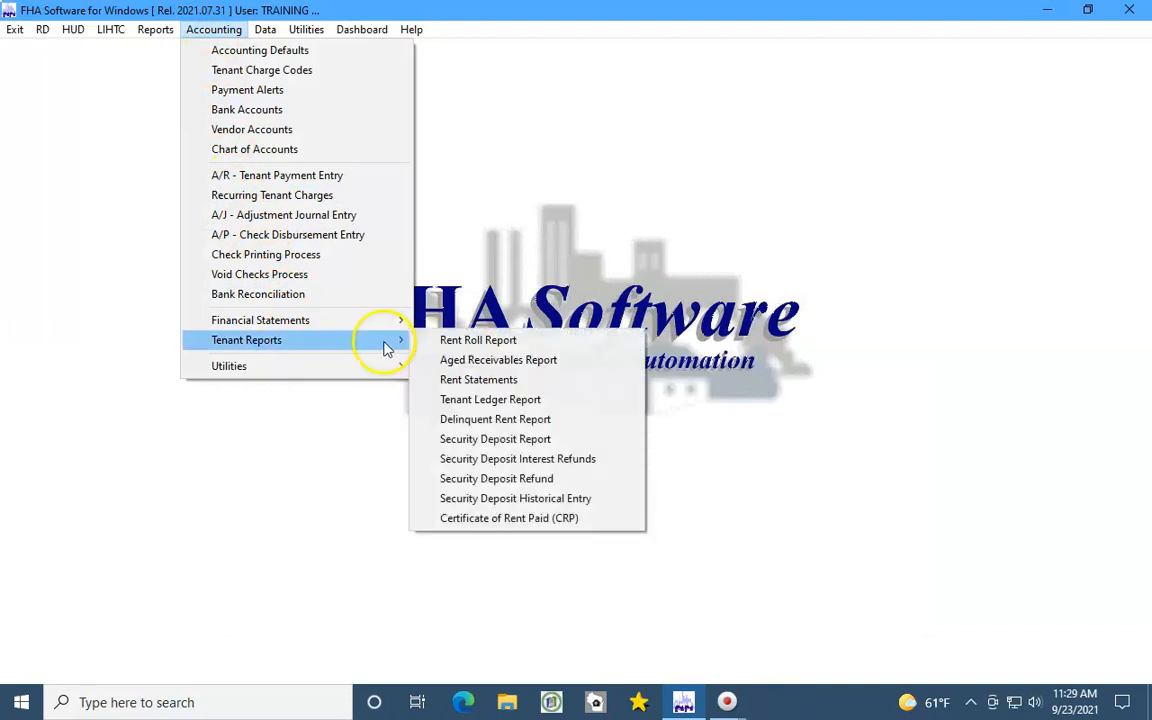
click(455, 362)
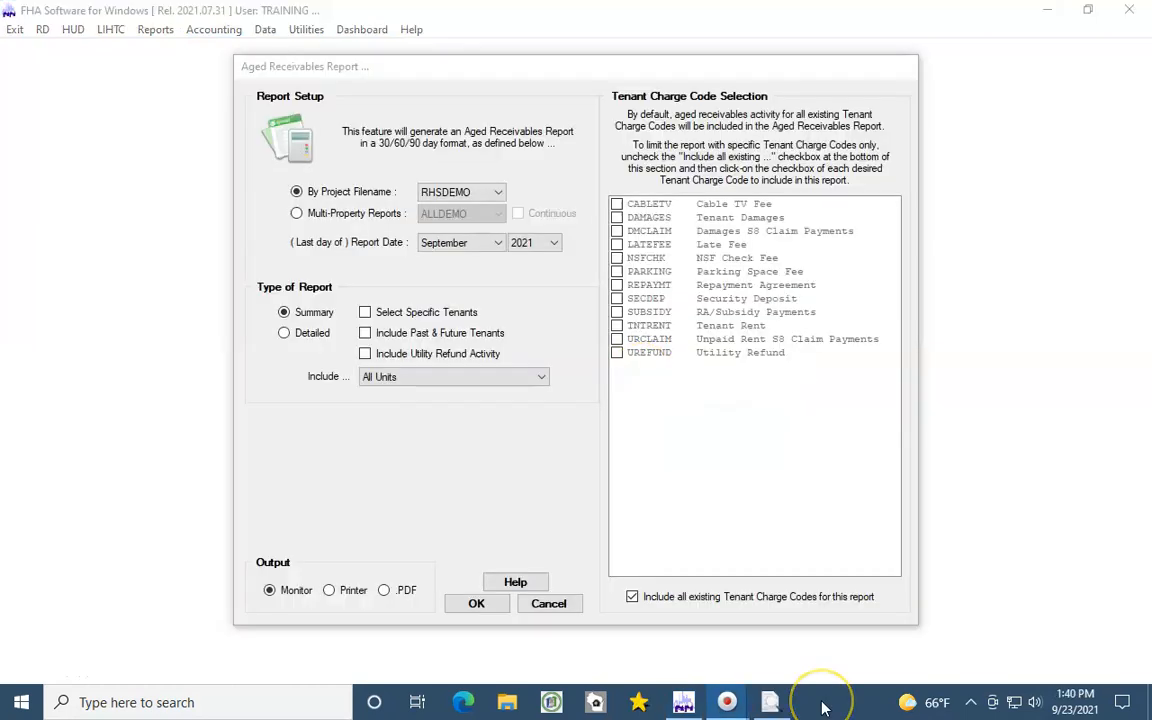
click(551, 63)
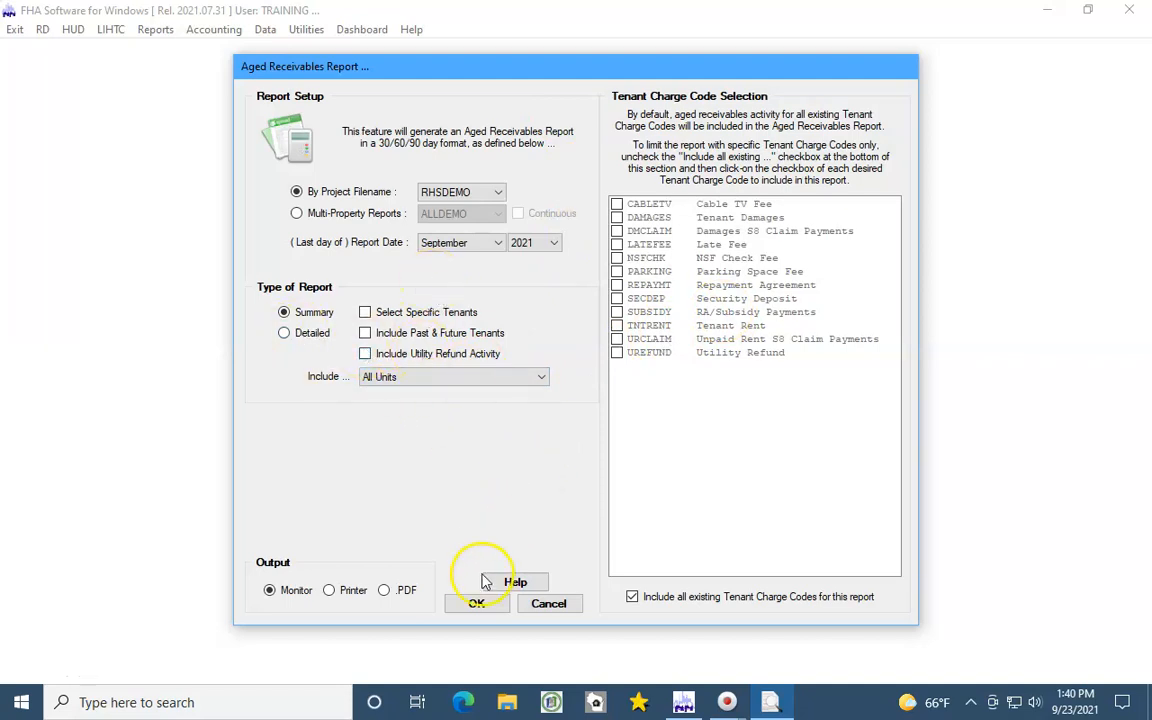
click(476, 603)
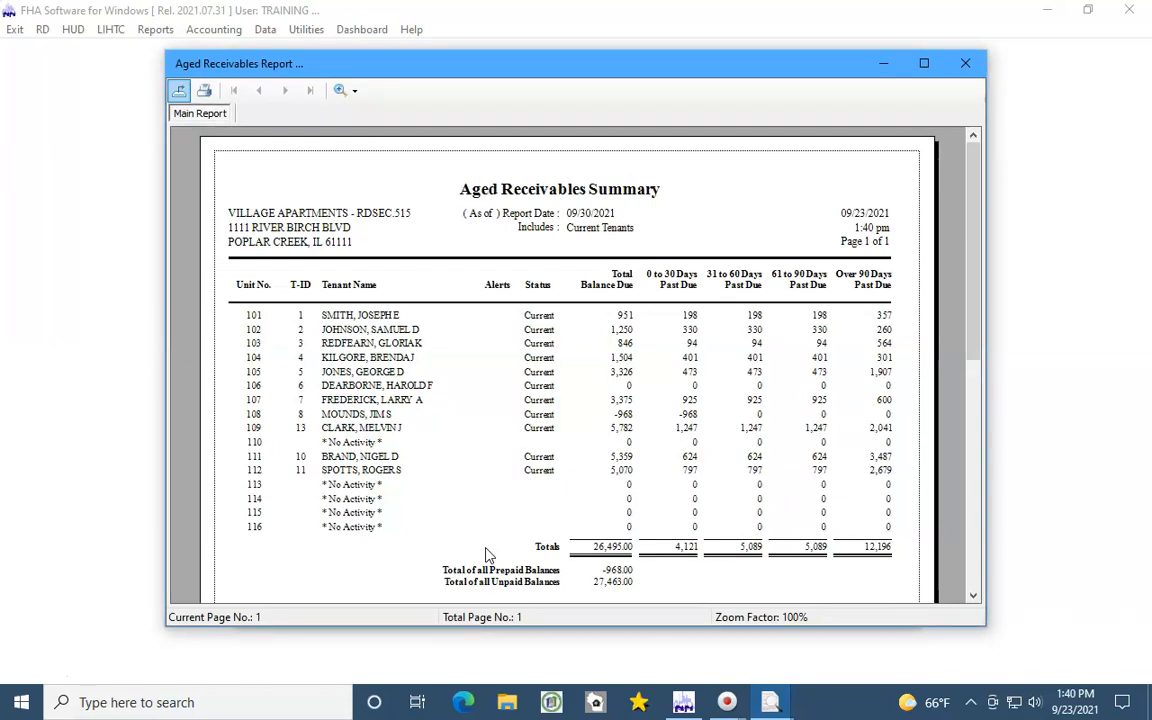
click(966, 68)
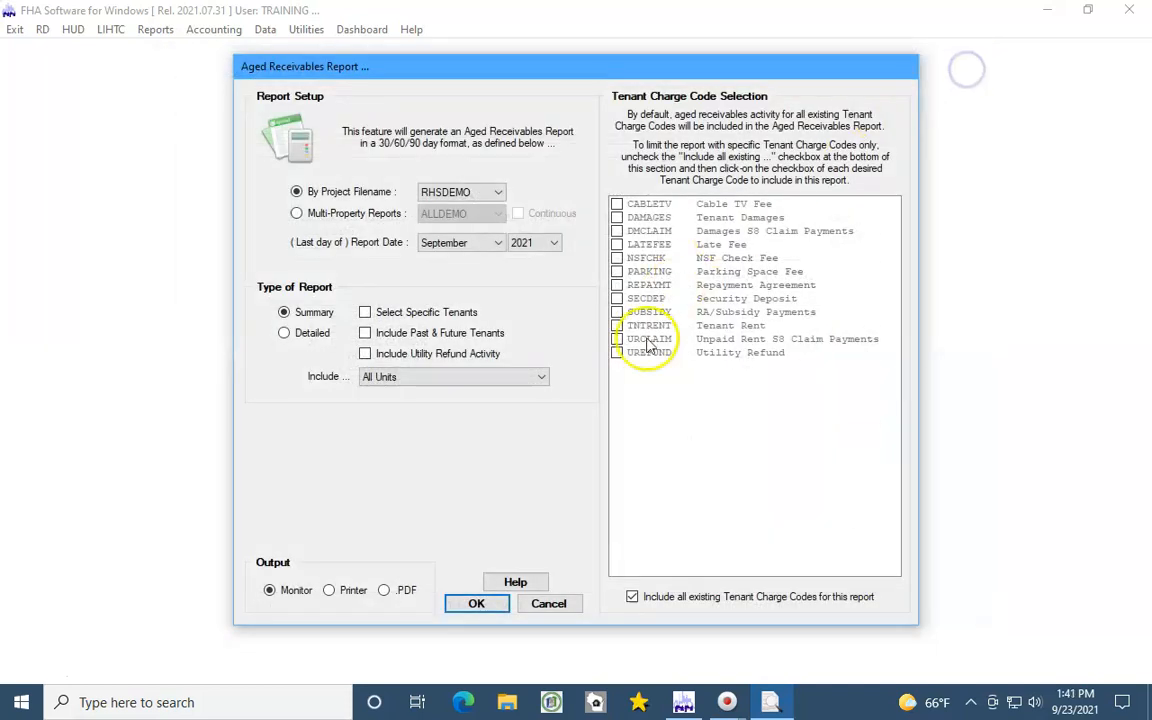
click(568, 604)
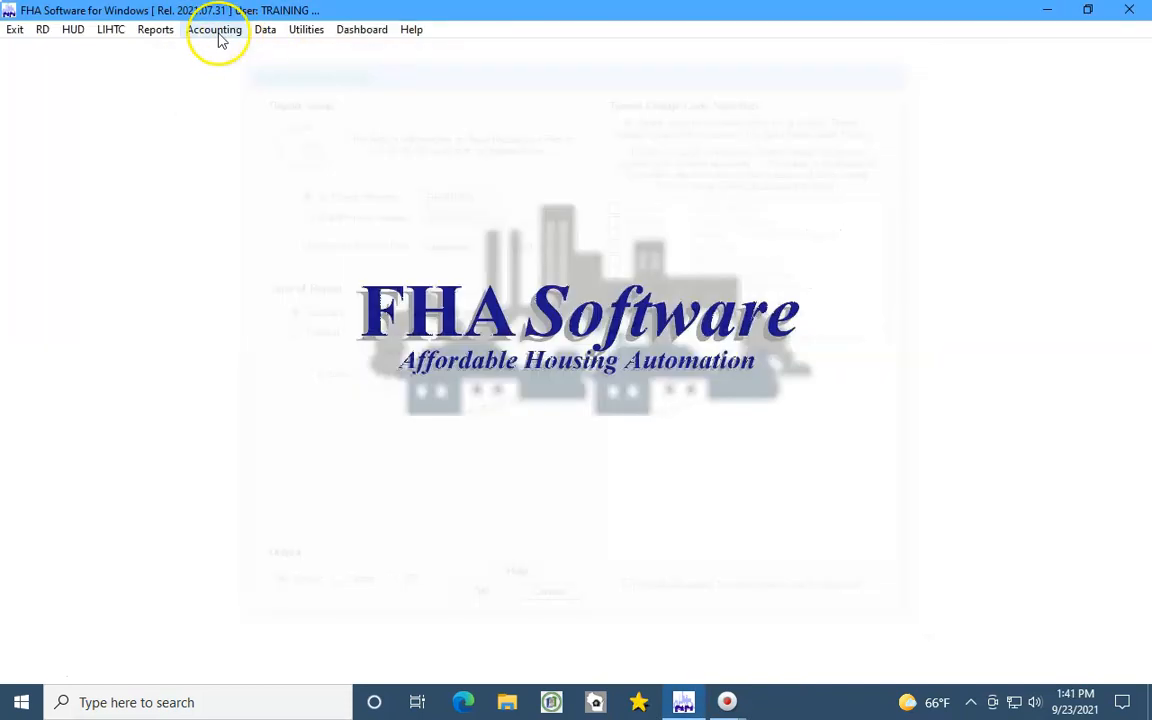
Step: Generate standard Rent Statements for RHSDEMO for September 2021 on the monitor, review the first statement, and close the report and its setup
click(216, 33)
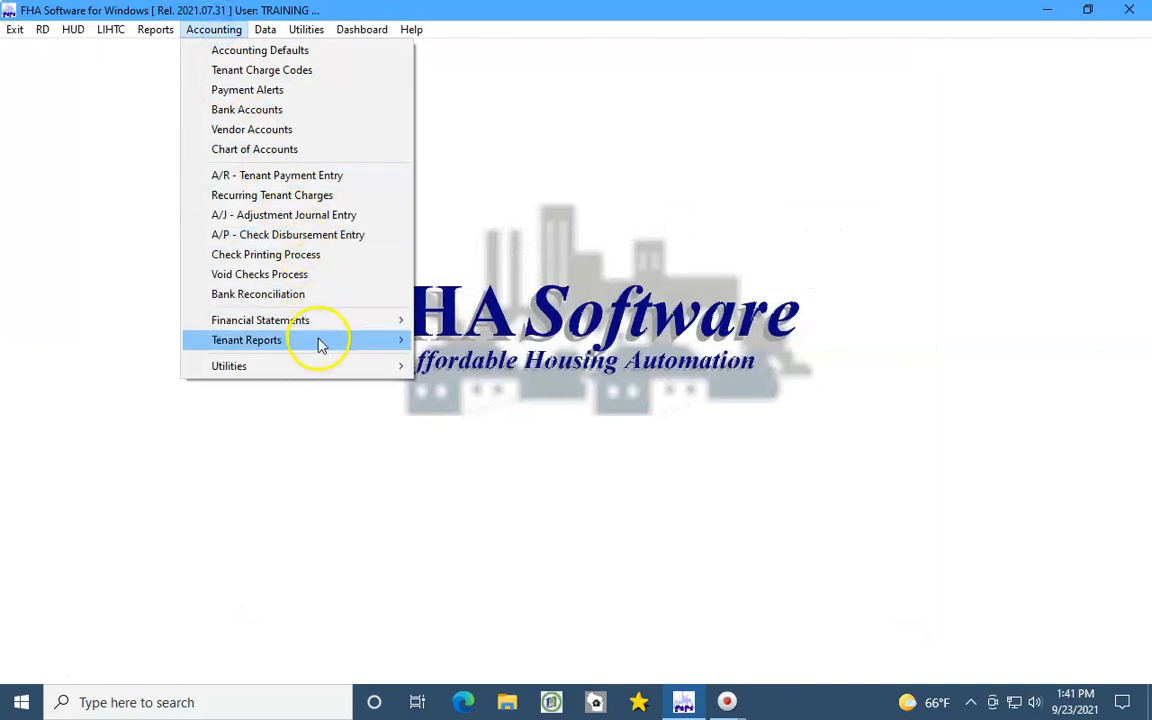
mouse_move(321, 344)
click(468, 379)
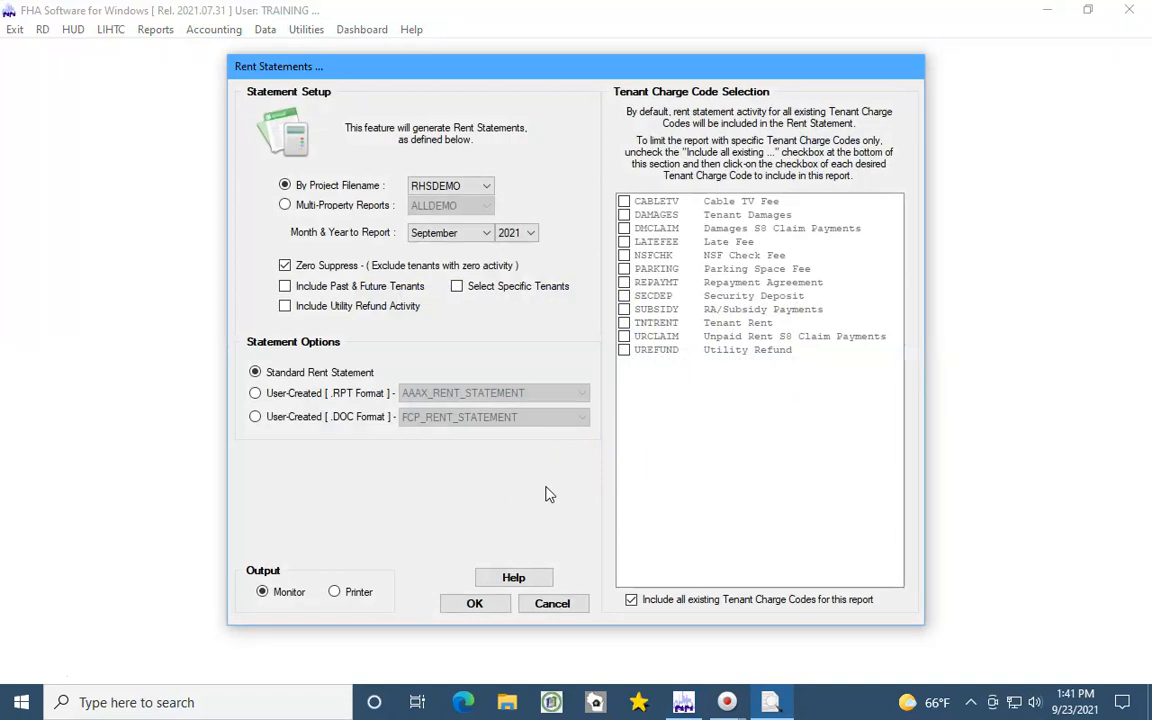
click(488, 603)
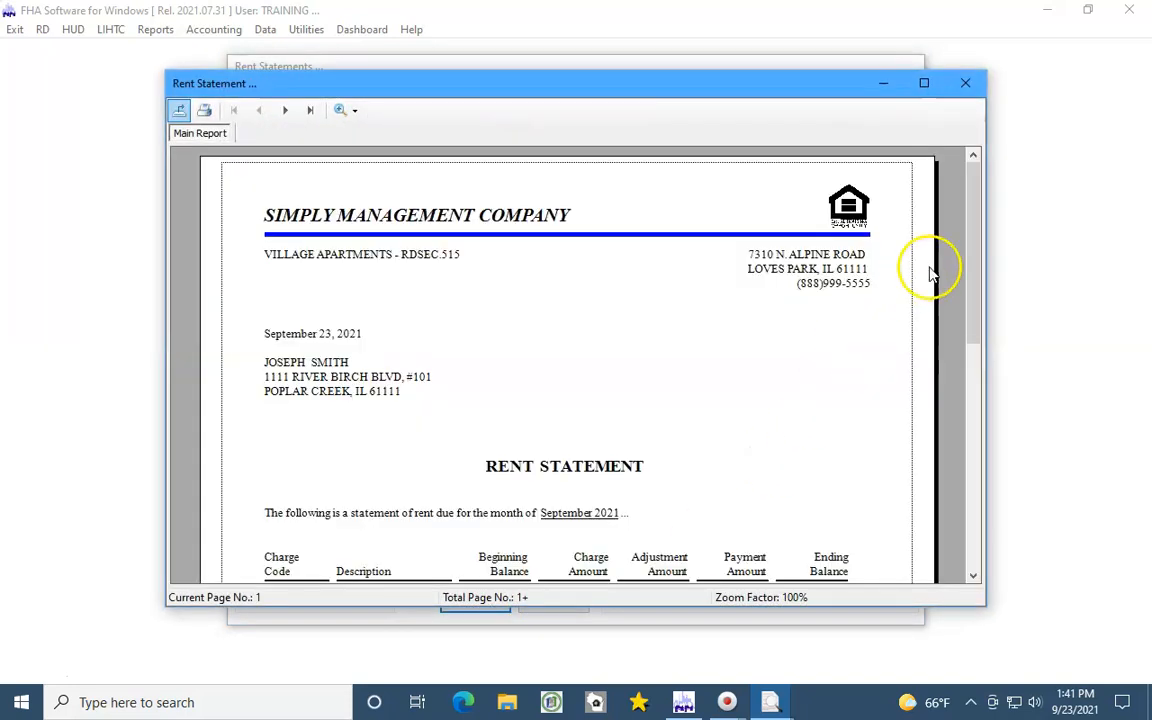
drag(972, 239, 968, 314)
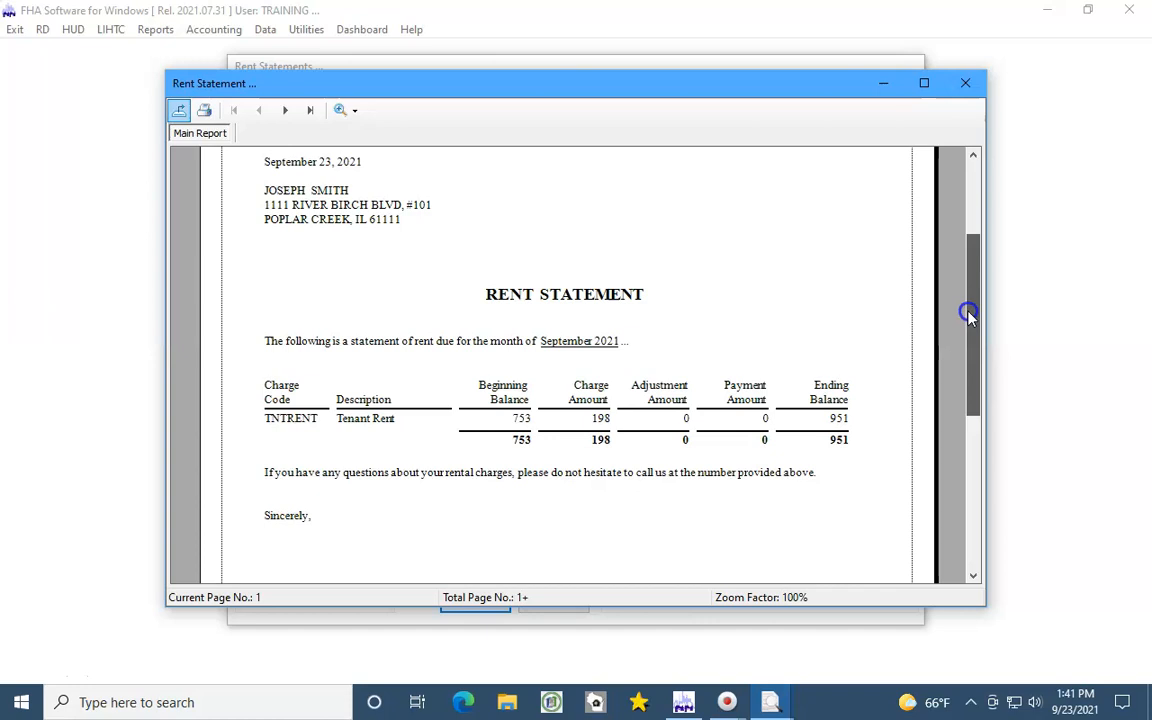
drag(968, 314, 977, 226)
click(966, 87)
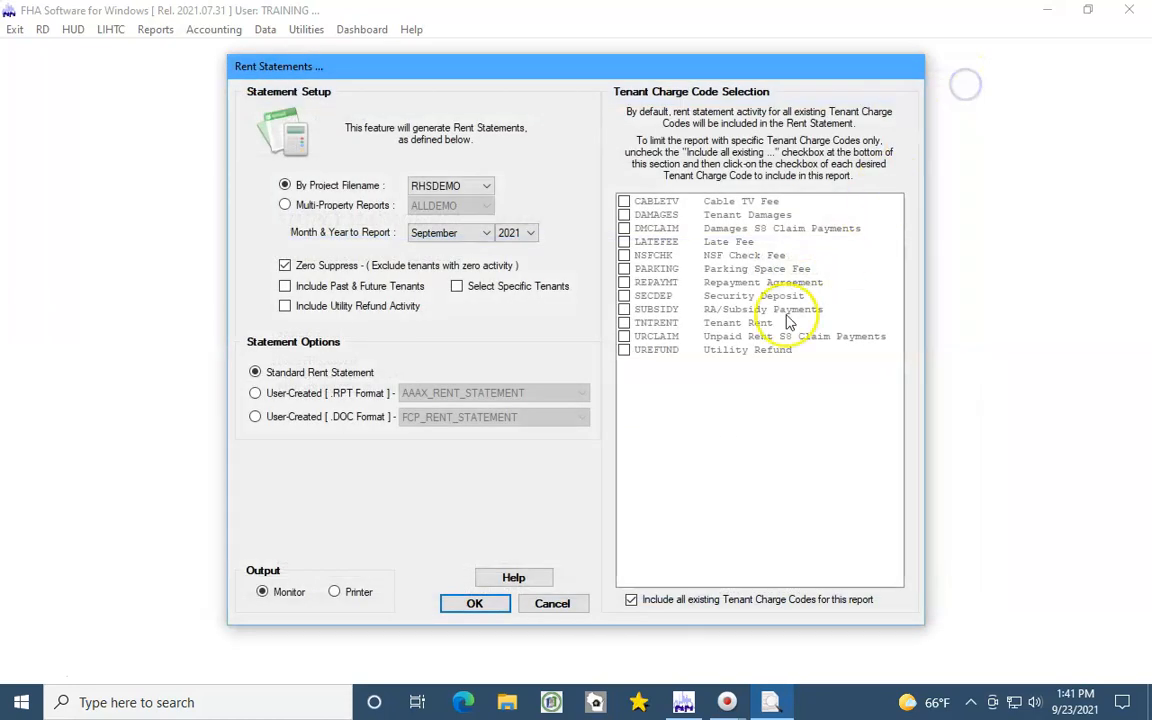
click(553, 604)
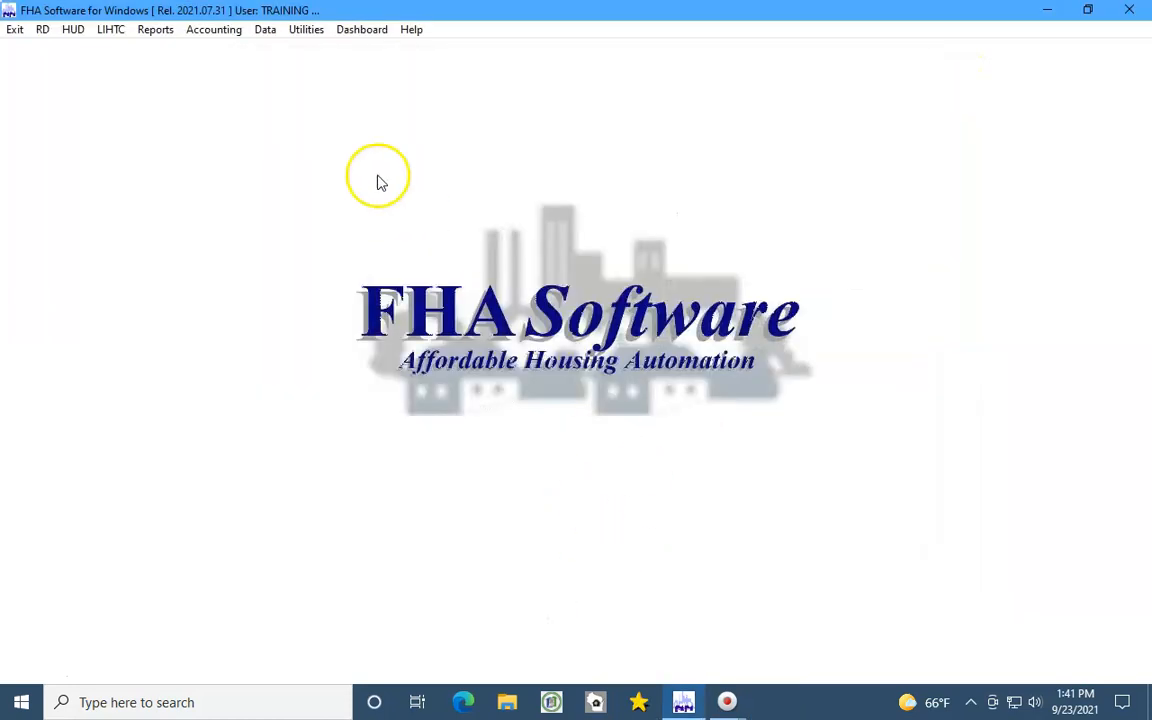
Step: Open the Tenant Ledger Report setup to review it
click(214, 31)
mouse_move(268, 342)
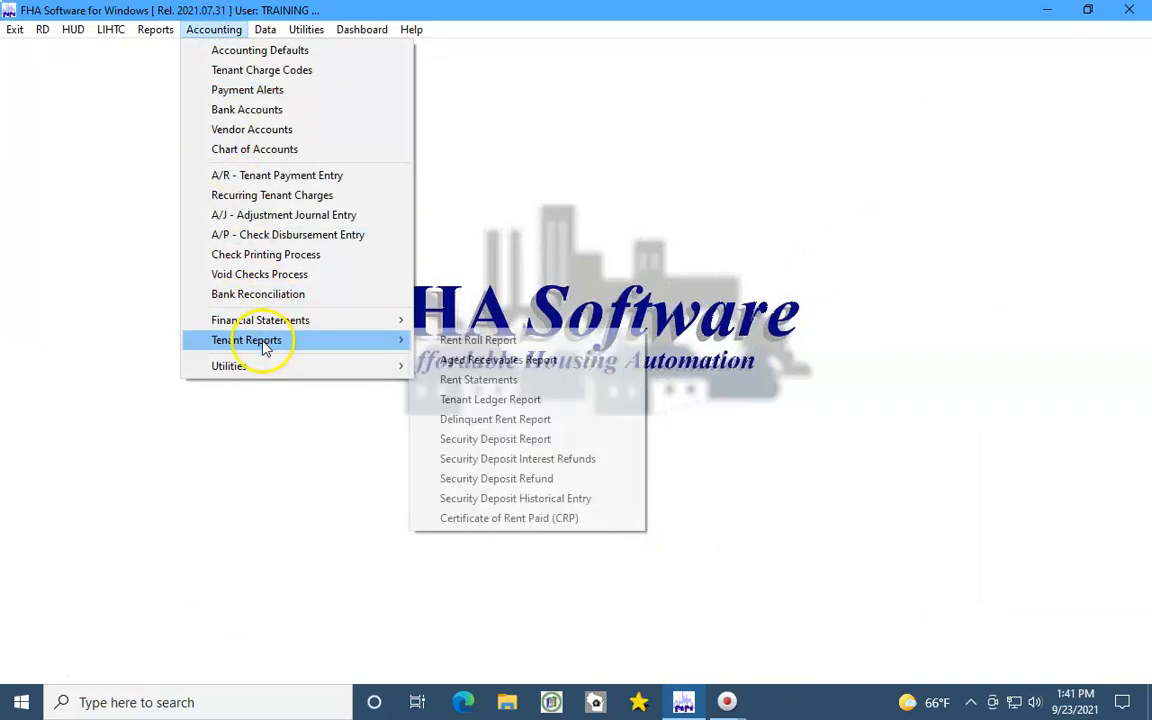
click(510, 400)
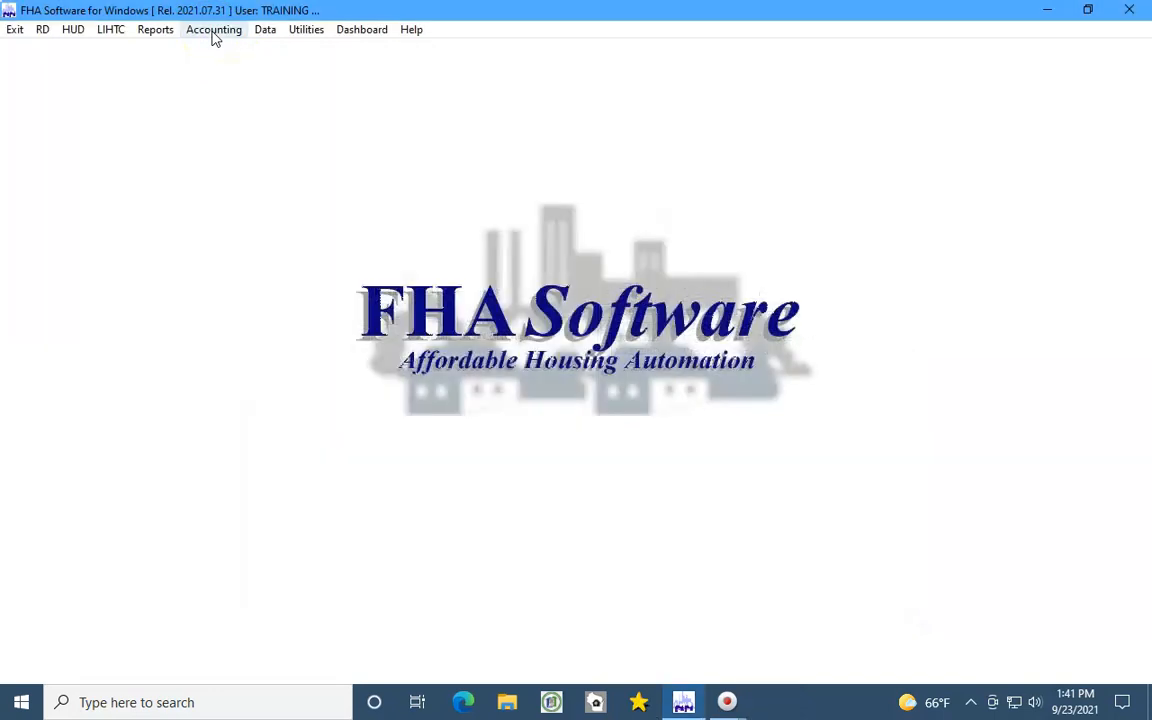
Step: Review the Delinquent Rent Report's delinquency date, late fee, late notice and charge code options for RHSDEMO, and cancel without generating the report
click(215, 38)
mouse_move(296, 346)
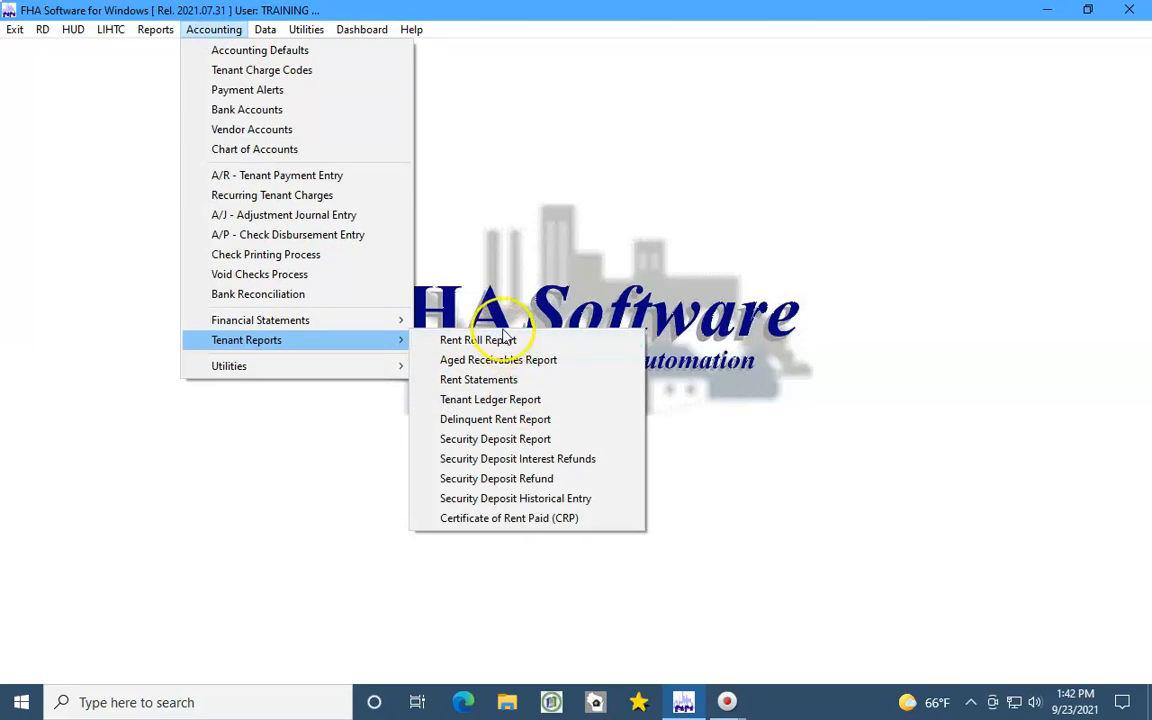
click(505, 419)
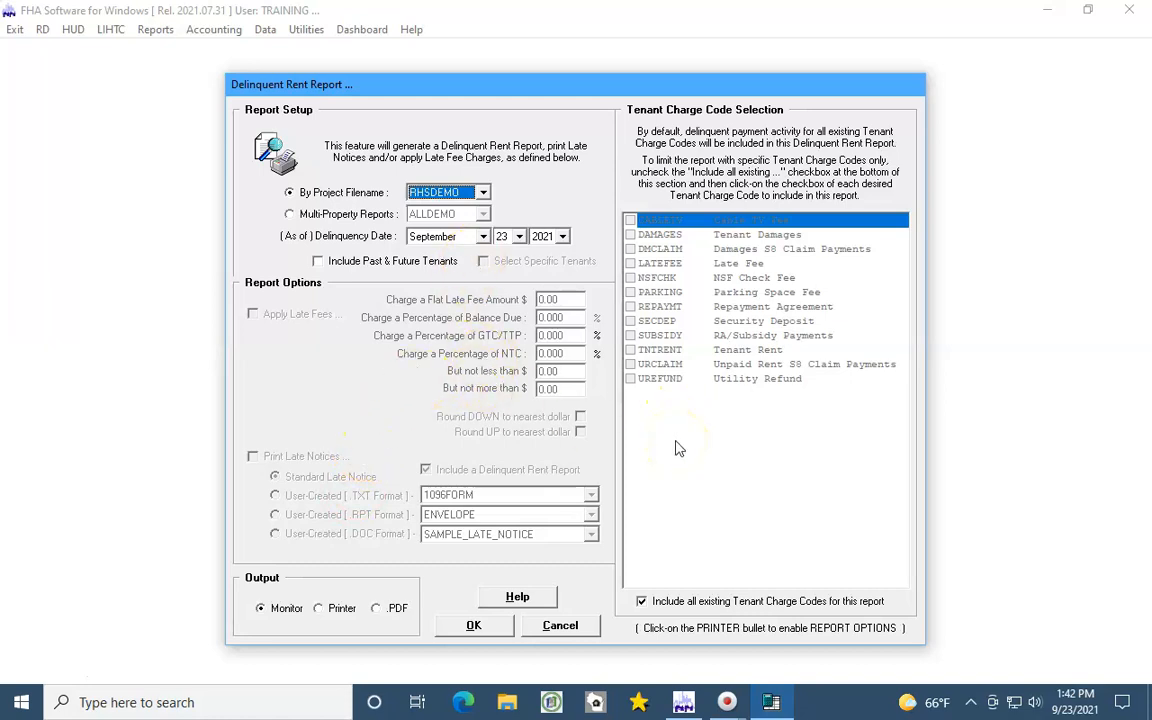
click(556, 626)
Step: Generate the Security Deposit Report summary on the monitor, review the amounts paid and move-out dates, and close the report
click(213, 29)
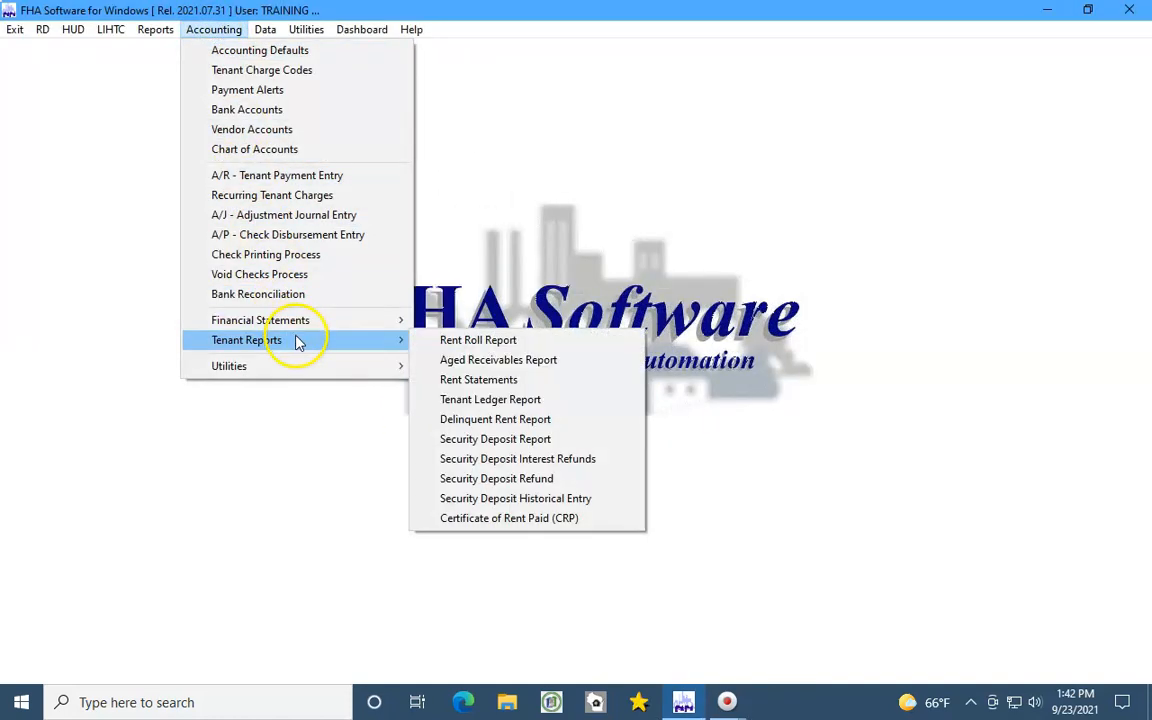
click(515, 441)
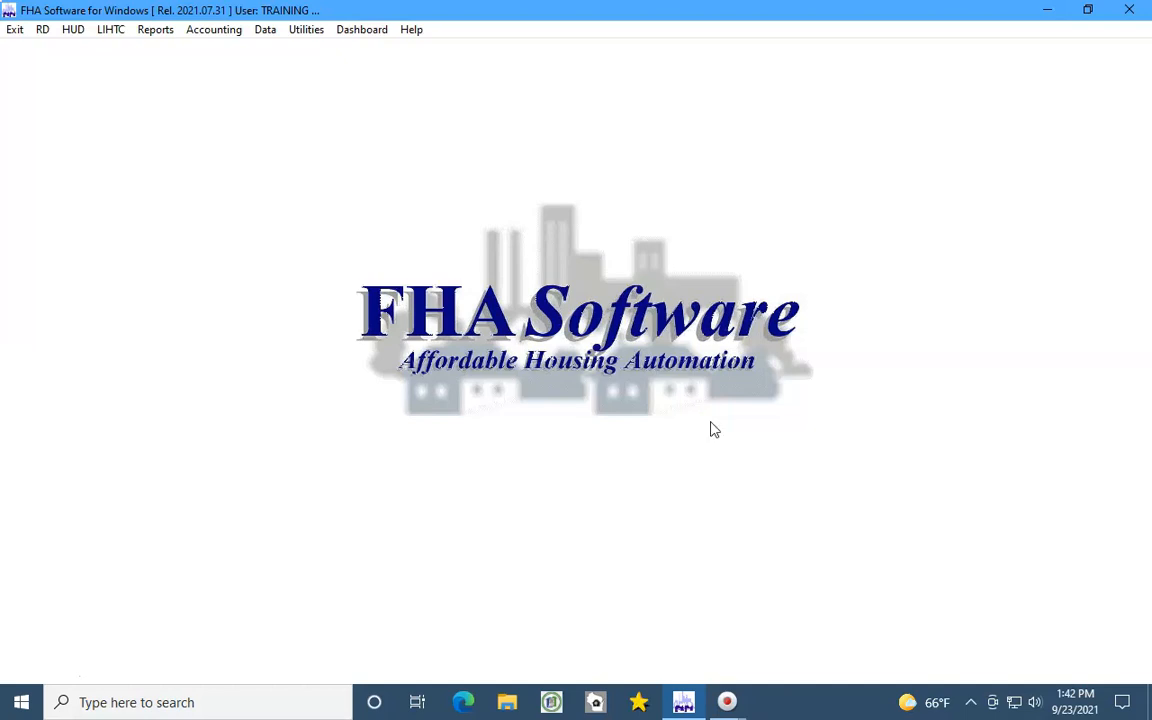
click(485, 606)
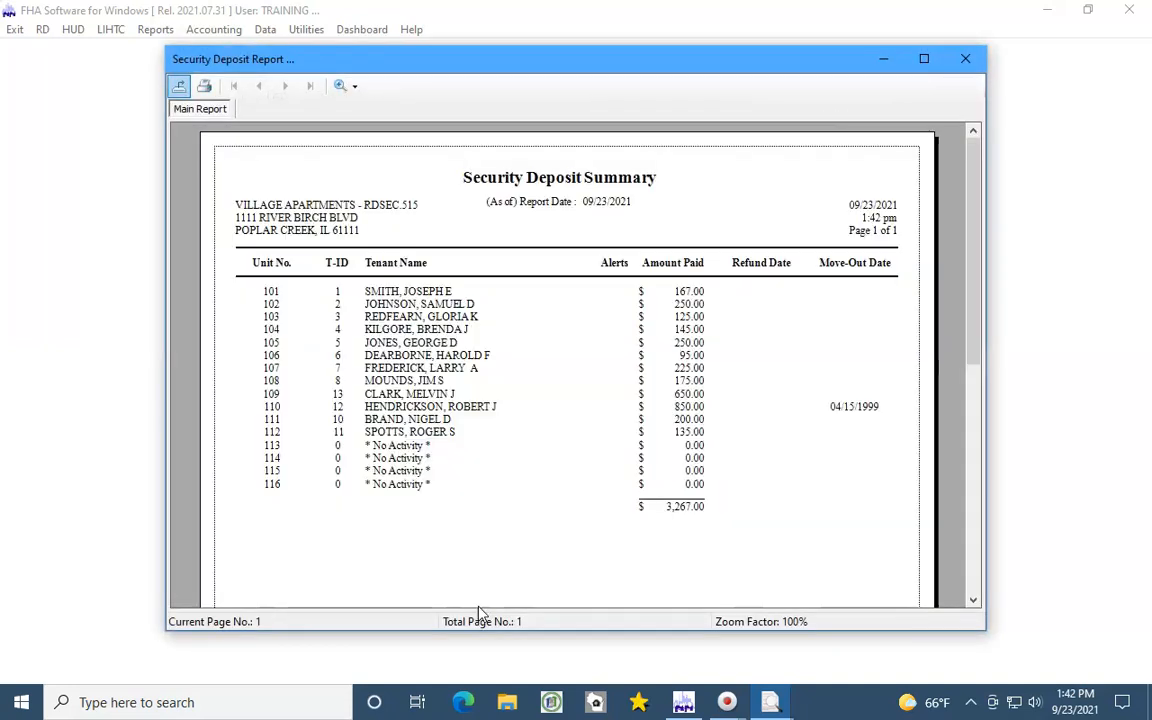
click(566, 566)
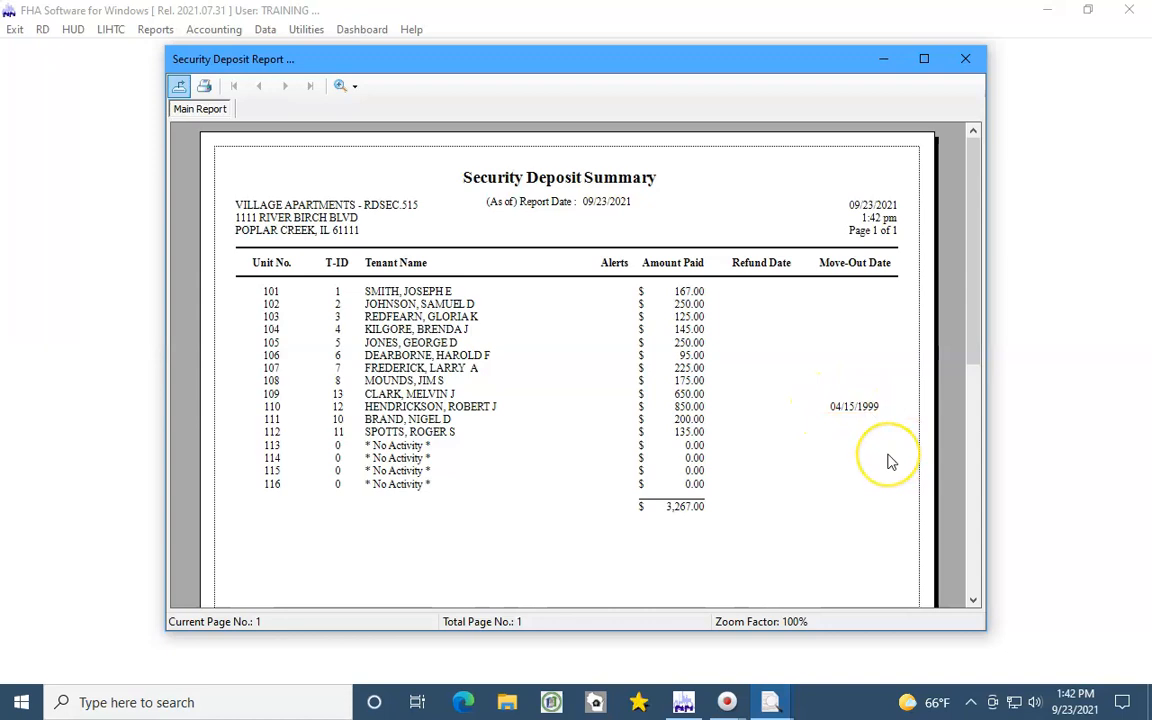
click(870, 412)
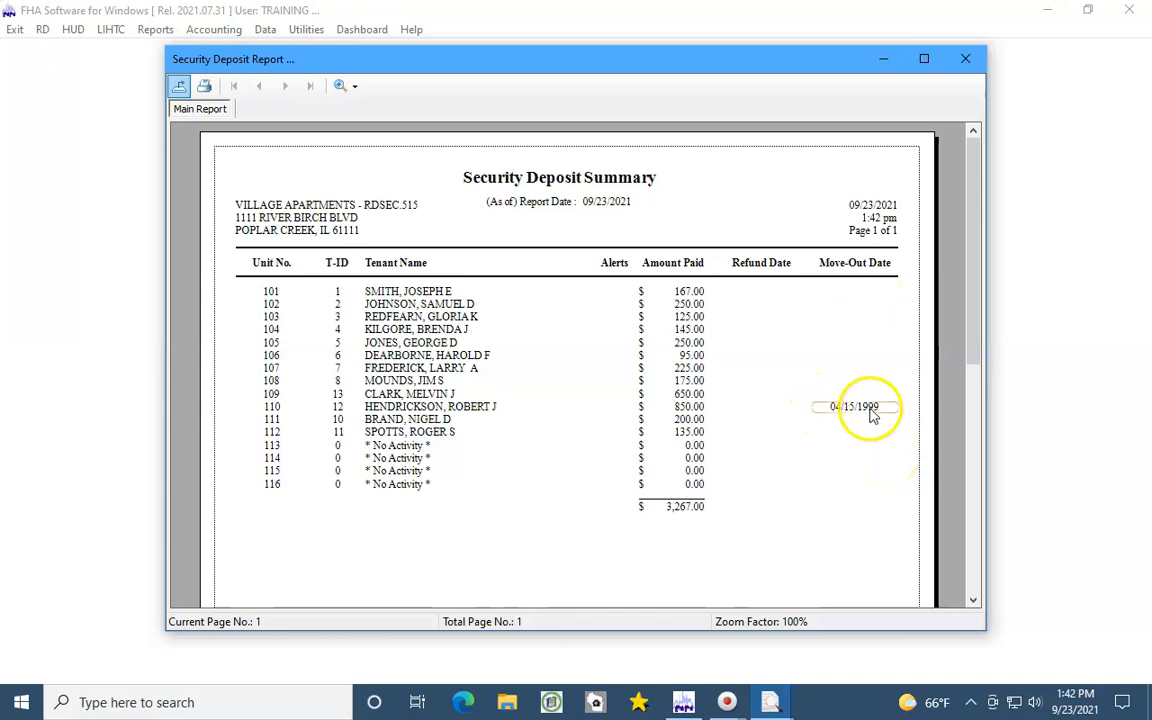
click(967, 60)
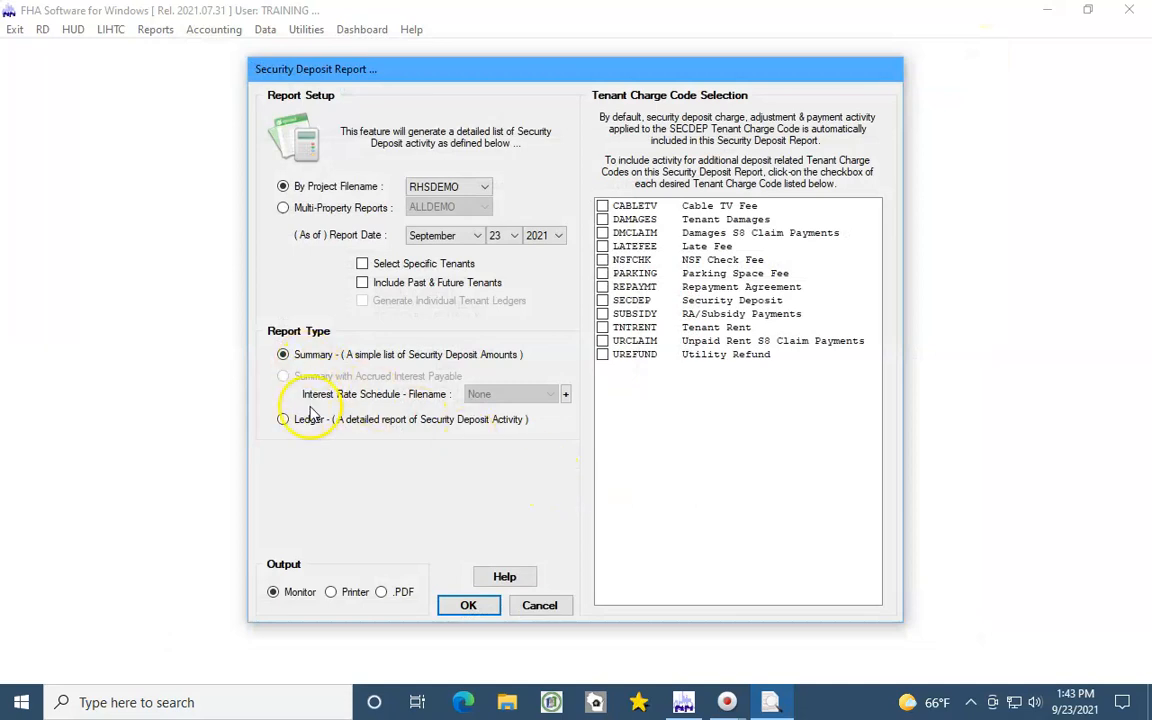
Step: Generate the Ledger type of the Security Deposit Report for RHSDEMO on the monitor, review it, and close the report and its setup
click(306, 420)
click(468, 607)
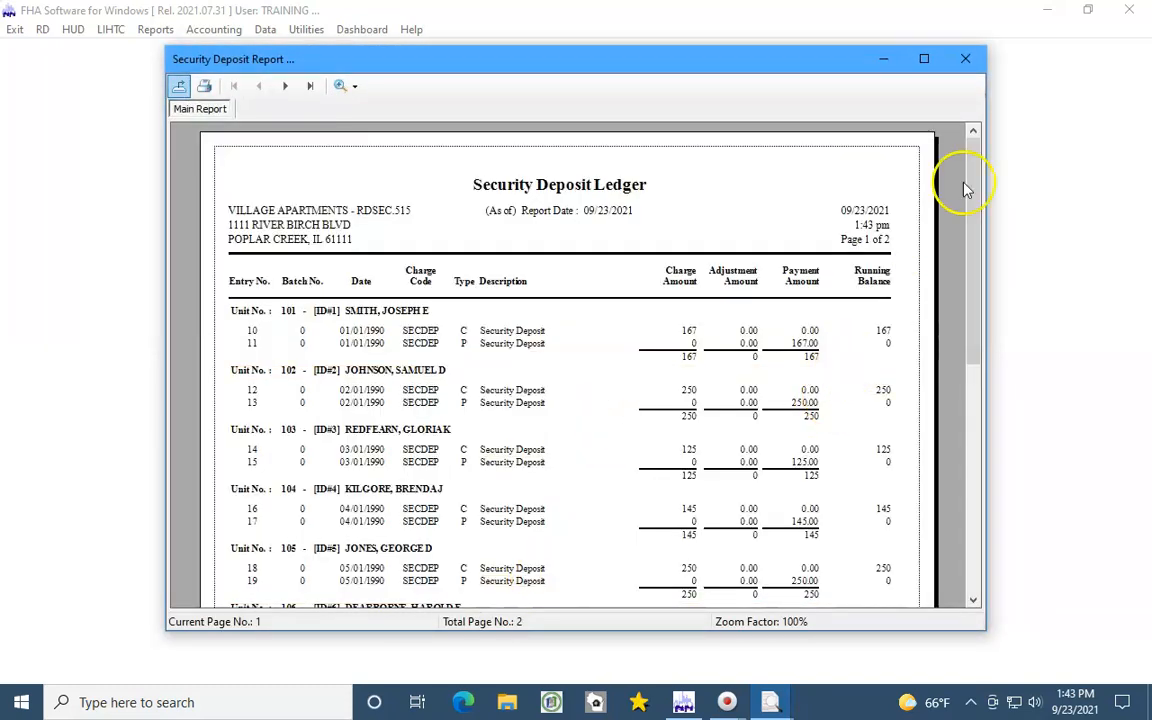
click(965, 58)
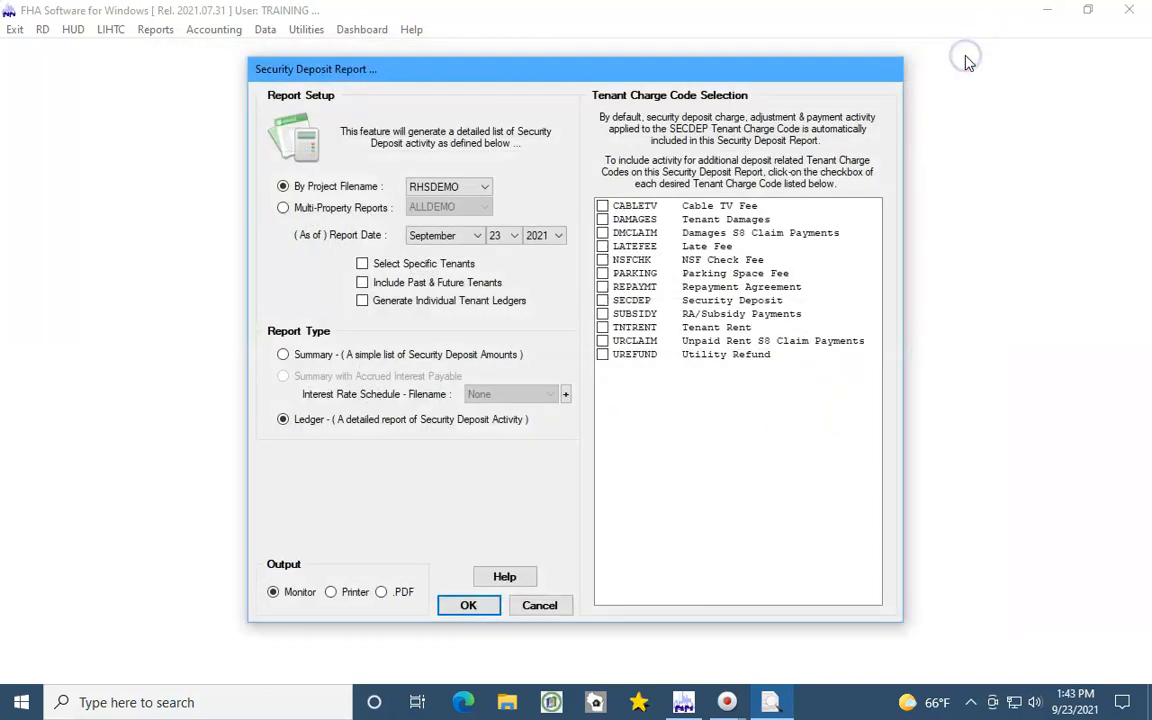
click(539, 606)
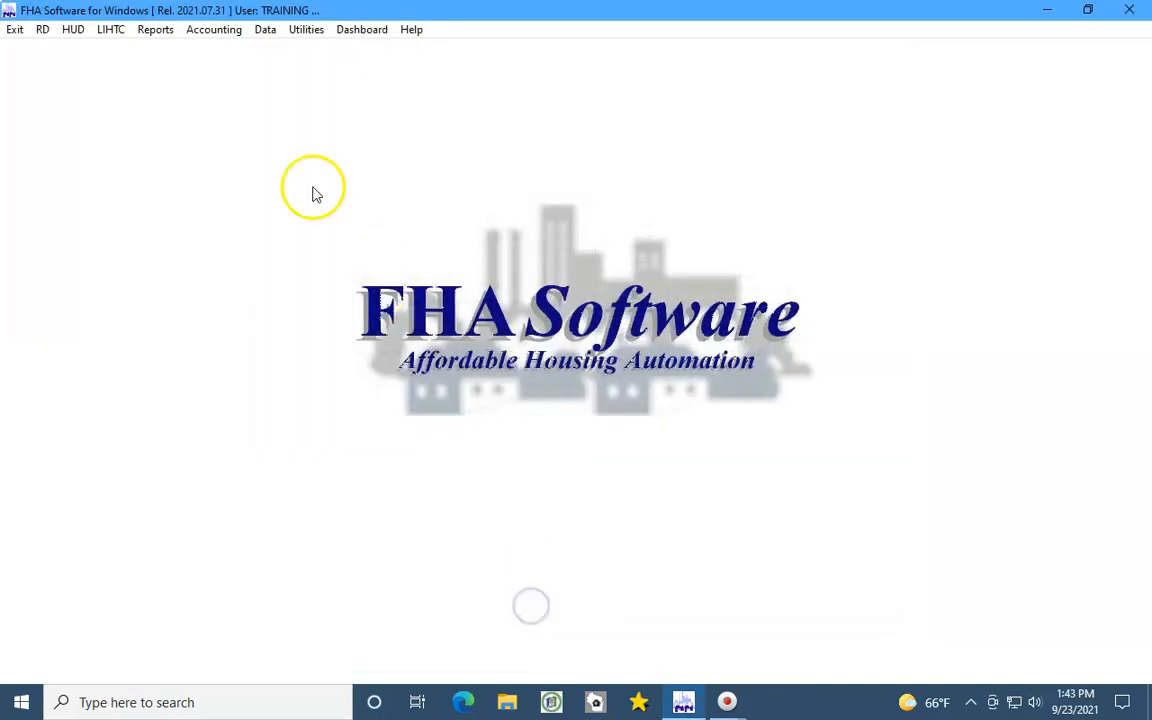
Step: Review the Security Deposit Interest Refunds refund date, interest rate and report type options for RHSDEMO, and cancel without generating the report
click(205, 34)
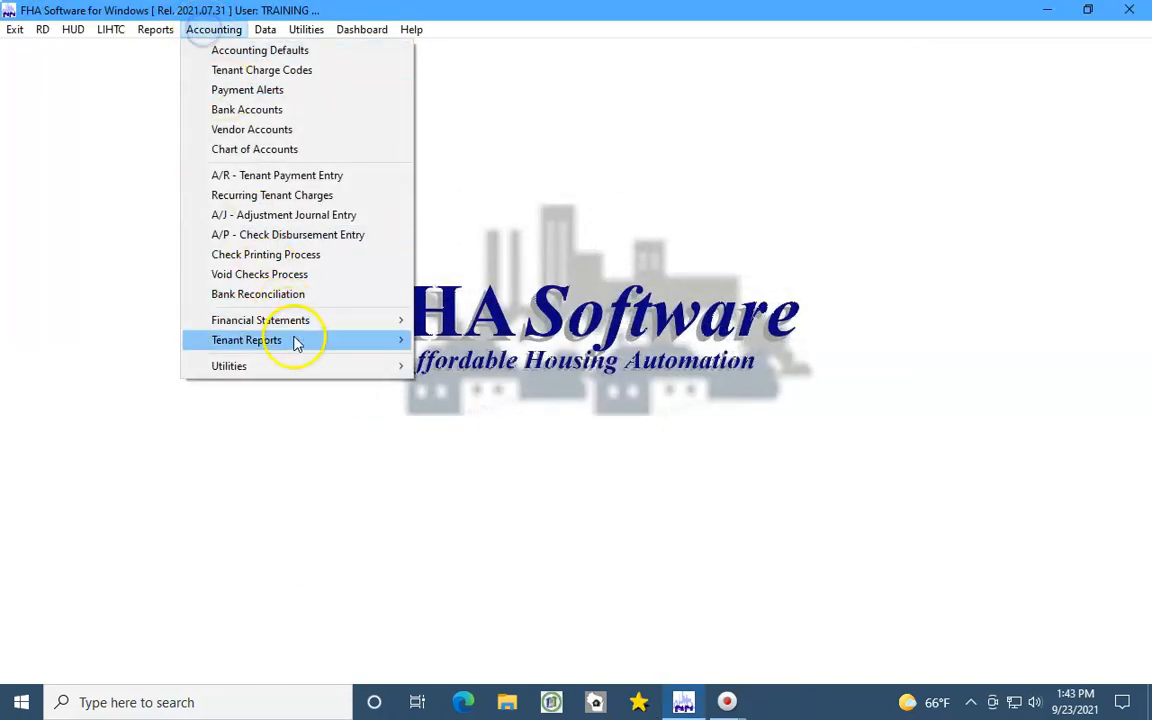
mouse_move(297, 344)
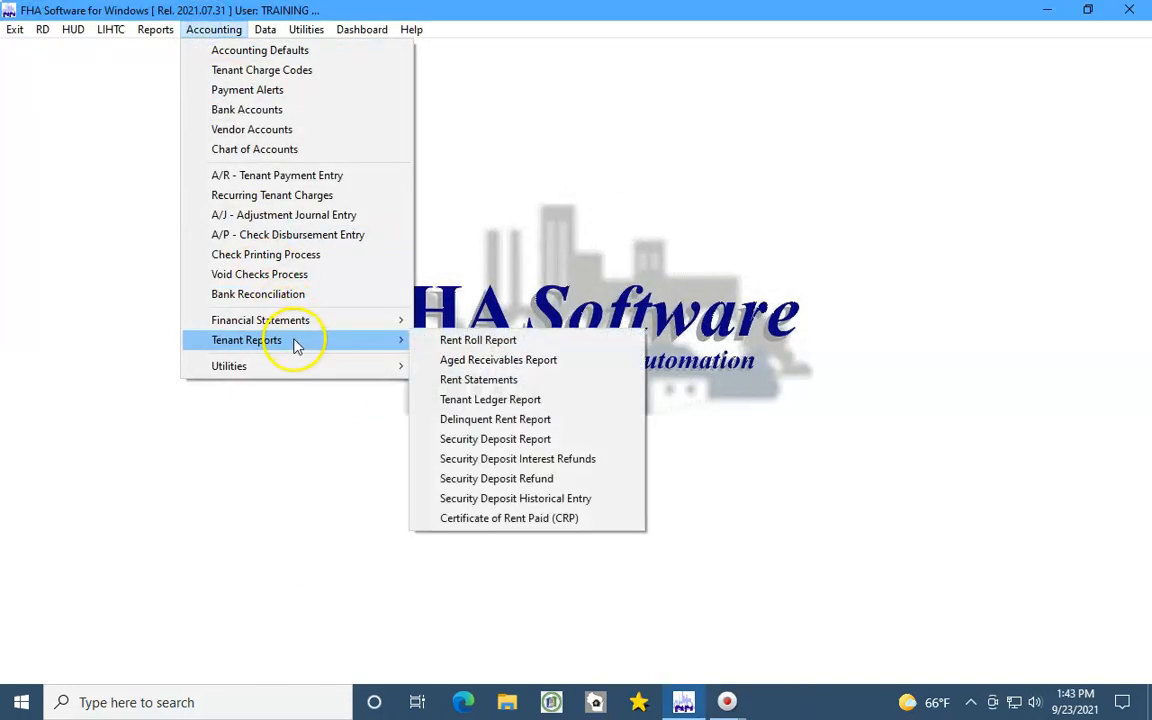
click(560, 459)
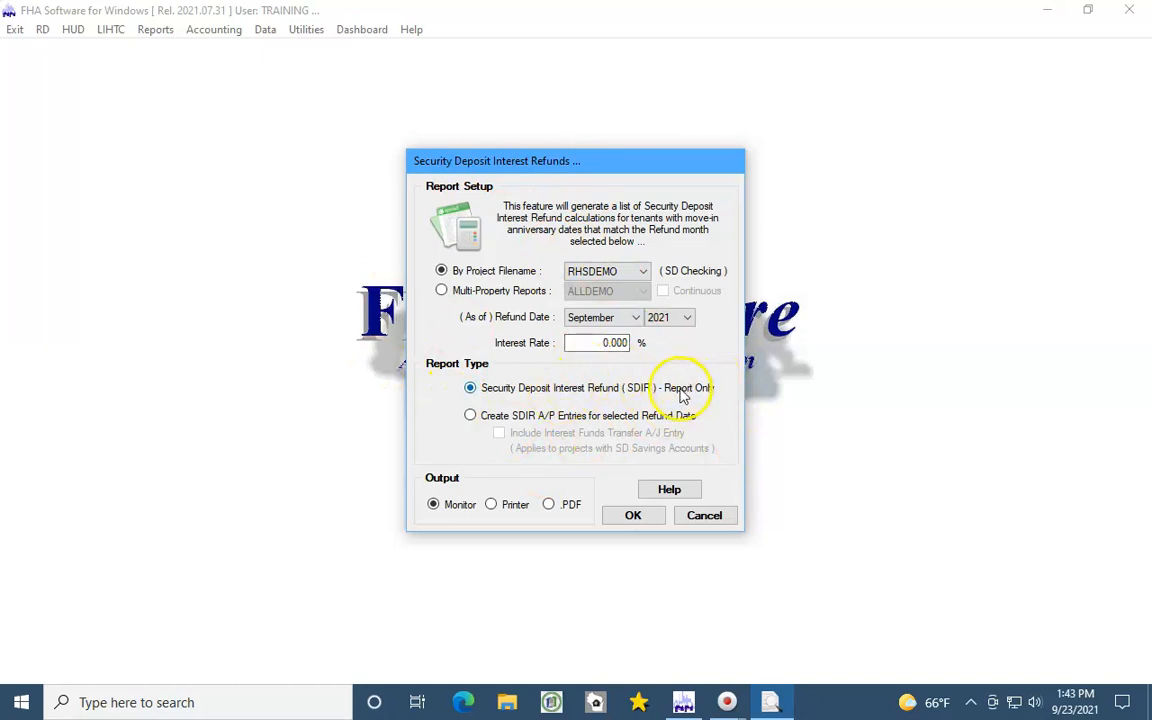
click(701, 515)
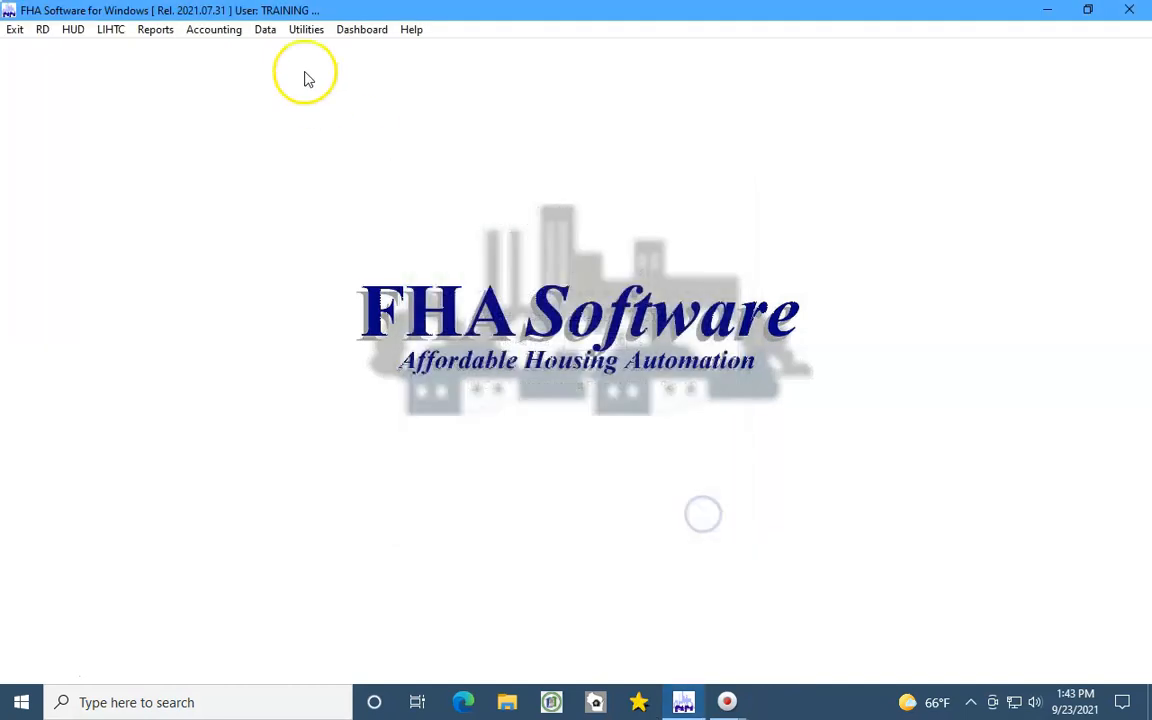
Step: Open the Security Deposit Refund process for RHSDEMO and load the moved-out tenant of unit 110 to review the refund calculation
click(208, 42)
mouse_move(321, 340)
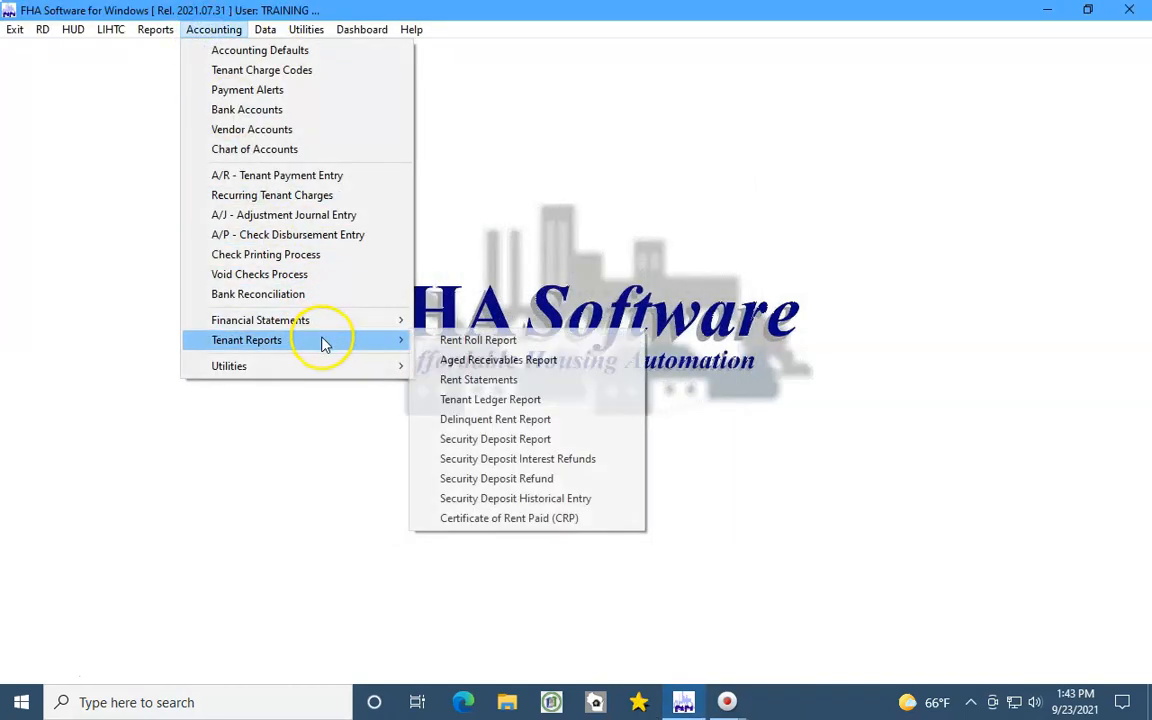
click(476, 478)
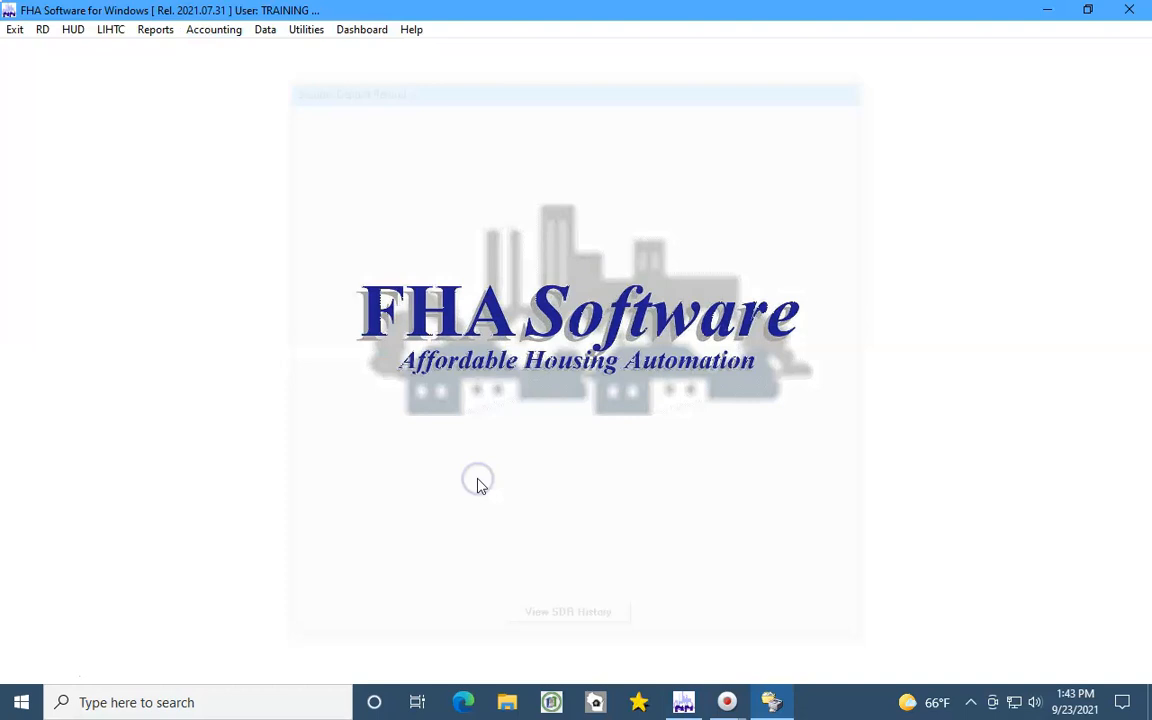
click(829, 203)
click(592, 180)
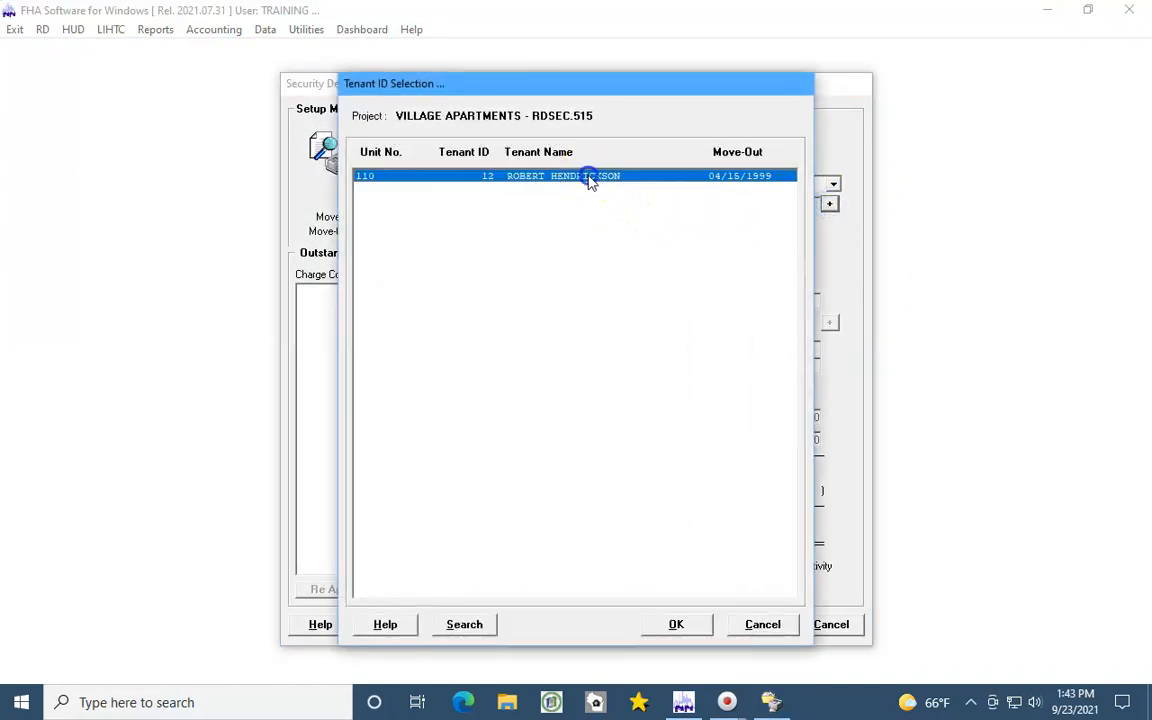
click(677, 625)
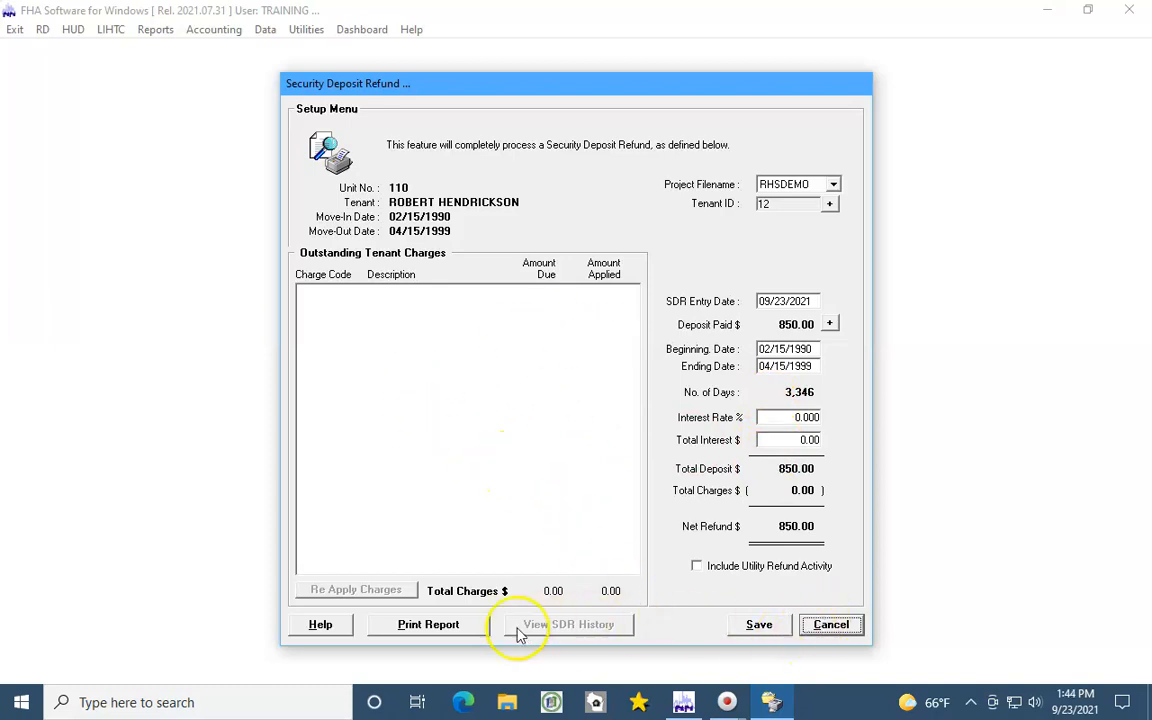
Step: Generate the Security Deposit Refund Report for unit 110 on the monitor, review it, and exit the refund process without saving
click(458, 624)
click(670, 470)
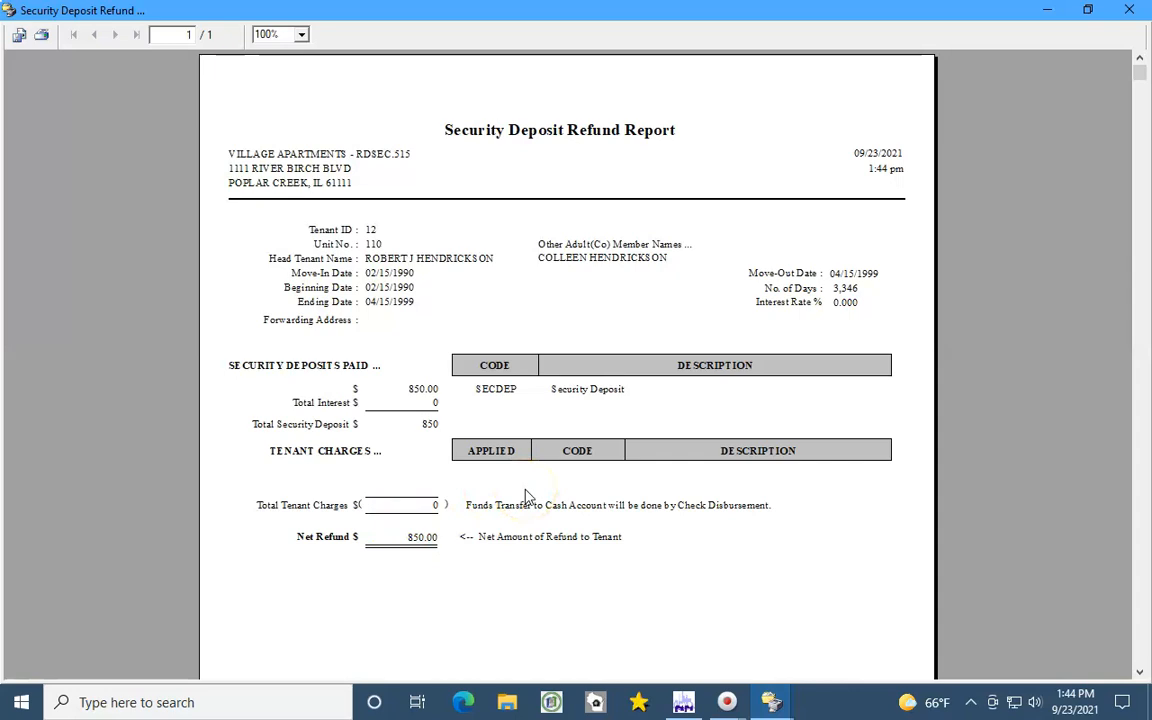
click(1133, 12)
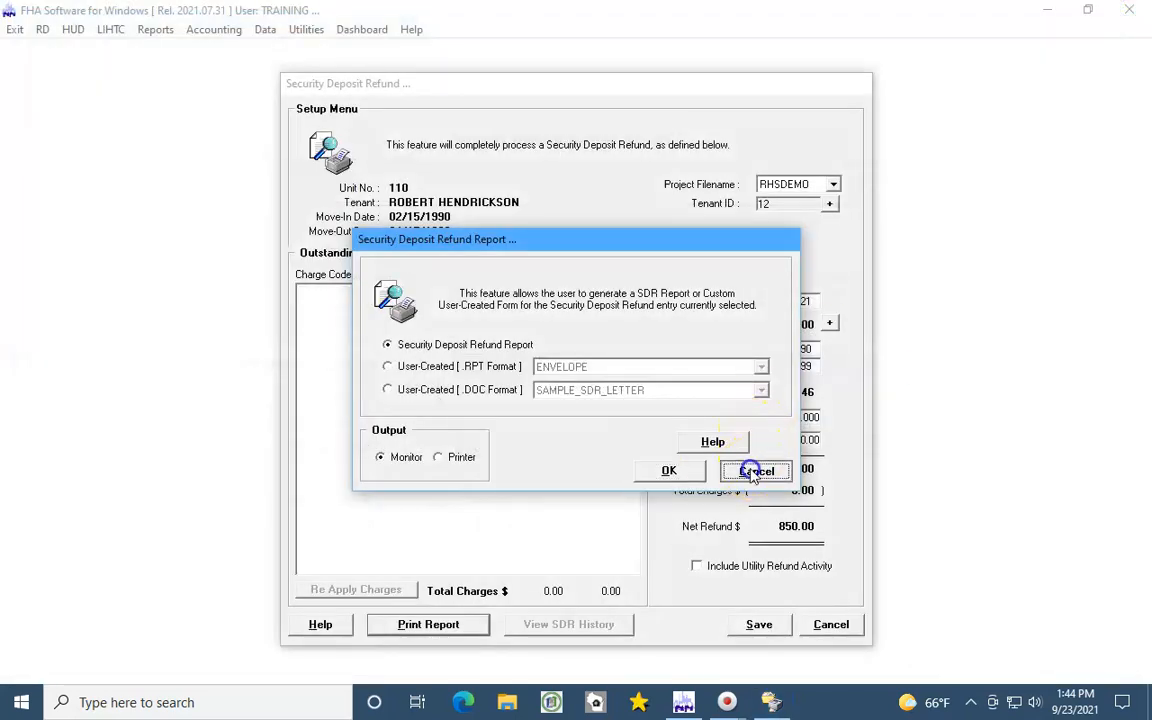
click(754, 471)
click(831, 624)
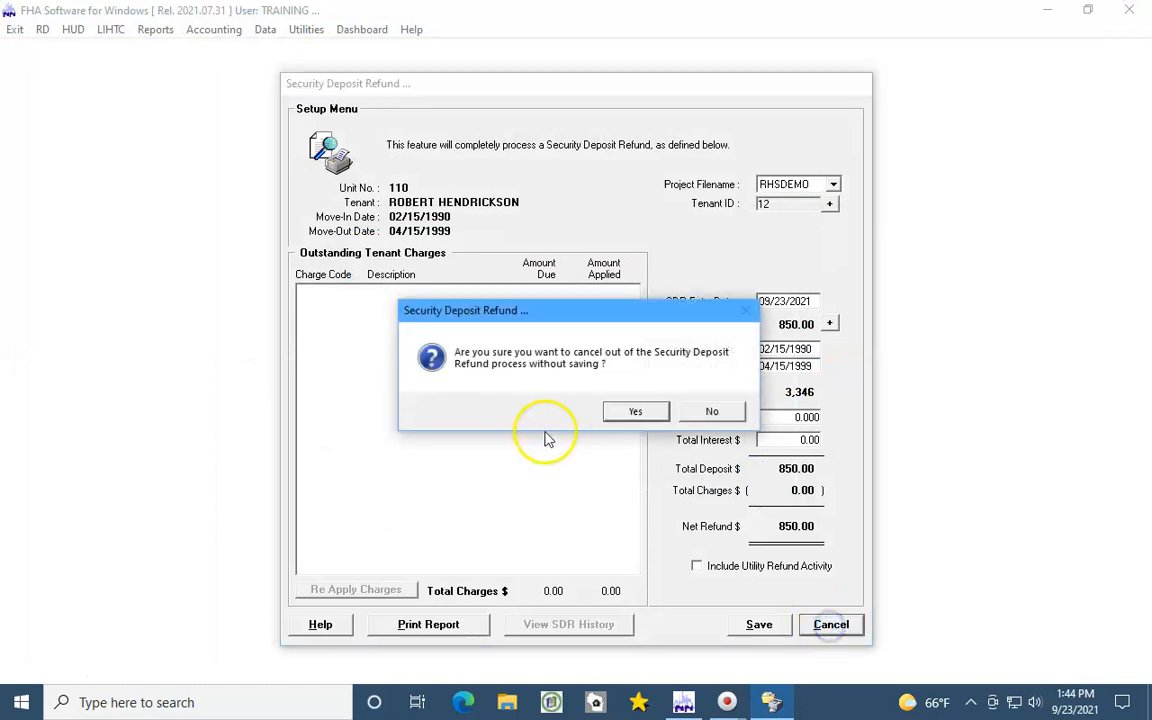
click(633, 411)
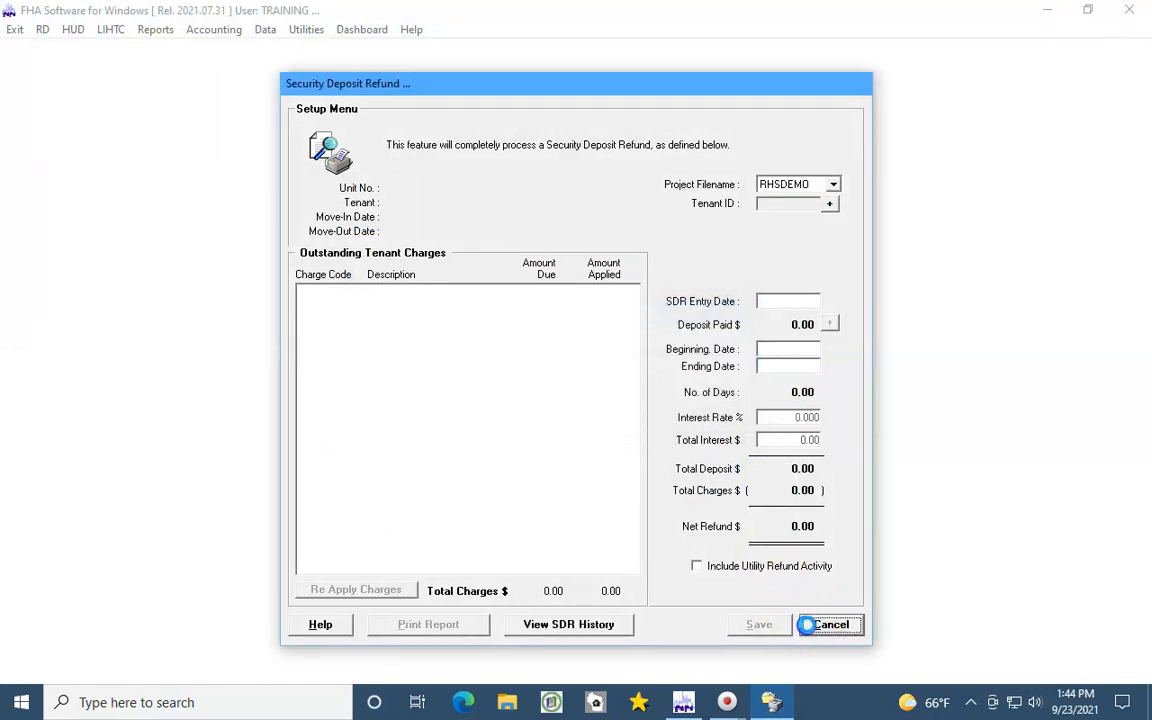
click(806, 624)
Step: Review the Security Deposit Historical Entry window's project, tenant, move-in date and amount fields, and cancel without adding entries
click(211, 30)
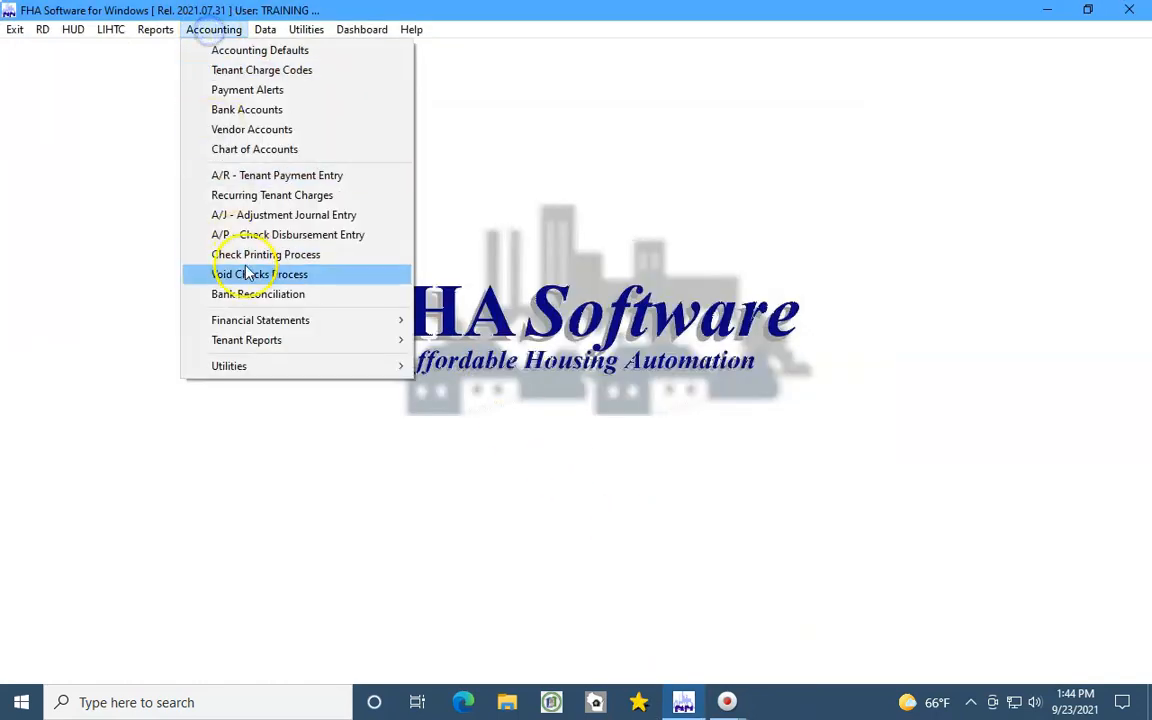
mouse_move(268, 344)
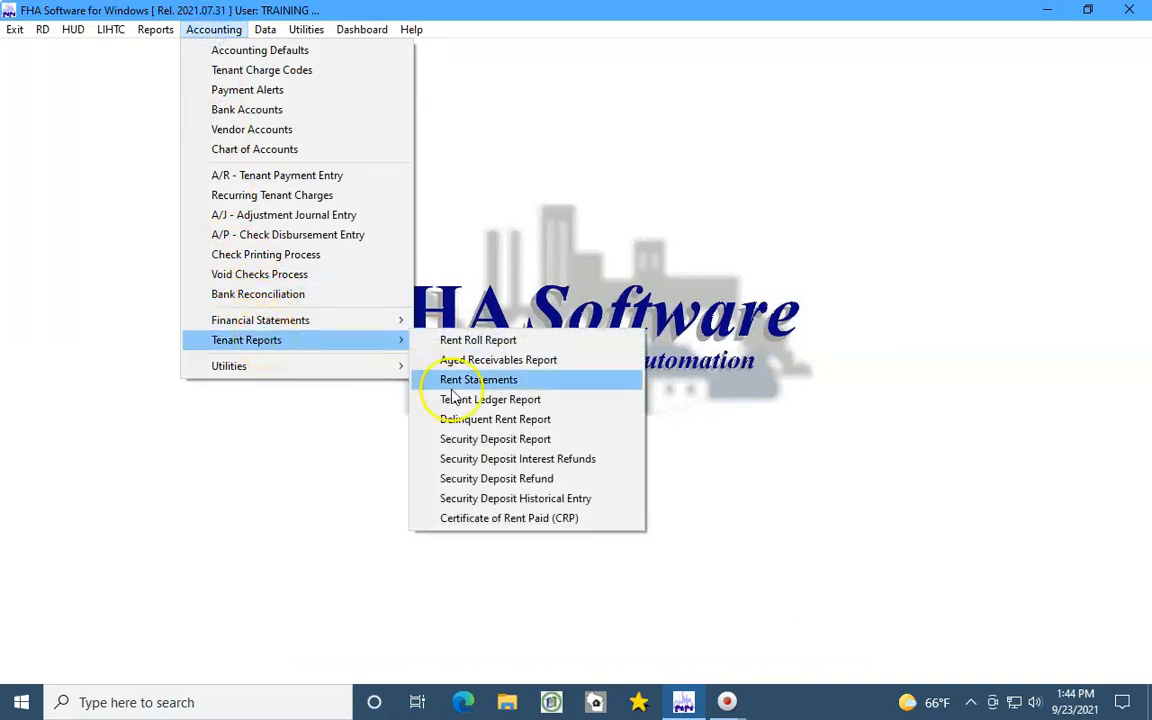
click(492, 500)
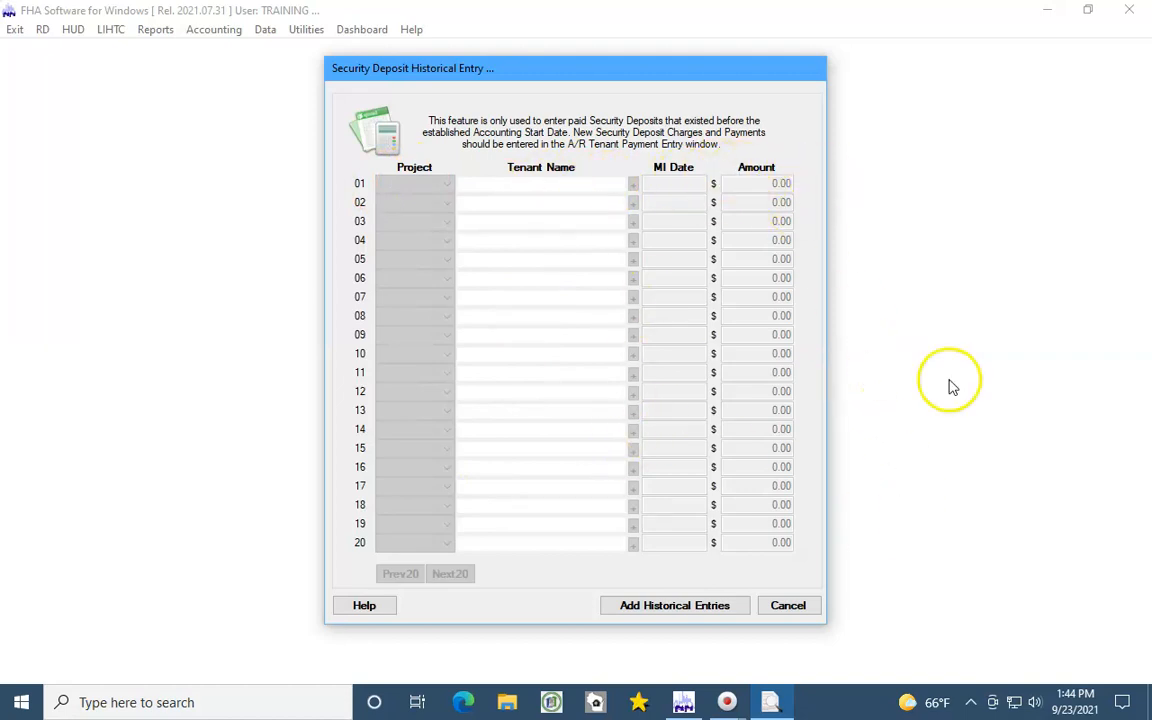
click(788, 607)
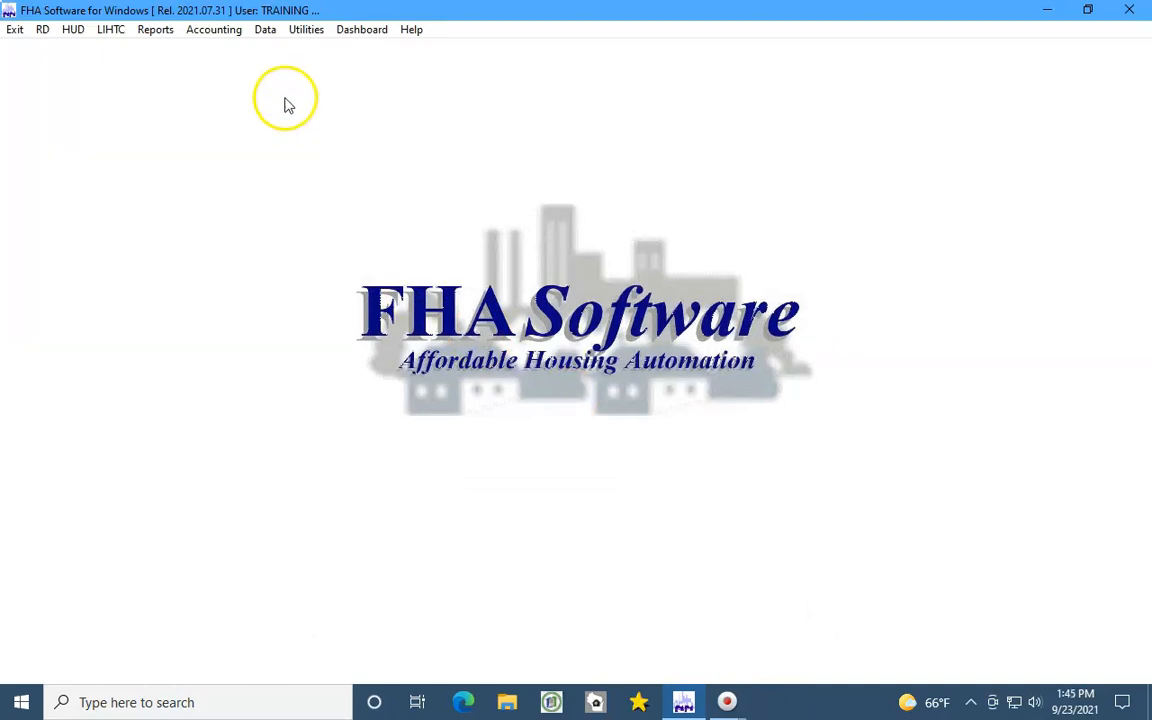
Step: Review the Certificate of Rent Paid setup's tax year, ownership and tenant charge code selections for RHSDEMO, and cancel without printing
click(200, 38)
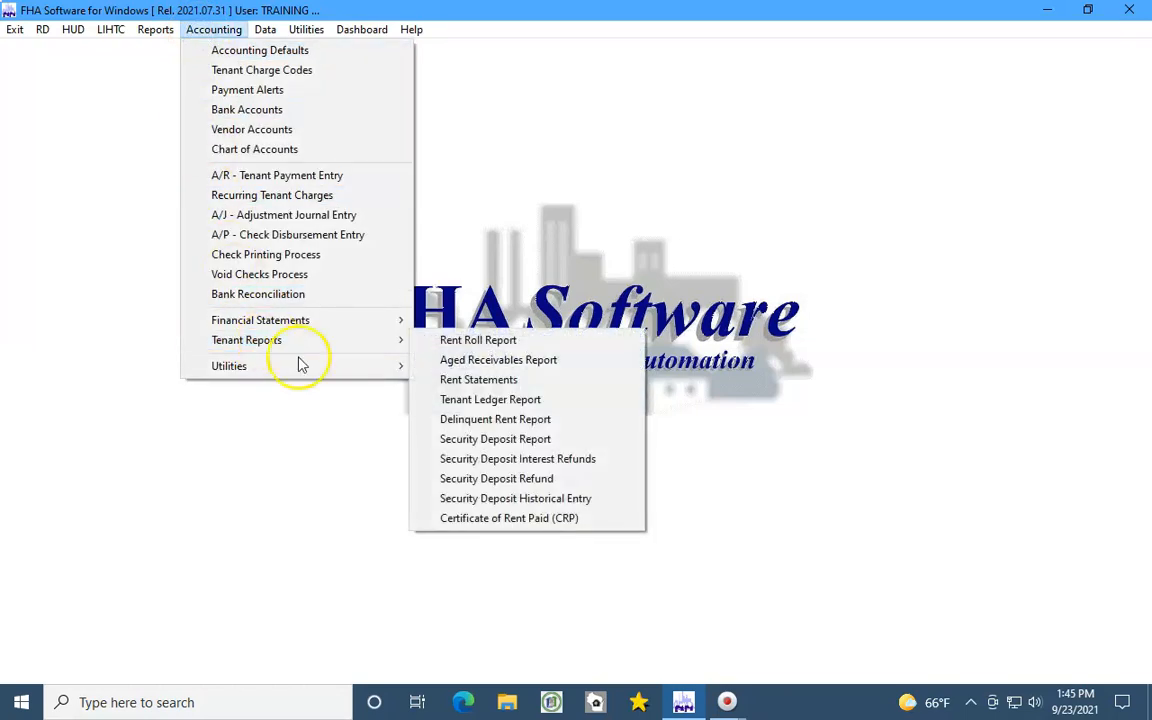
click(522, 516)
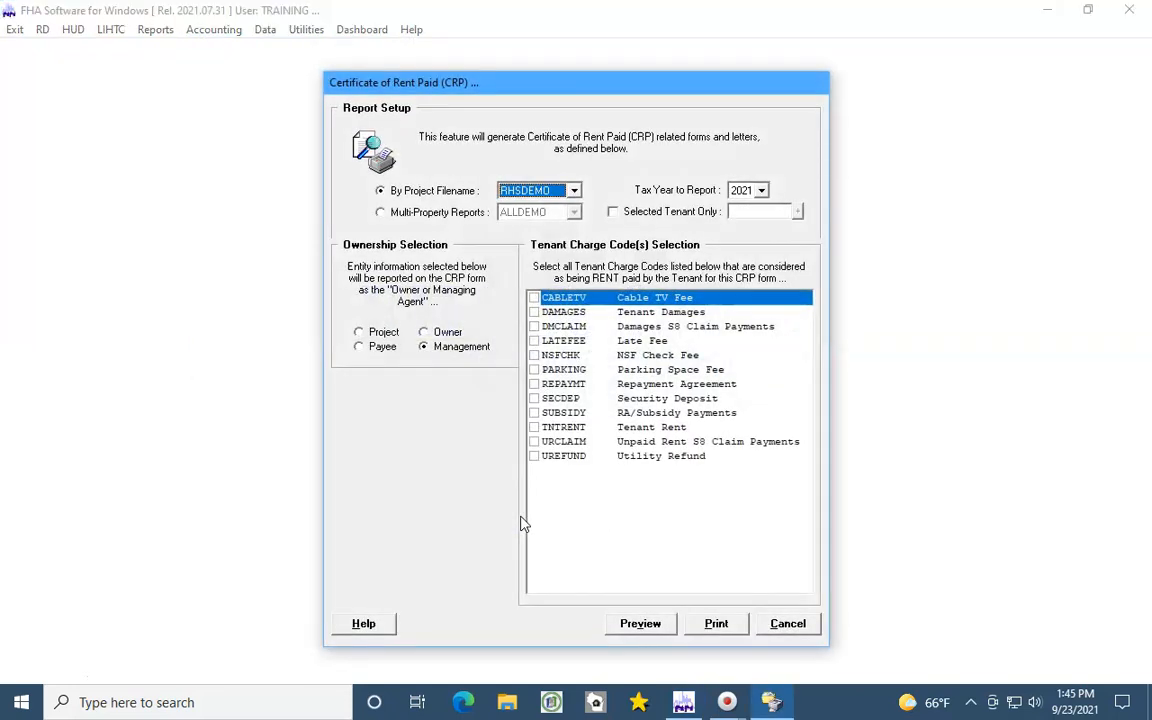
click(630, 522)
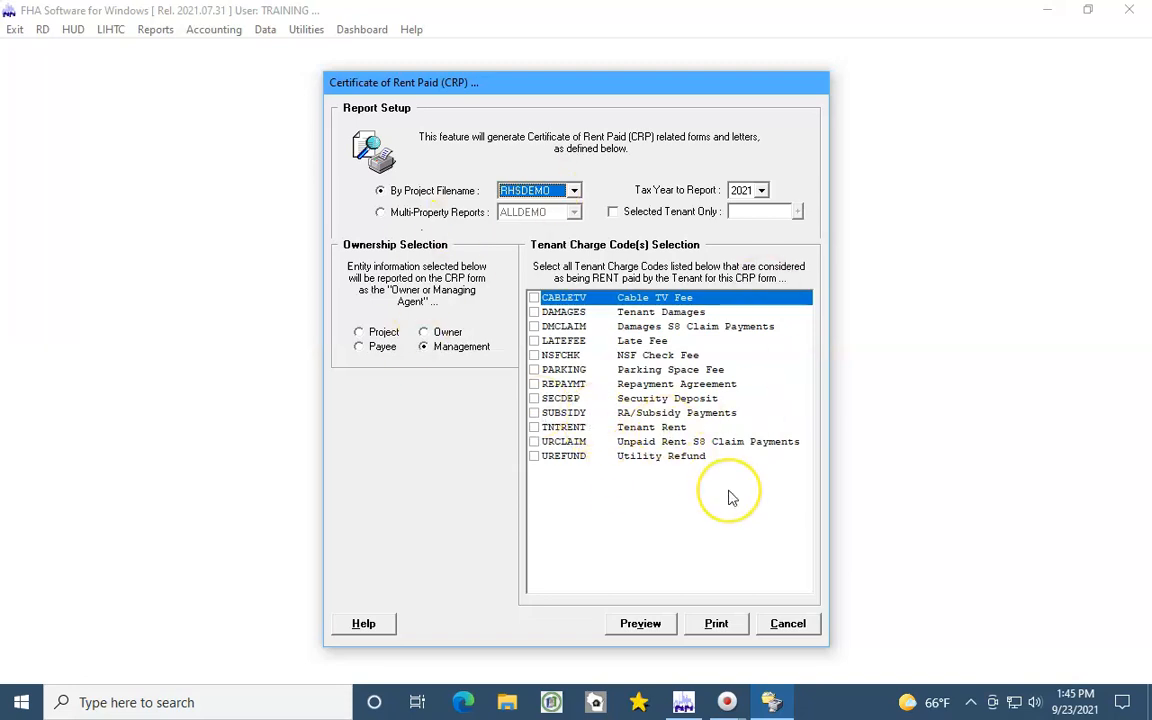
click(785, 624)
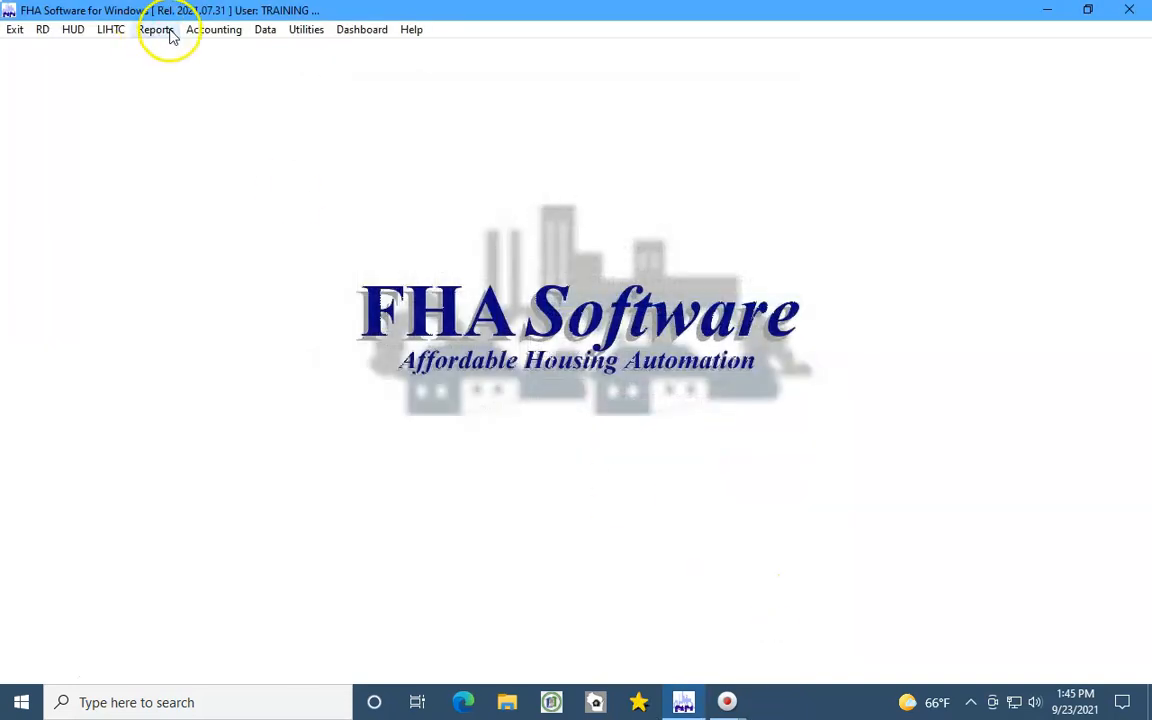
Step: Review the available accounting utilities, including the Close Month Process and the G/L Posting Utility
click(200, 31)
mouse_move(289, 329)
mouse_move(288, 373)
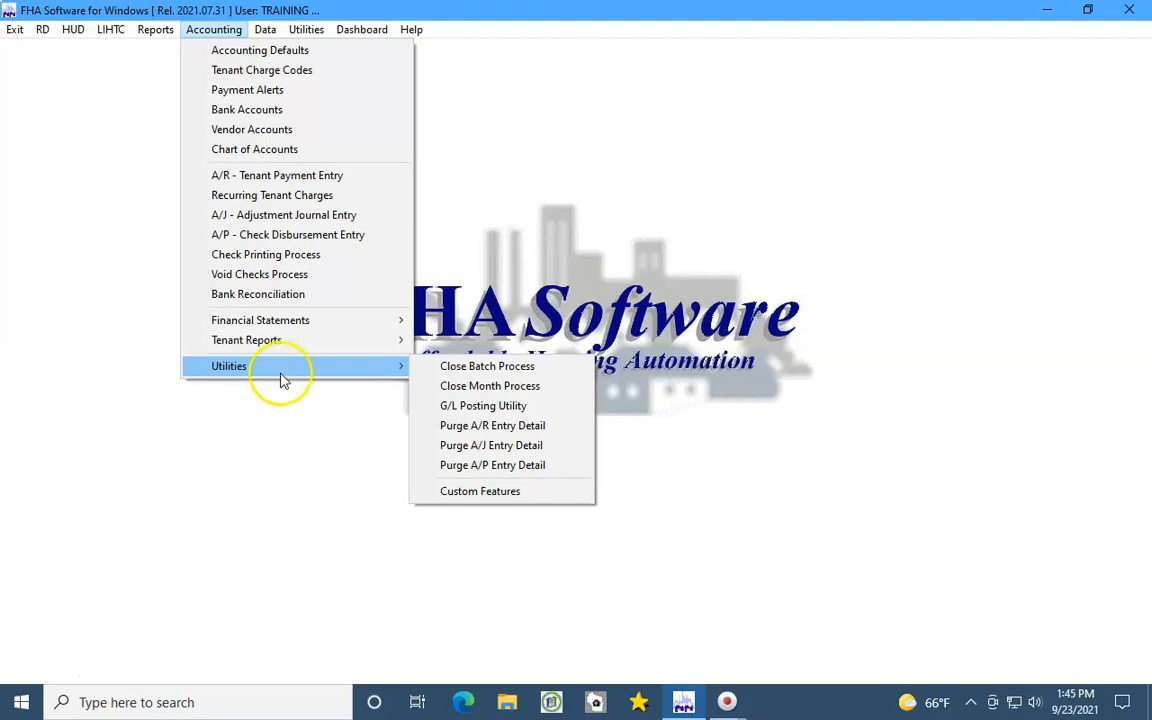
click(461, 392)
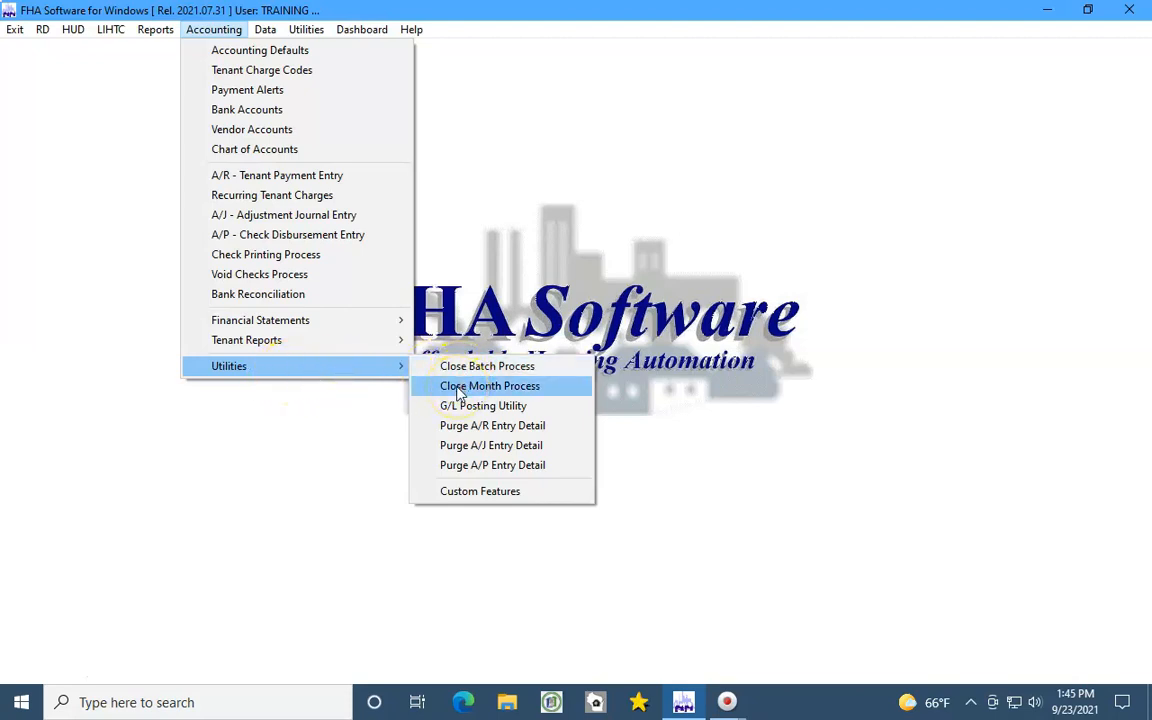
click(459, 408)
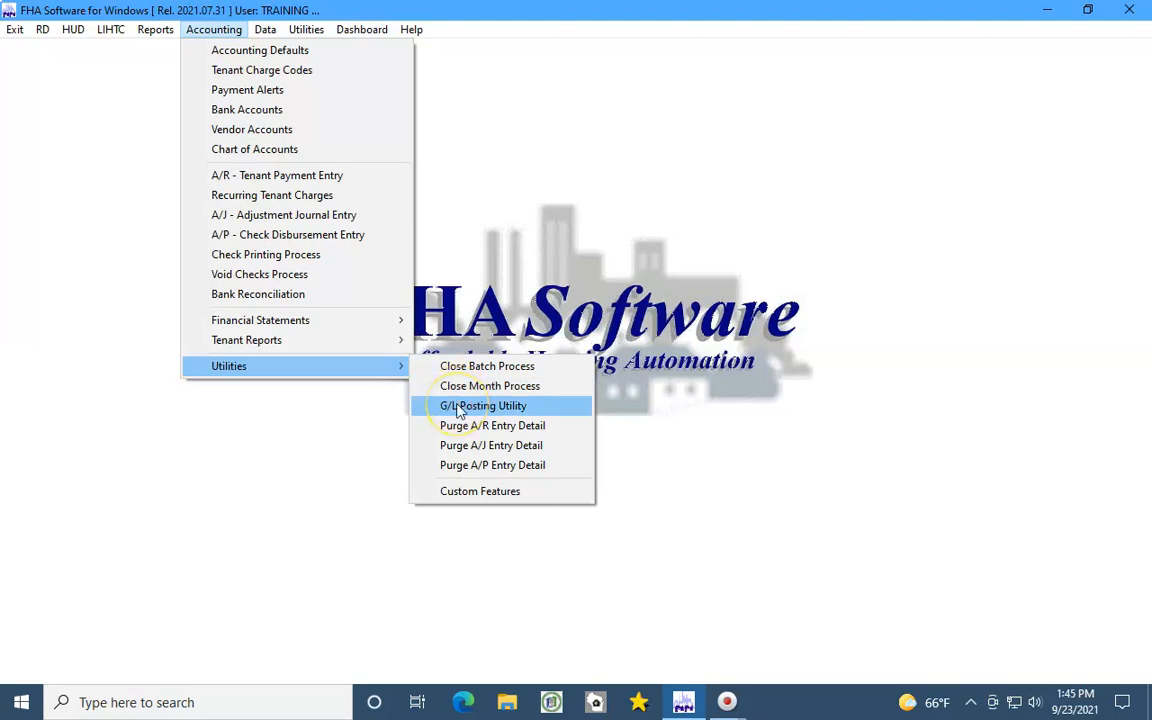